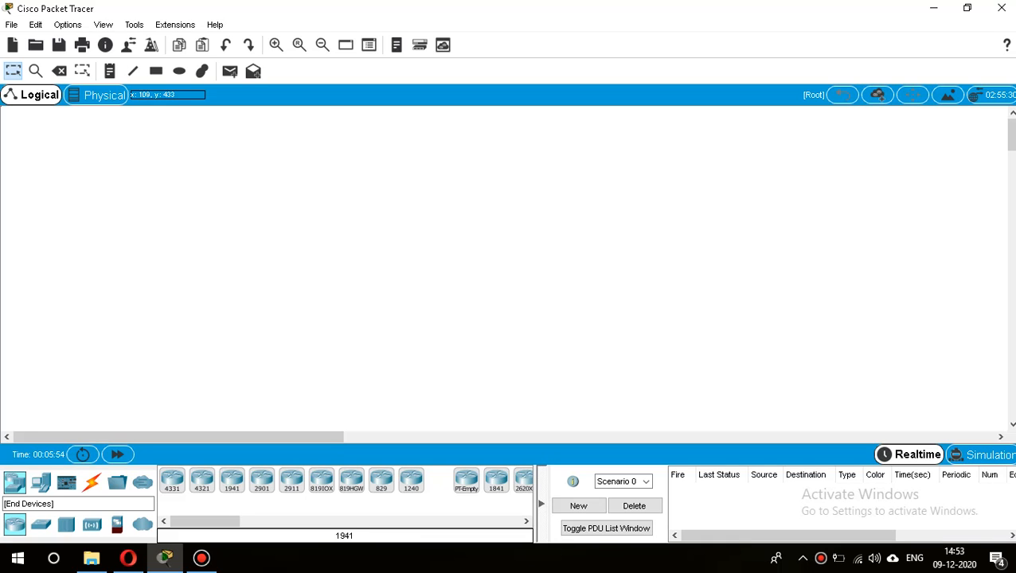
Place three PCs in a vertical column on the left side of the empty workspace.
{"action": "left_click", "coordinate": [40, 483]}
{"action": "left_click", "coordinate": [172, 480]}
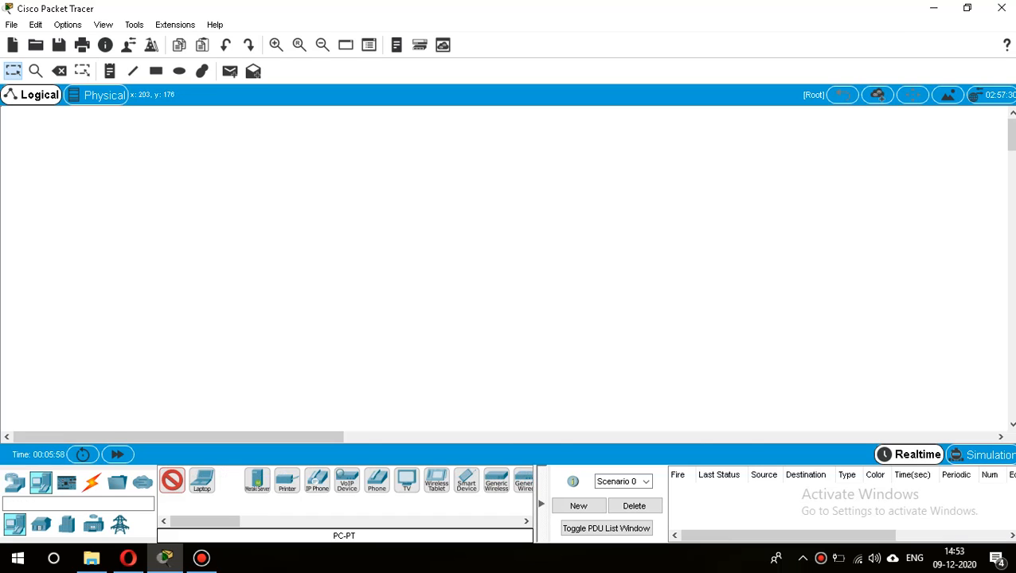
{"action": "left_click", "coordinate": [168, 173]}
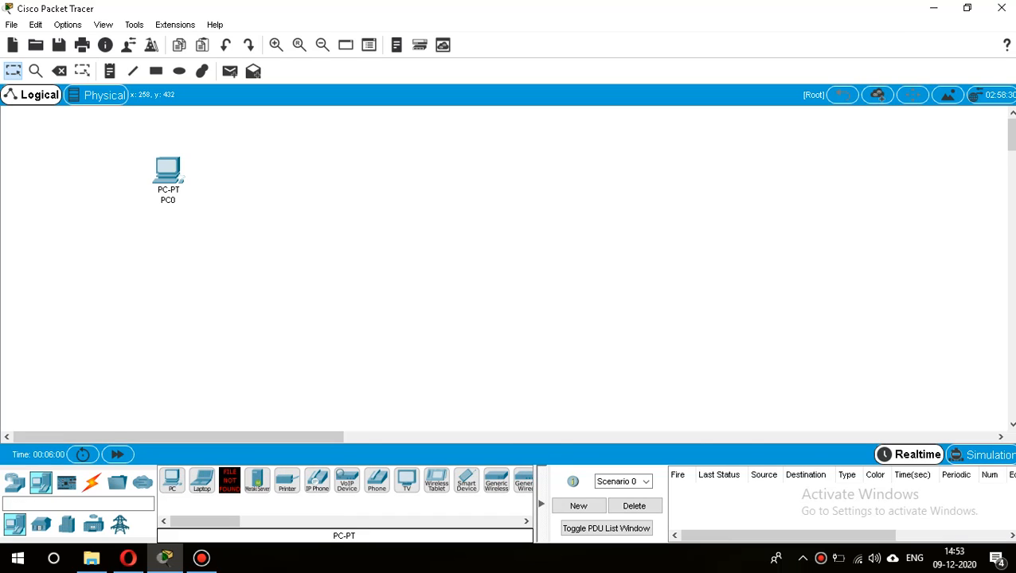
{"action": "left_click", "coordinate": [168, 273]}
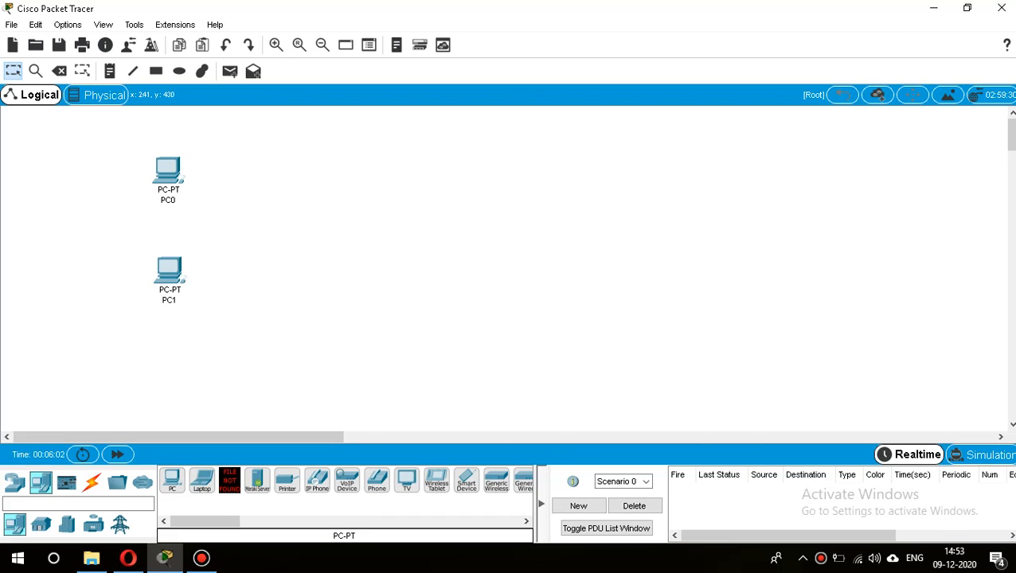
{"action": "left_click", "coordinate": [172, 480]}
{"action": "left_click", "coordinate": [182, 372]}
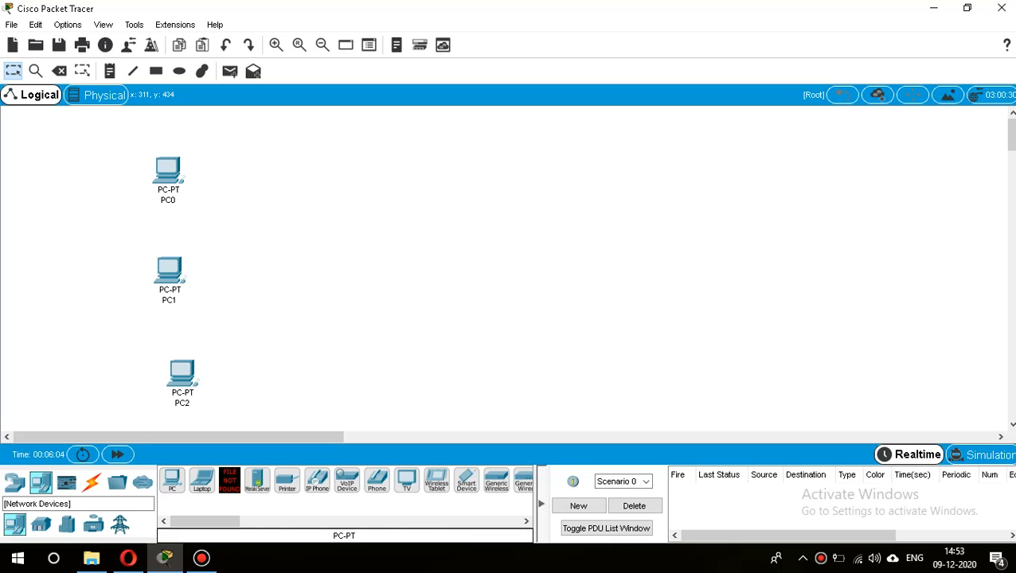
Add a 2960 switch to the right of the middle PC in the column.
{"action": "left_click", "coordinate": [15, 483]}
{"action": "left_click", "coordinate": [40, 525]}
{"action": "left_click", "coordinate": [172, 481]}
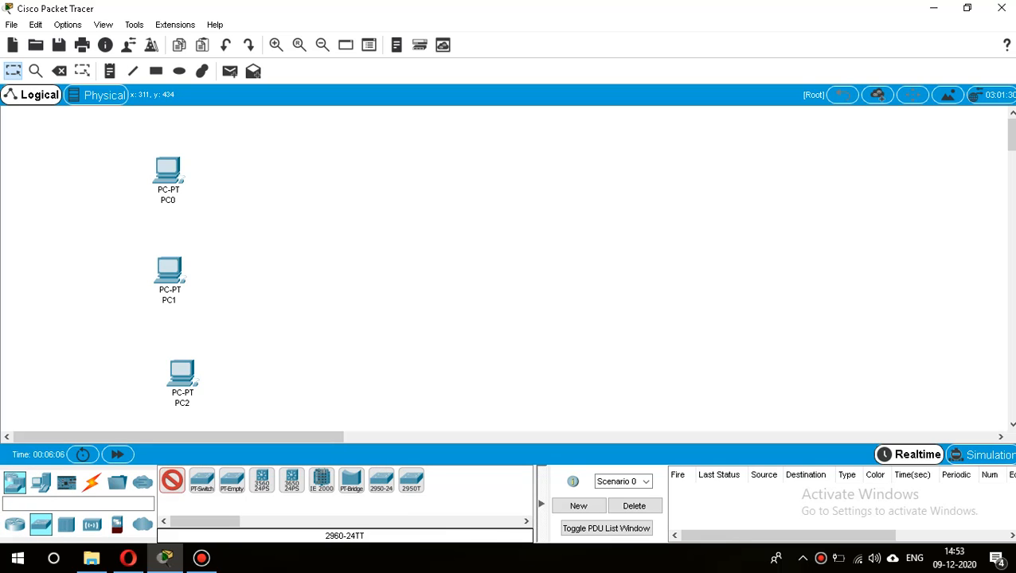
{"action": "left_click", "coordinate": [334, 265]}
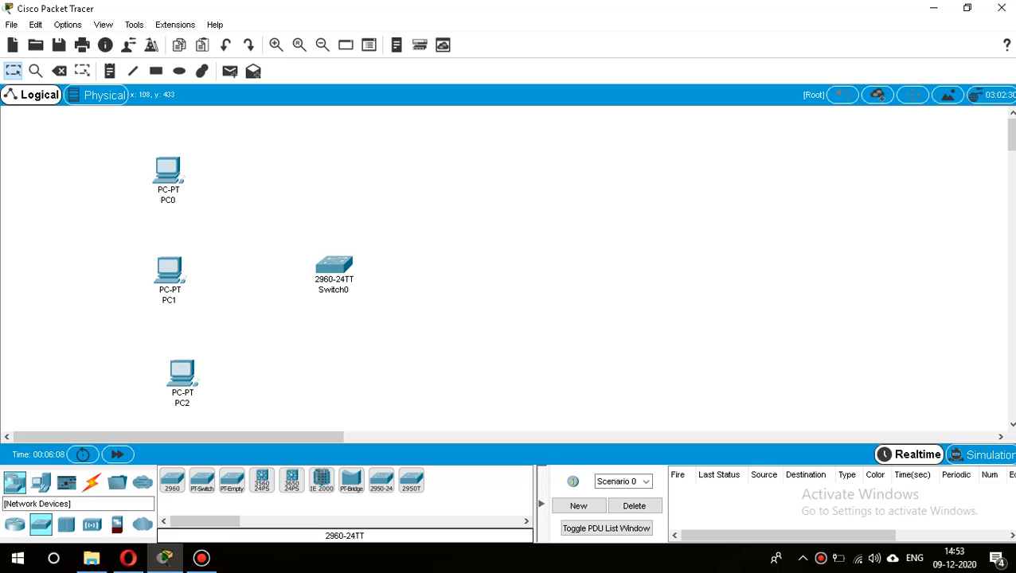
Place three more PCs in a second vertical column, well to the right of the switch.
{"action": "left_click", "coordinate": [41, 482]}
{"action": "left_click", "coordinate": [172, 481]}
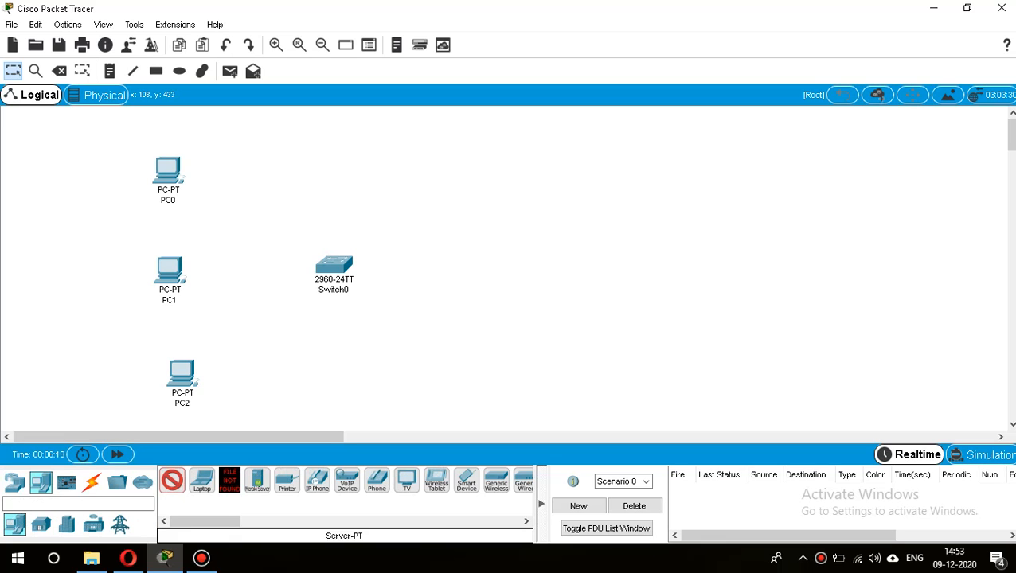
{"action": "left_click", "coordinate": [704, 159]}
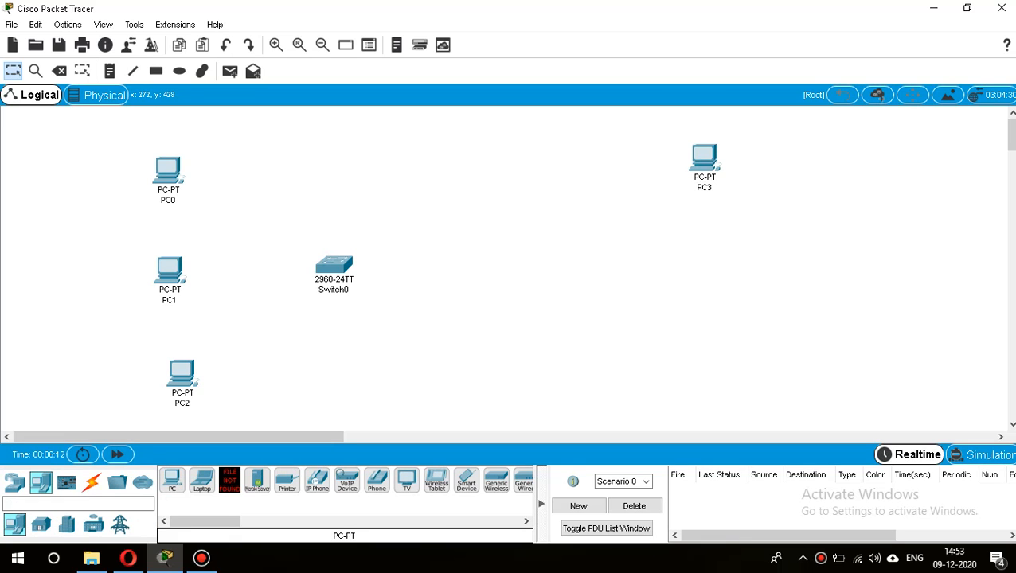
{"action": "left_click", "coordinate": [722, 263]}
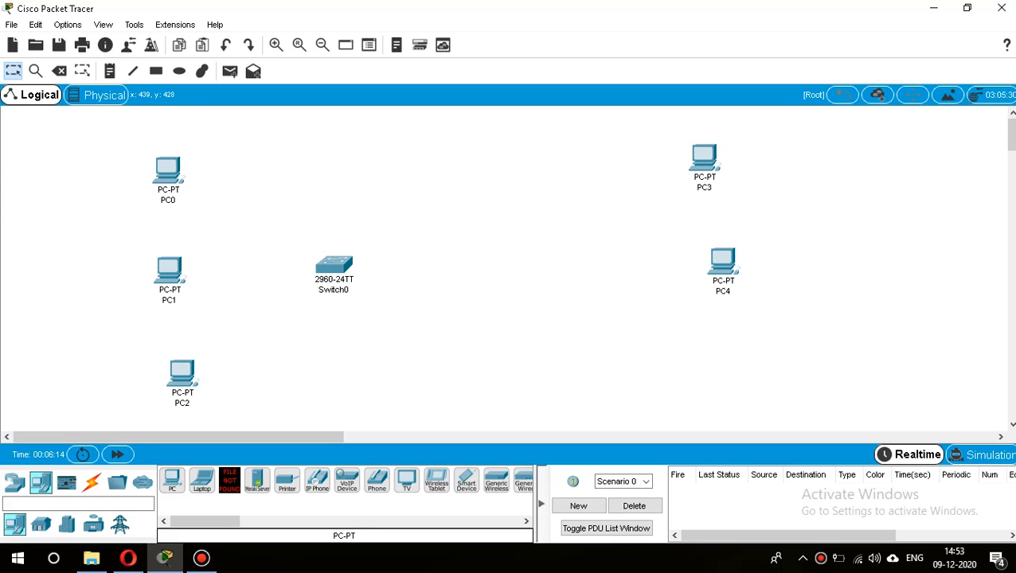
{"action": "left_click", "coordinate": [172, 480]}
{"action": "left_click", "coordinate": [713, 364]}
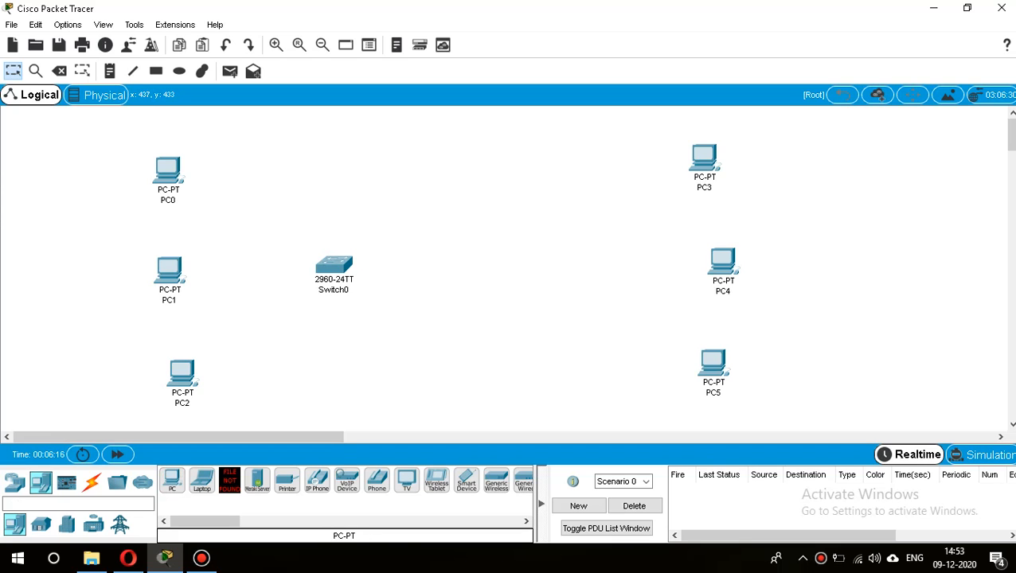
Add a second 2960 switch just to the left of the middle PC in the second column.
{"action": "left_click", "coordinate": [15, 483]}
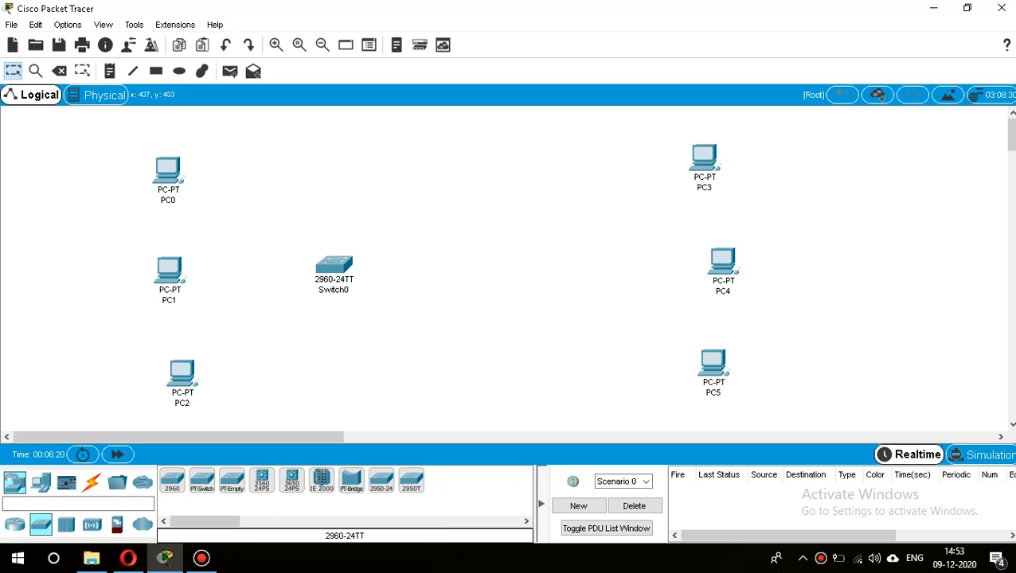
{"action": "left_click", "coordinate": [41, 524]}
{"action": "left_click", "coordinate": [602, 258]}
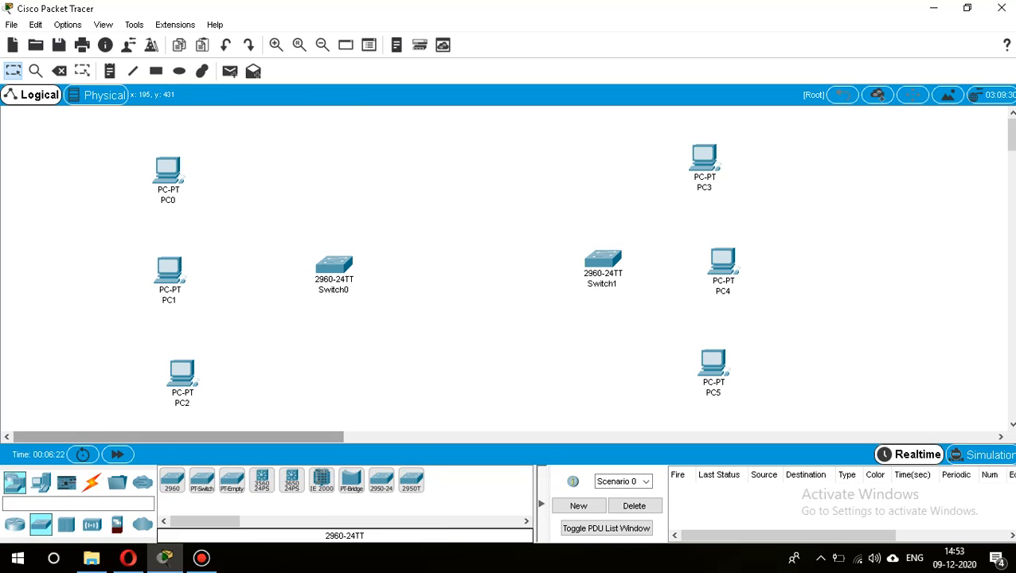
Place a 2911 router midway between the two switches.
{"action": "left_click", "coordinate": [15, 525]}
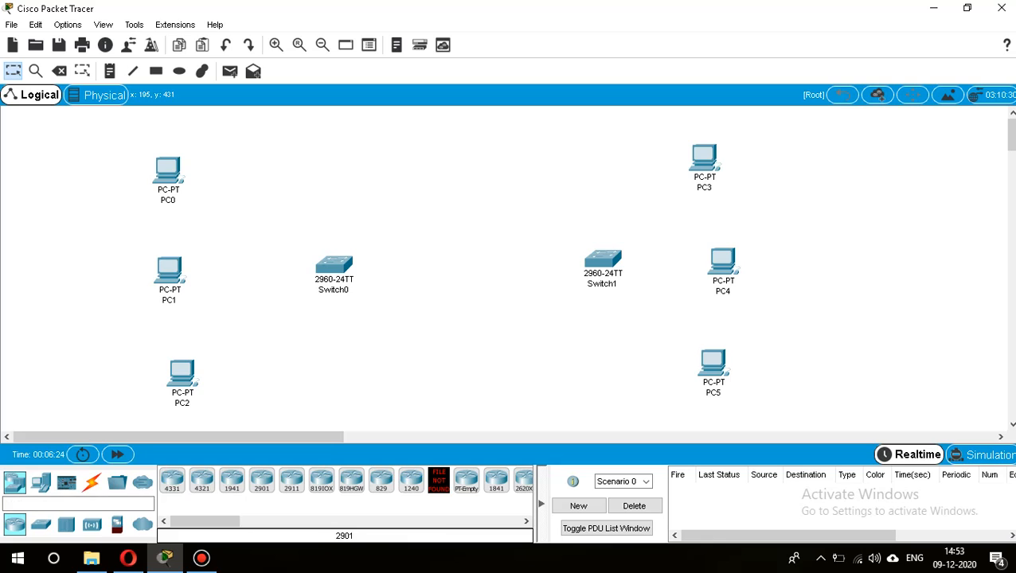
{"action": "left_click", "coordinate": [292, 481]}
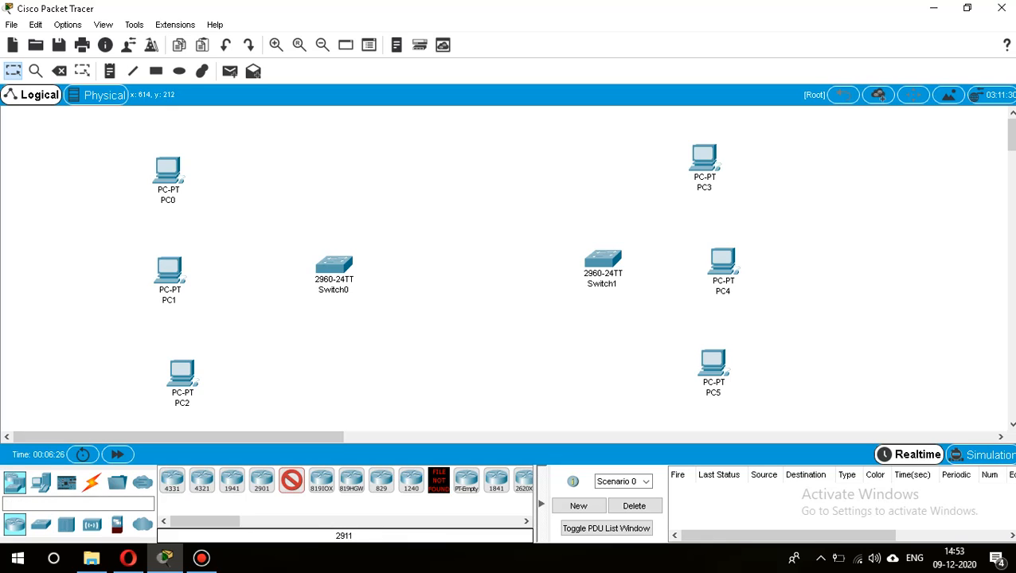
{"action": "left_click", "coordinate": [460, 266]}
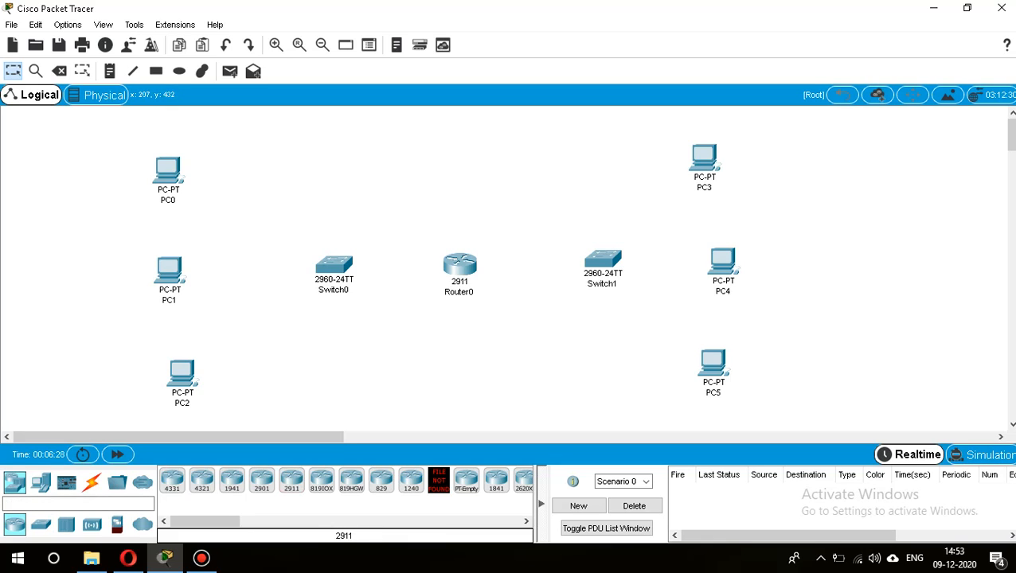
Cable PC0, PC1 and PC2 to Switch0 using the automatically chosen connection type.
{"action": "left_click", "coordinate": [92, 483]}
{"action": "left_click", "coordinate": [172, 480]}
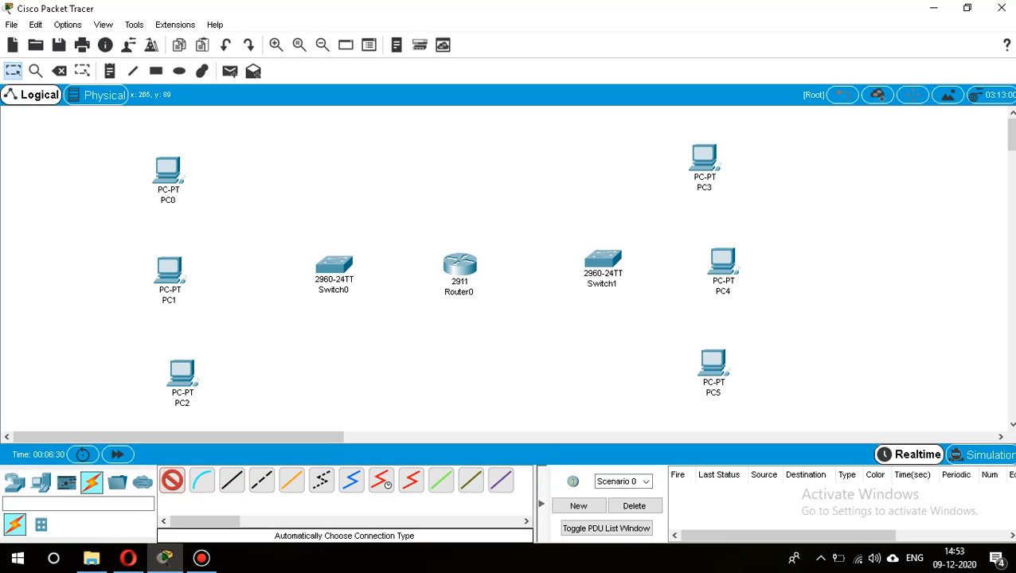
{"action": "left_click", "coordinate": [168, 171]}
{"action": "left_click", "coordinate": [333, 266]}
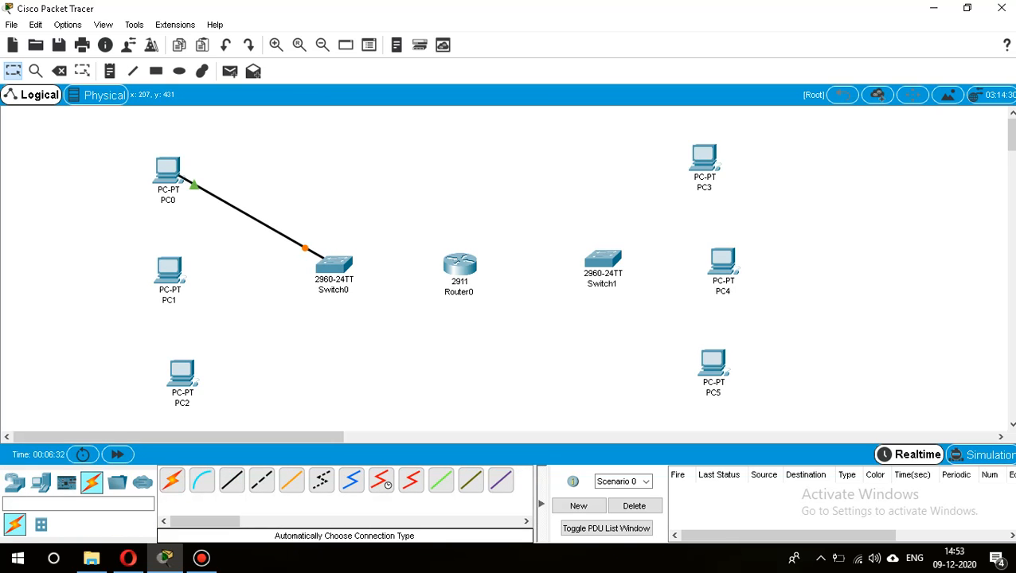
{"action": "left_click", "coordinate": [168, 271]}
{"action": "left_click", "coordinate": [333, 265]}
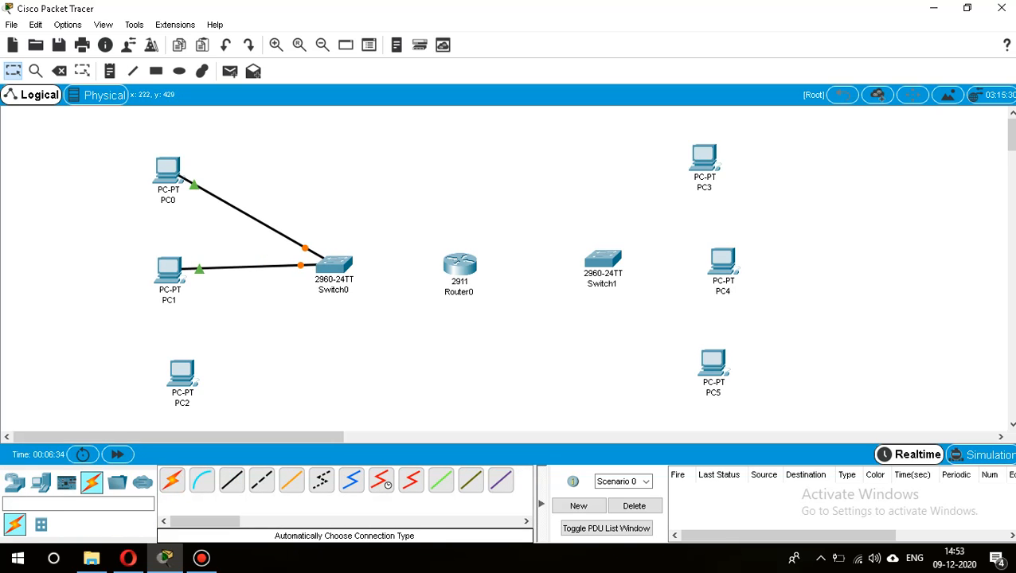
{"action": "left_click", "coordinate": [172, 480]}
{"action": "left_click", "coordinate": [181, 373]}
{"action": "left_click", "coordinate": [334, 267]}
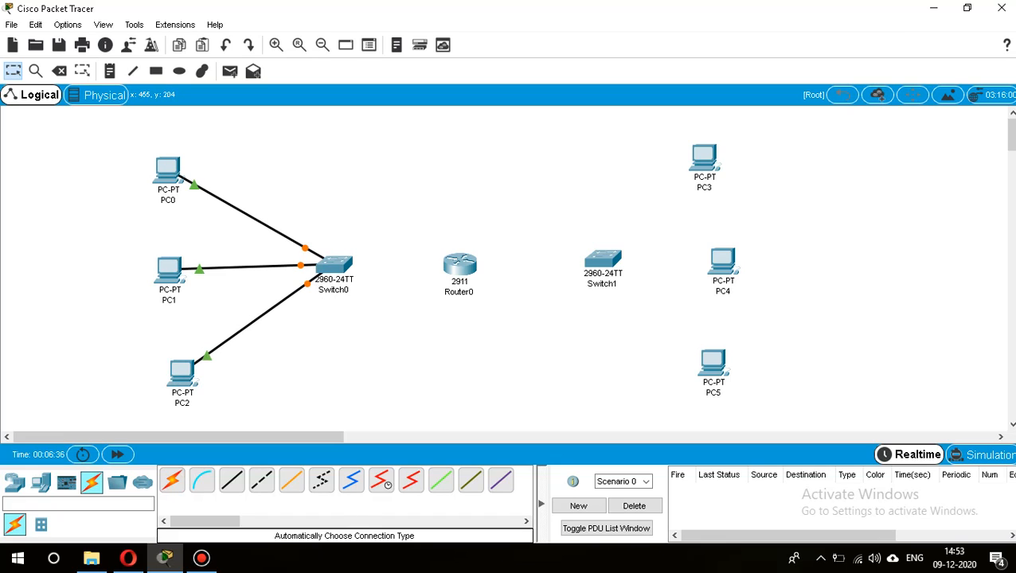
Link Router0 to both Switch0 and Switch1 with automatically chosen connections.
{"action": "left_click", "coordinate": [172, 480]}
{"action": "left_click", "coordinate": [334, 266]}
{"action": "left_click", "coordinate": [459, 266]}
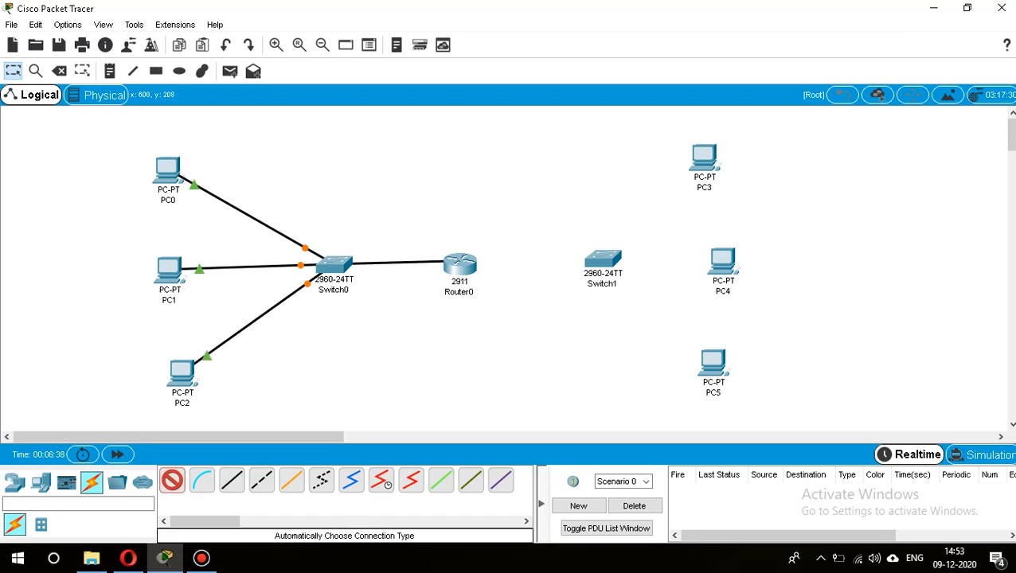
{"action": "left_click", "coordinate": [172, 480]}
{"action": "left_click", "coordinate": [459, 266]}
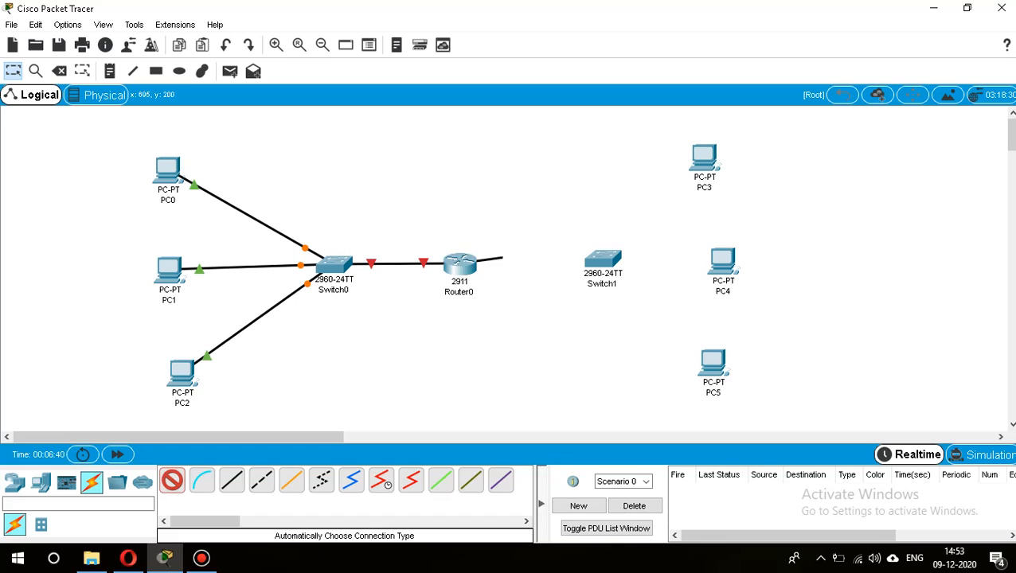
{"action": "left_click", "coordinate": [603, 261]}
Cable Switch1 to PC3, PC4 and PC5 using the automatically chosen connection type.
{"action": "left_click", "coordinate": [172, 481]}
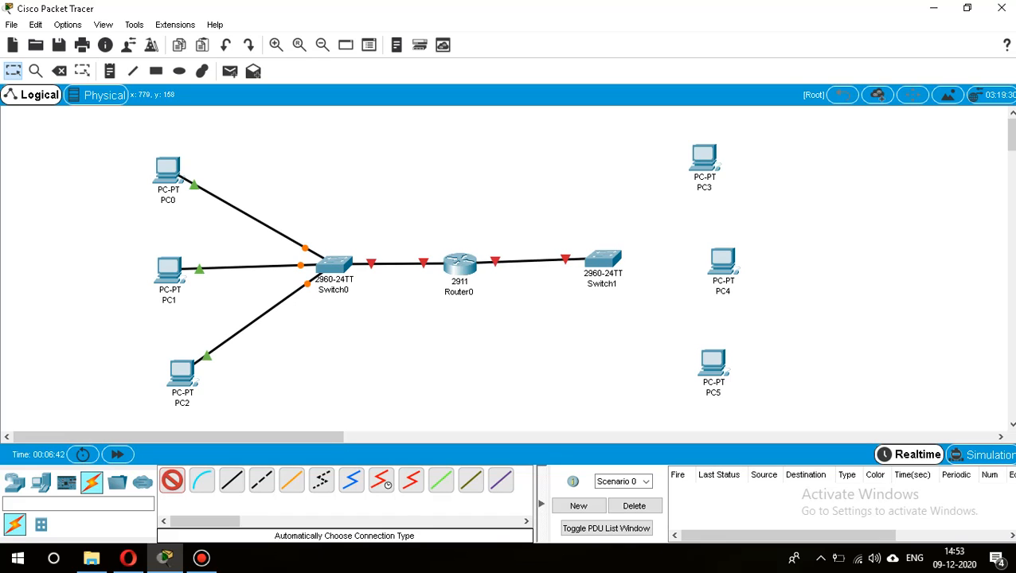
{"action": "left_click", "coordinate": [603, 261]}
{"action": "left_click", "coordinate": [704, 159]}
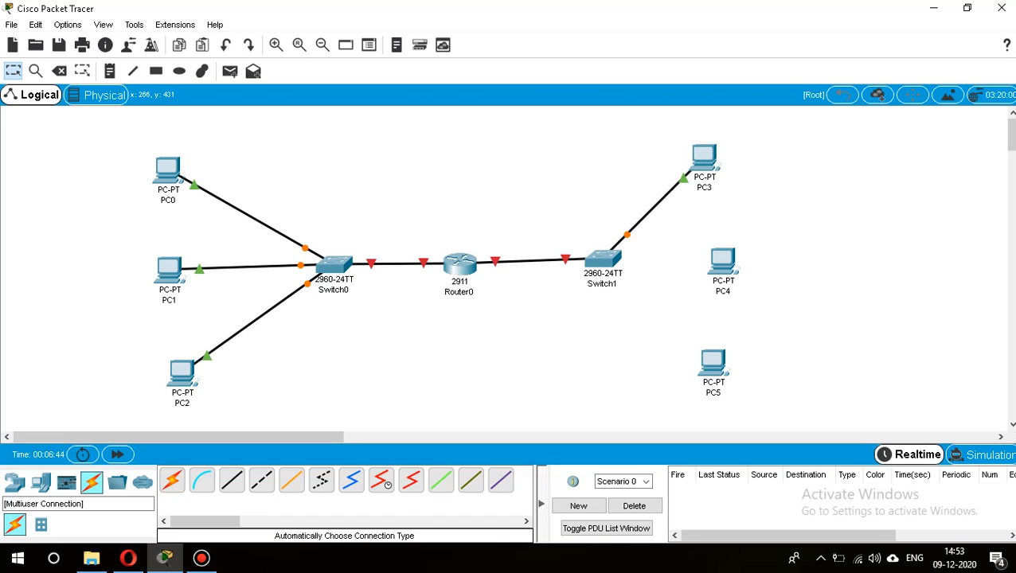
{"action": "left_click", "coordinate": [603, 260]}
{"action": "left_click", "coordinate": [723, 263]}
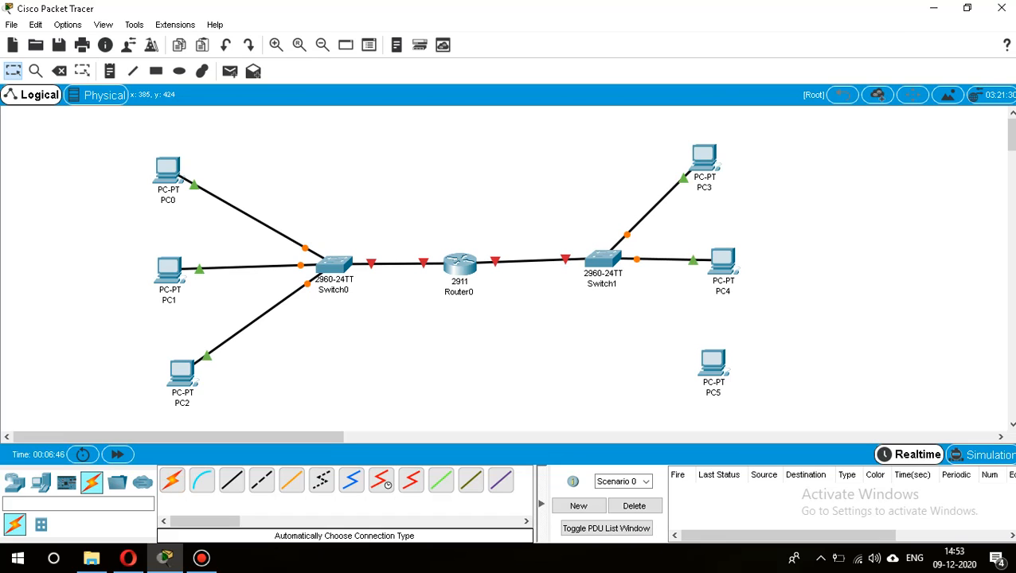
{"action": "left_click", "coordinate": [172, 480]}
{"action": "left_click", "coordinate": [603, 260]}
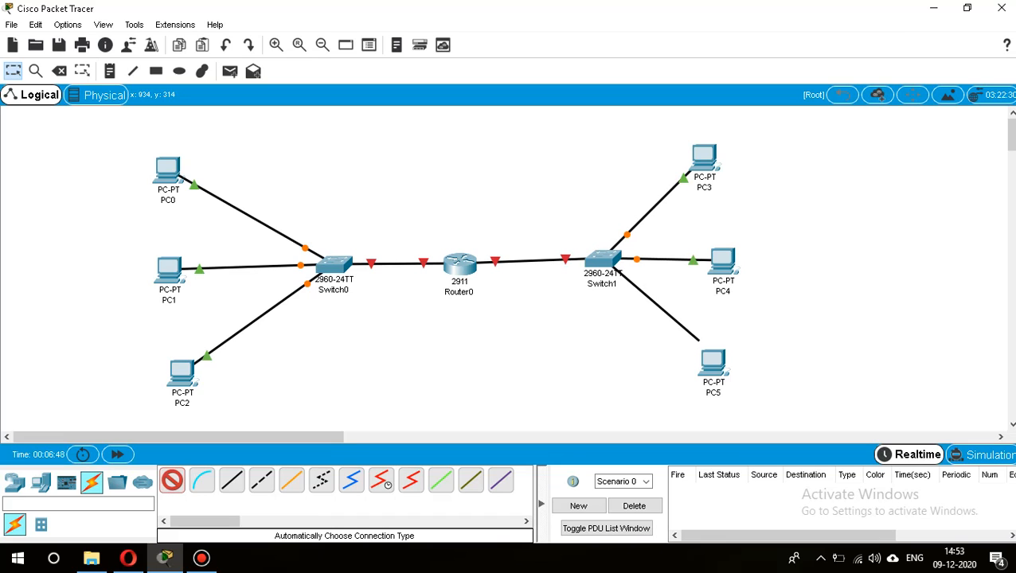
{"action": "left_click", "coordinate": [713, 365]}
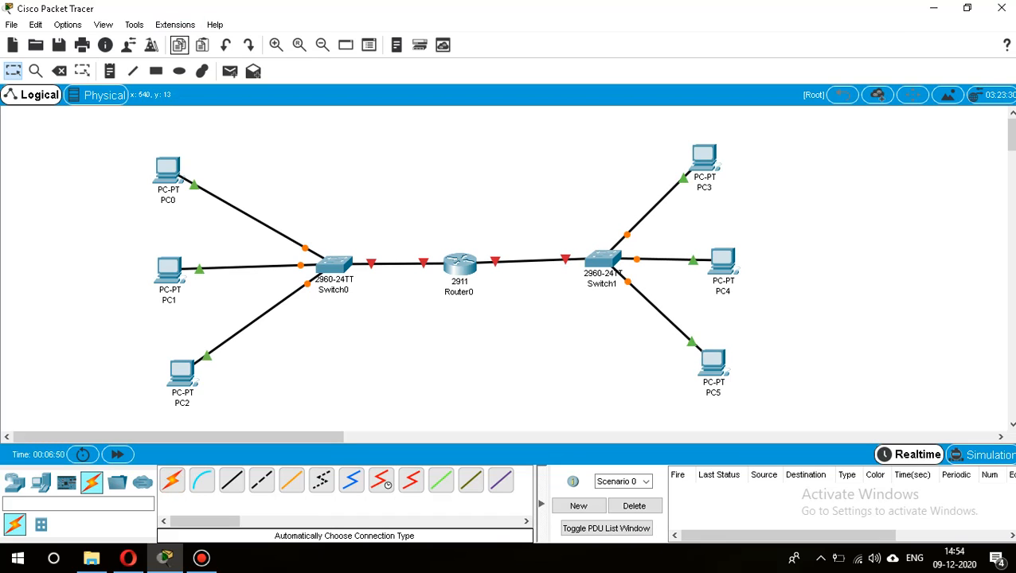
Draw two unfilled, black-outlined ellipses, one around the Switch0 network and one around the Switch1 network, and close the drawing palette.
{"action": "left_click", "coordinate": [179, 71]}
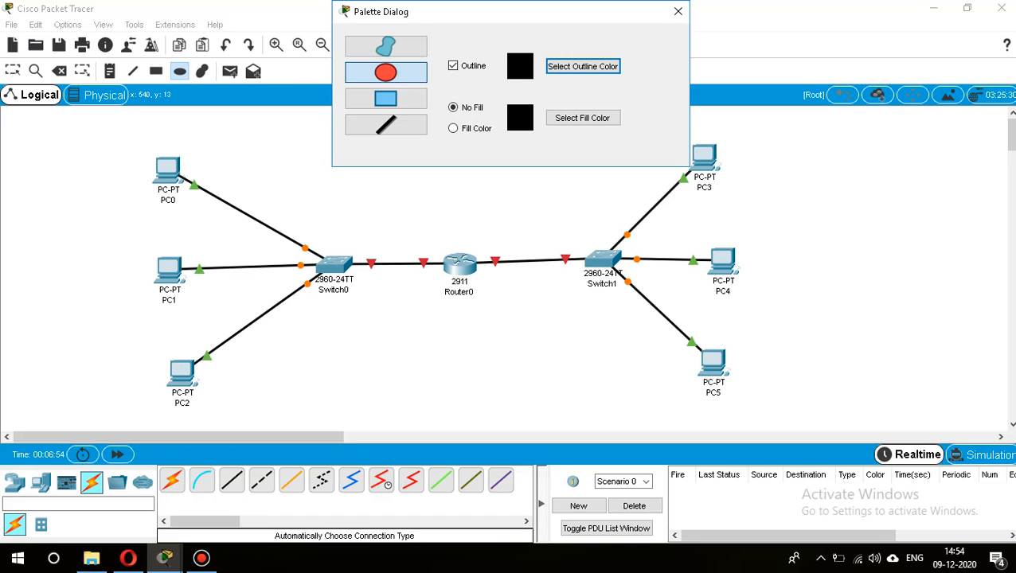
{"action": "left_click_drag", "start_coordinate": [77, 138], "coordinate": [430, 452]}
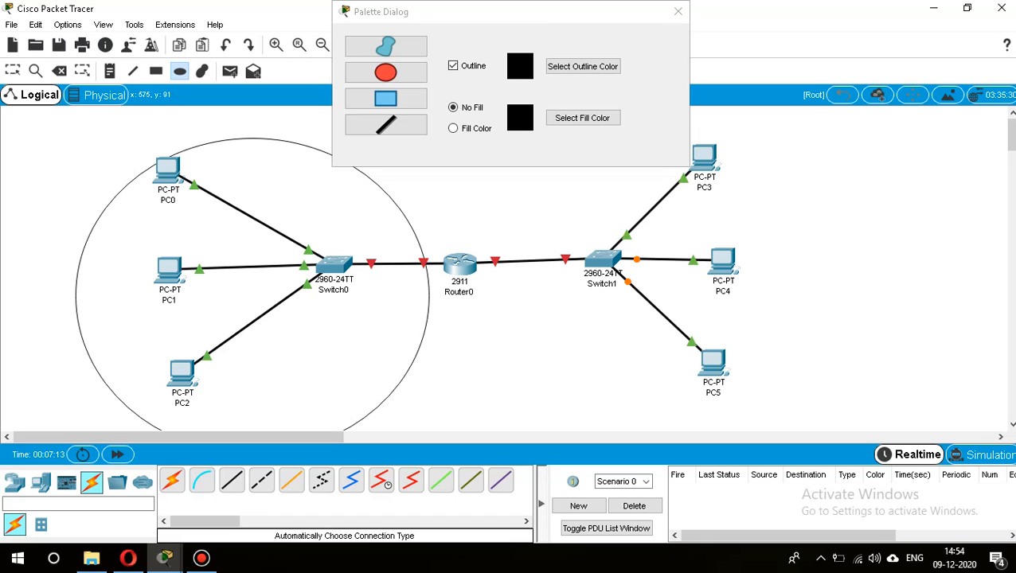
{"action": "left_click_drag", "start_coordinate": [466, 12], "coordinate": [96, 55]}
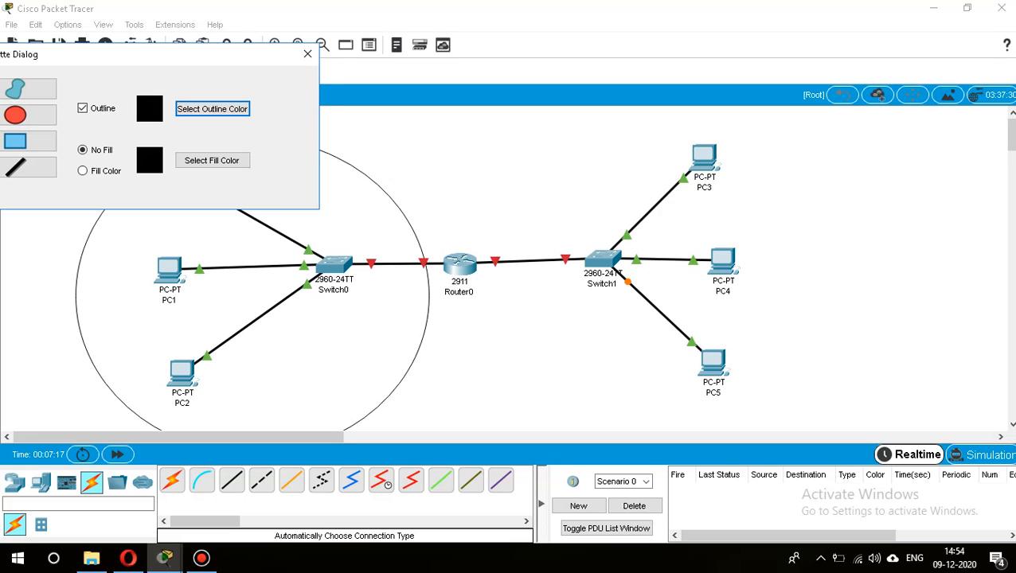
{"action": "left_click_drag", "start_coordinate": [474, 122], "coordinate": [849, 462]}
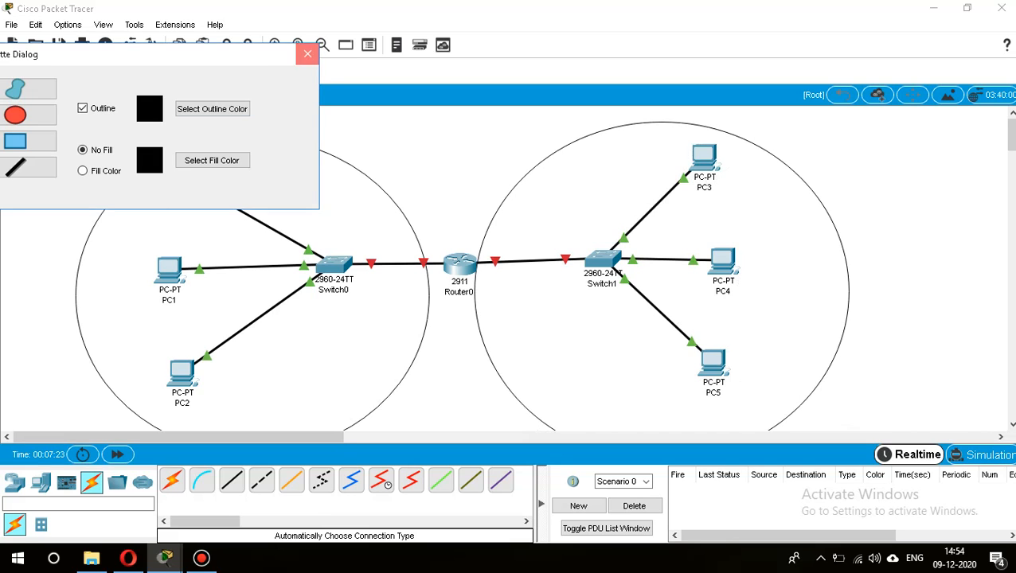
{"action": "left_click", "coordinate": [307, 53]}
Move both ellipses slightly upward so that each encloses its switch and three PCs.
{"action": "left_click", "coordinate": [296, 123]}
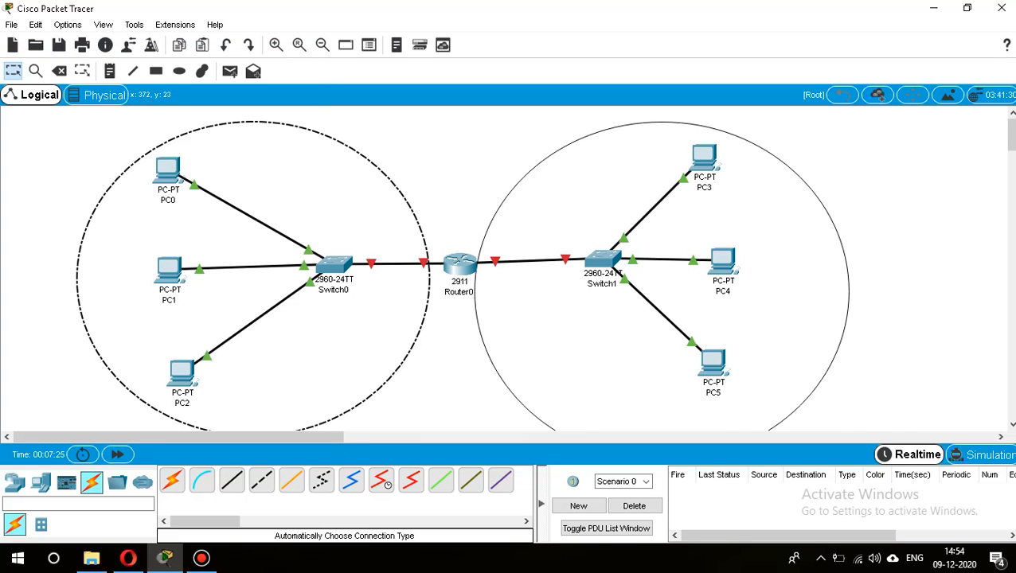
{"action": "left_click_drag", "start_coordinate": [717, 128], "coordinate": [725, 97]}
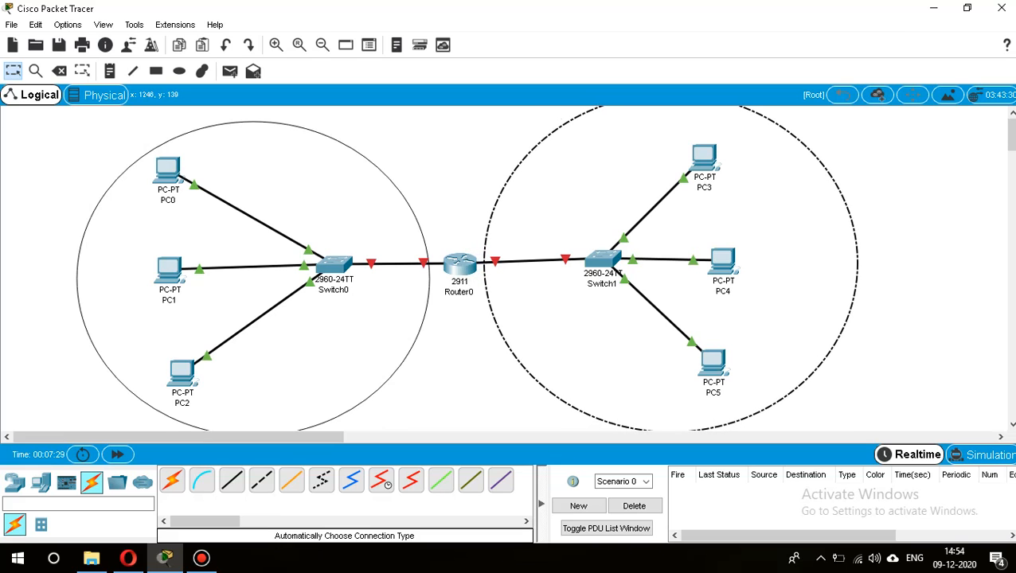
{"action": "left_click", "coordinate": [878, 204]}
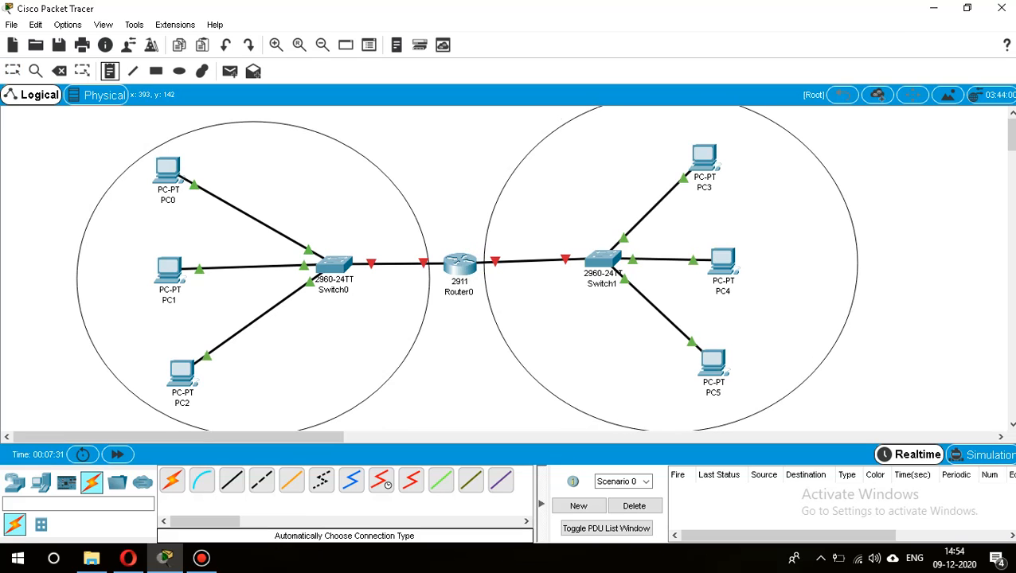
Add text notes inside the ellipses labelling the Switch0 network 192.168.1.0 and the Switch1 network 172.16.1.0.
{"action": "left_click", "coordinate": [288, 170]}
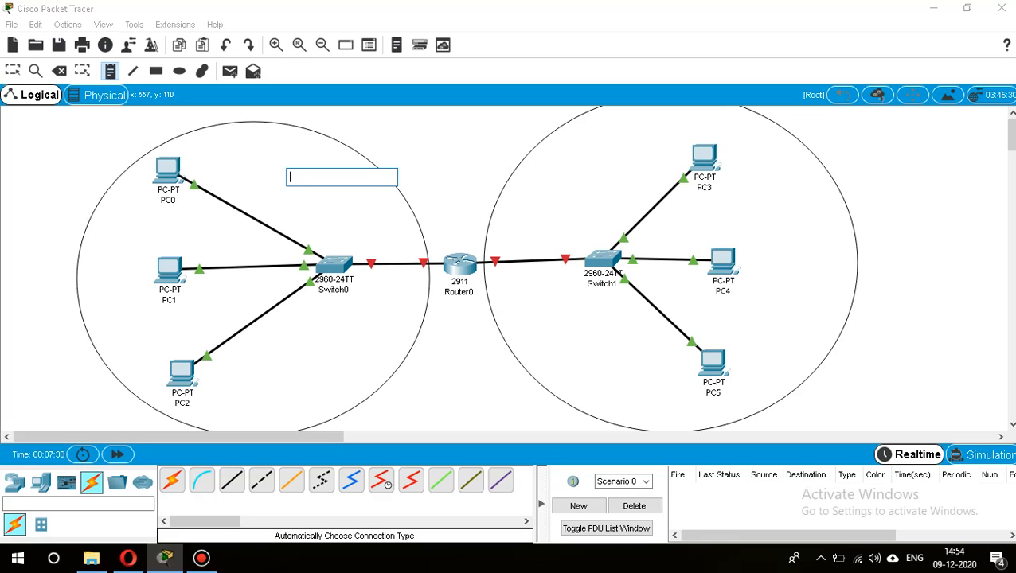
{"action": "type", "text": "19"}
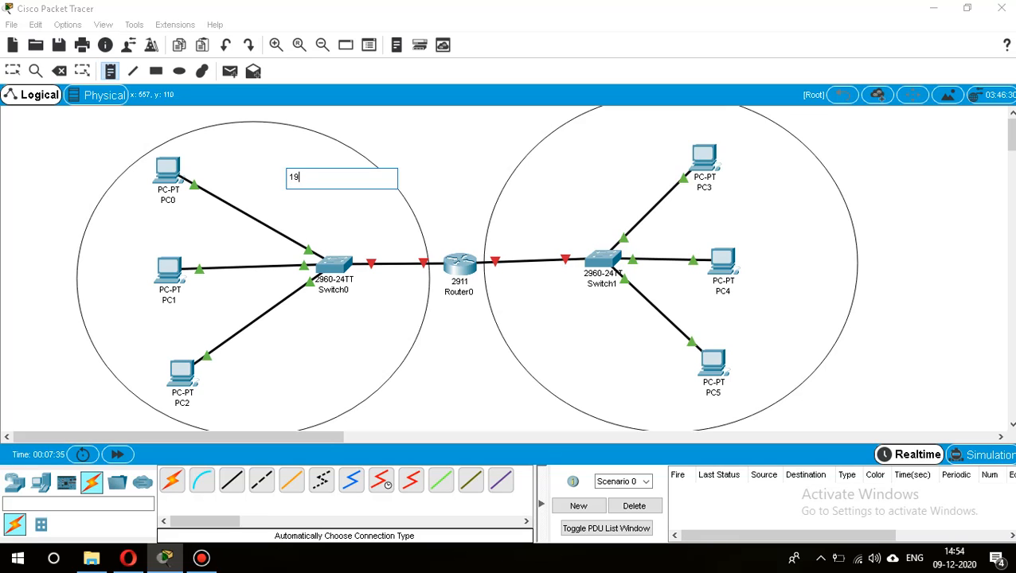
{"action": "type", "text": "2.168.1.0"}
{"action": "left_click", "coordinate": [544, 181]}
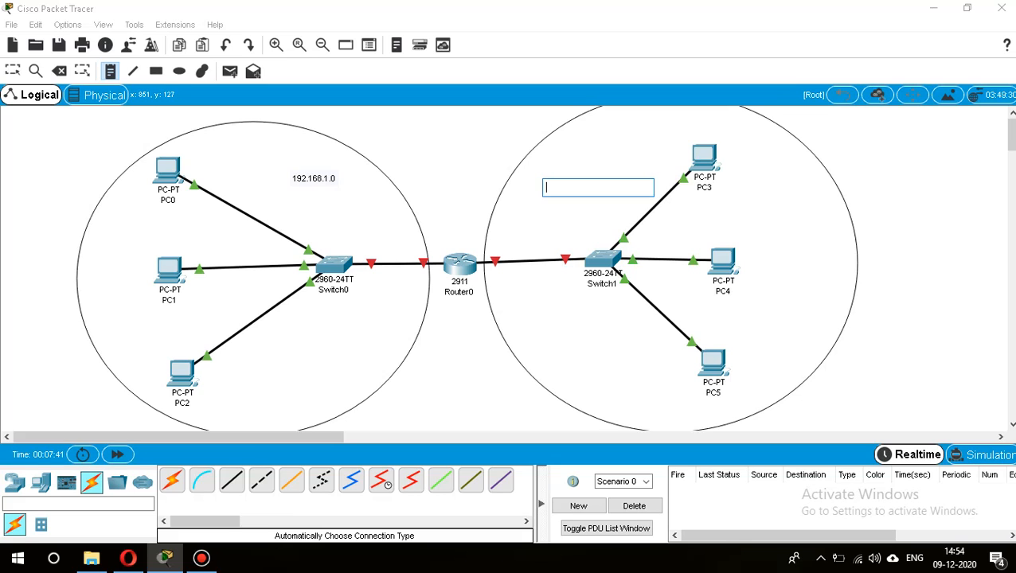
{"action": "type", "text": "172"}
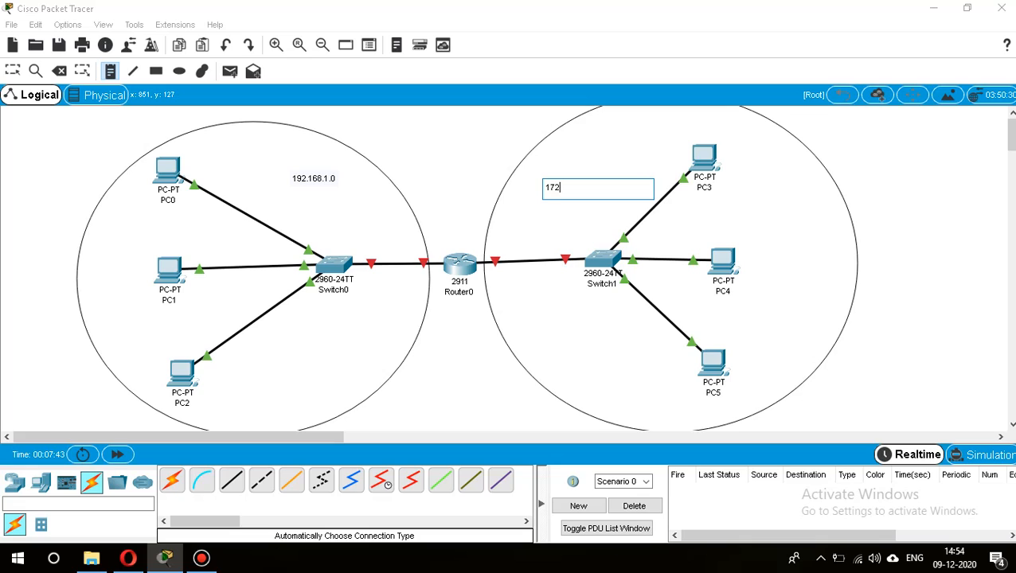
{"action": "type", "text": ".16."}
{"action": "type", "text": "1.1"}
{"action": "type", "text": "0"}
{"action": "left_click", "coordinate": [884, 149]}
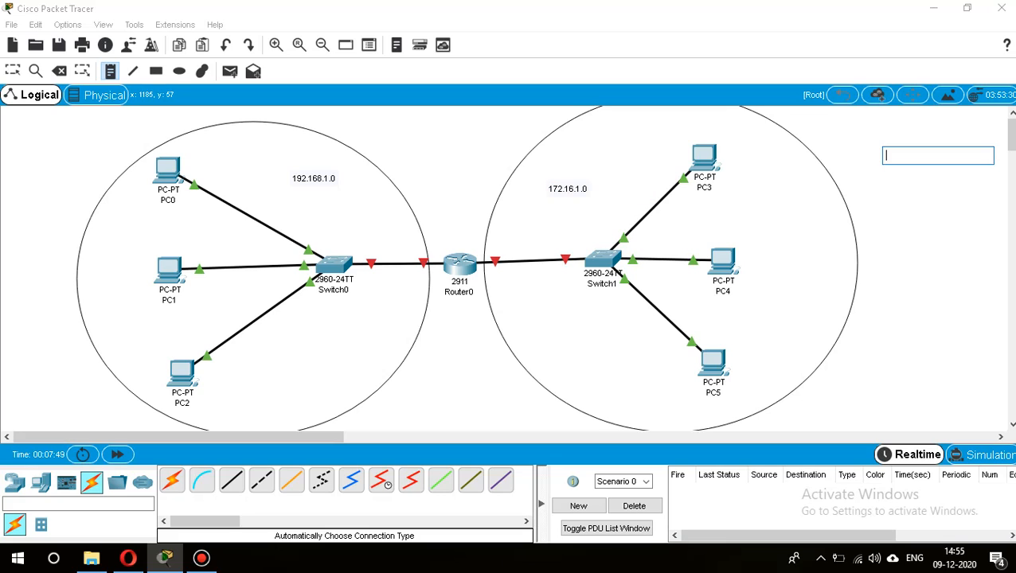
{"action": "key", "text": "Escape"}
{"action": "key", "text": "Escape"}
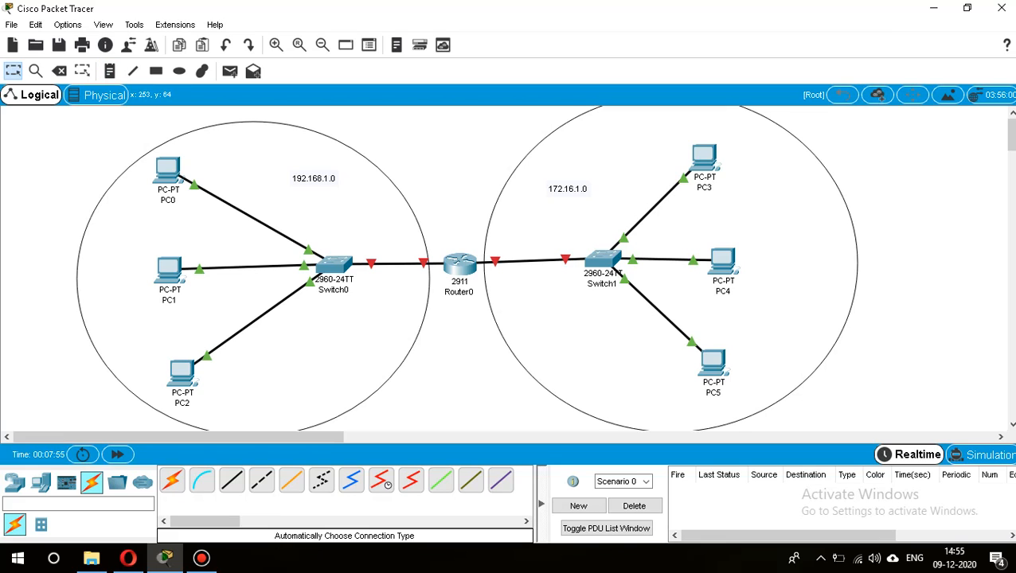
Place address notes 192.168.1.2, 192.168.1.3 and 192.168.1.4 beside PC0, PC1 and PC2 respectively.
{"action": "left_click", "coordinate": [202, 157]}
{"action": "key", "text": "Escape"}
{"action": "left_click", "coordinate": [110, 71]}
{"action": "left_click", "coordinate": [180, 145]}
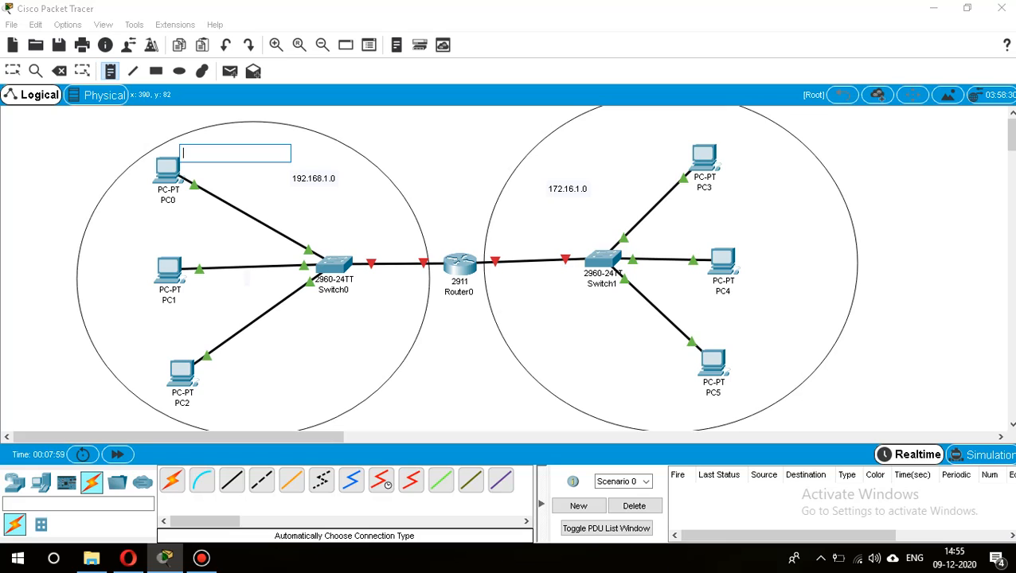
{"action": "type", "text": "192.168.1.2"}
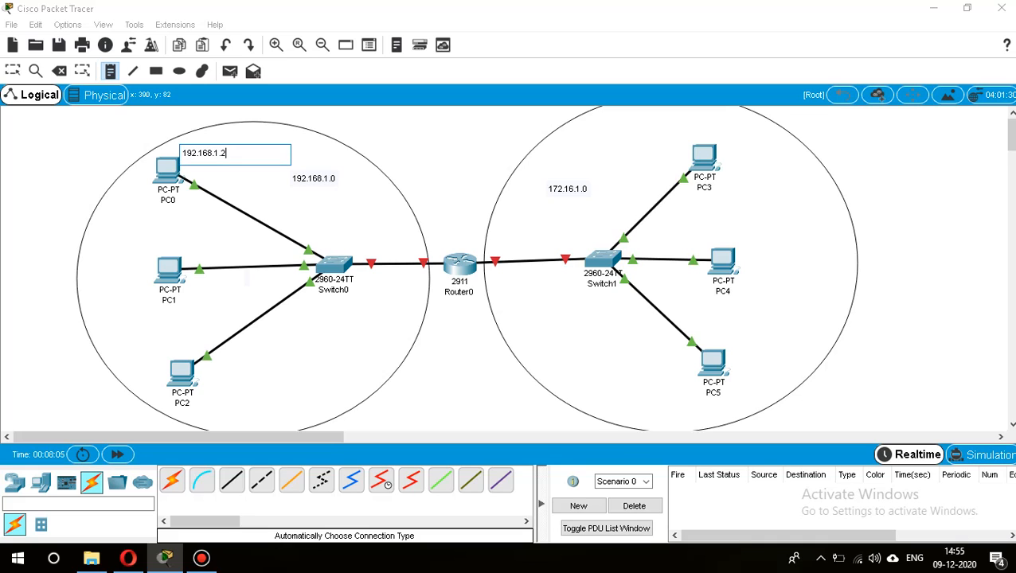
{"action": "left_click", "coordinate": [131, 237]}
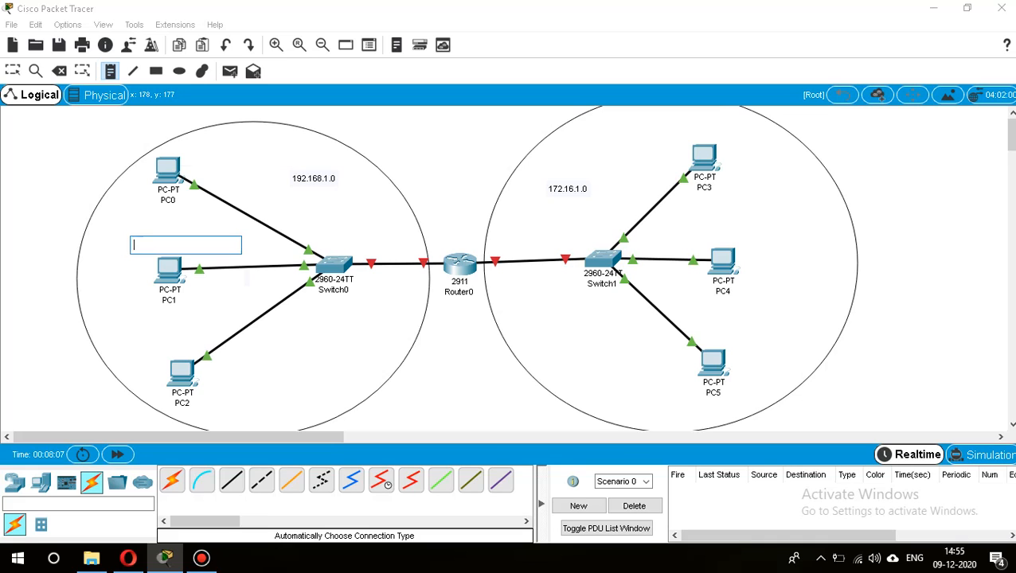
{"action": "type", "text": "192.168"}
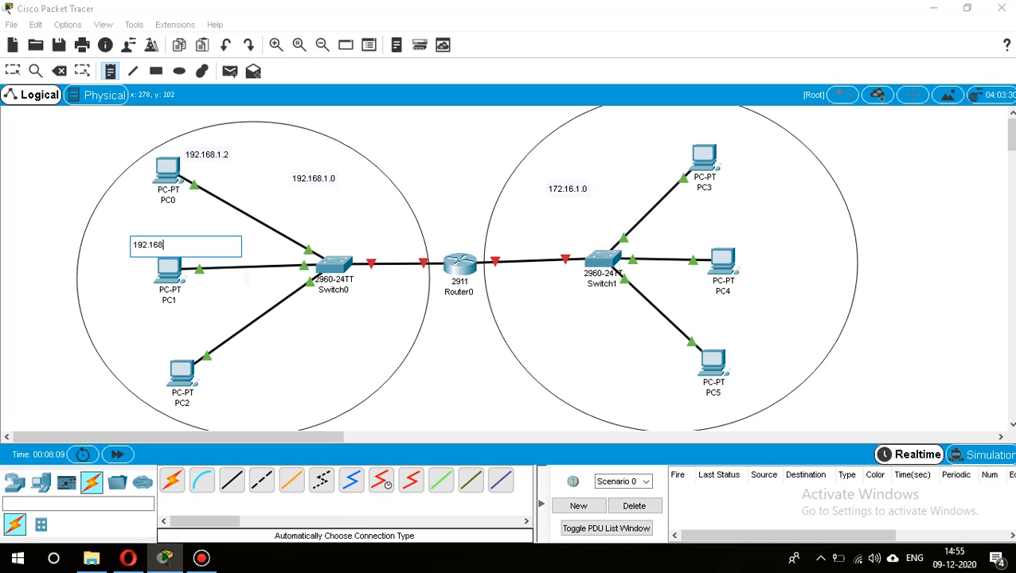
{"action": "type", "text": ".1.3"}
{"action": "left_click", "coordinate": [137, 337]}
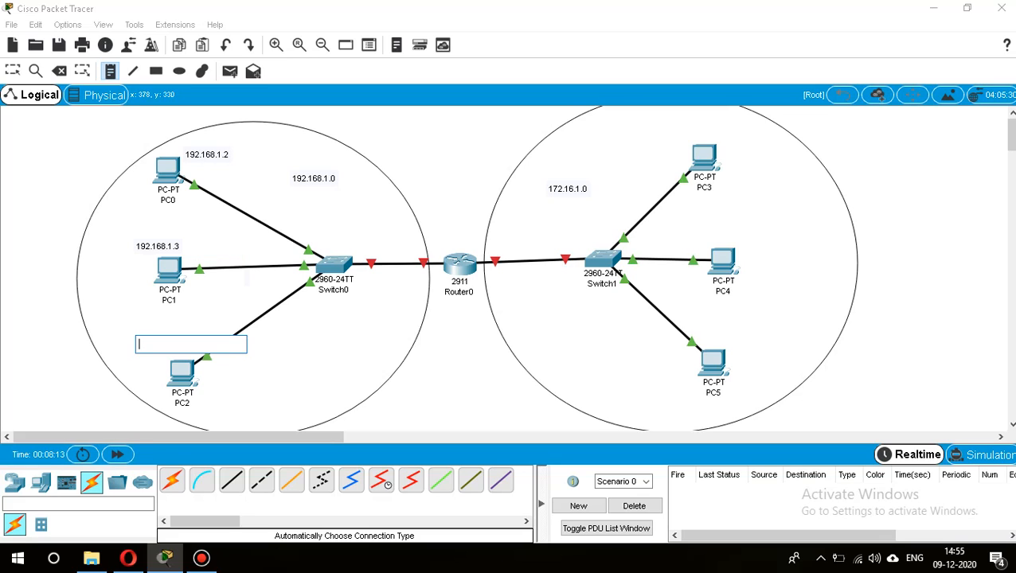
{"action": "type", "text": "192.168.1.4"}
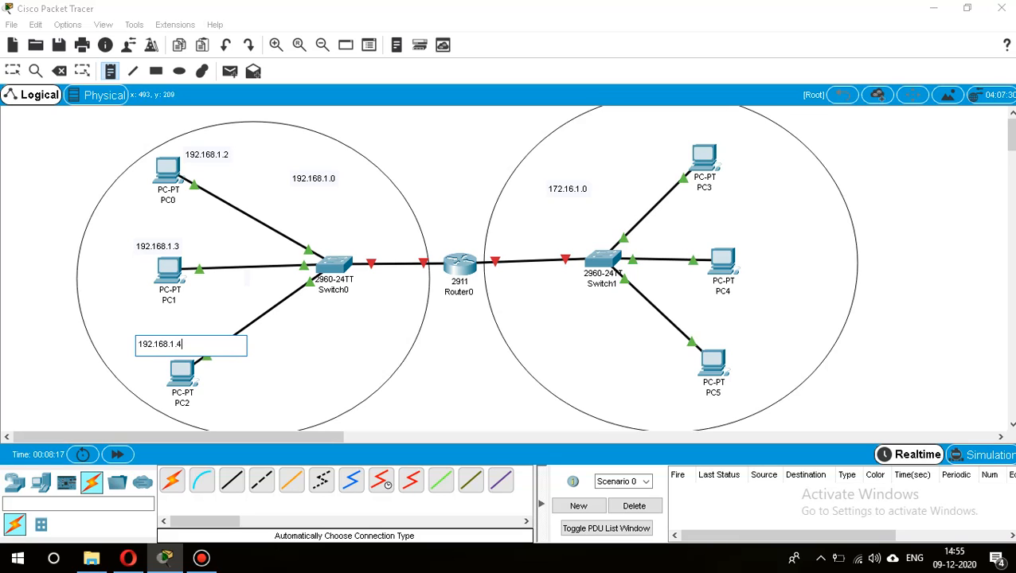
Label Router0's link towards Switch0 with the address note 192.168.1.1.
{"action": "left_click", "coordinate": [387, 238]}
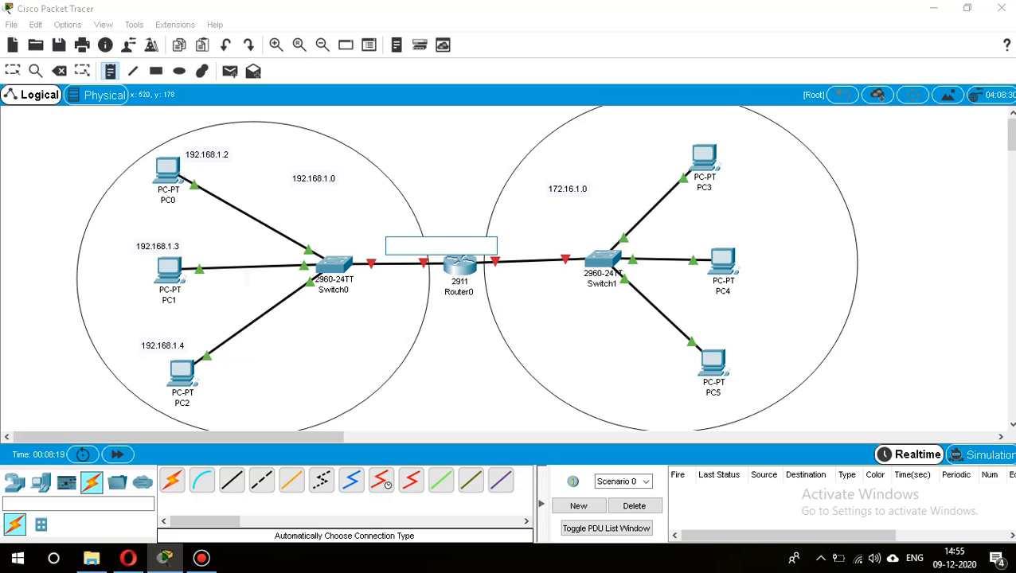
{"action": "type", "text": "192.168."}
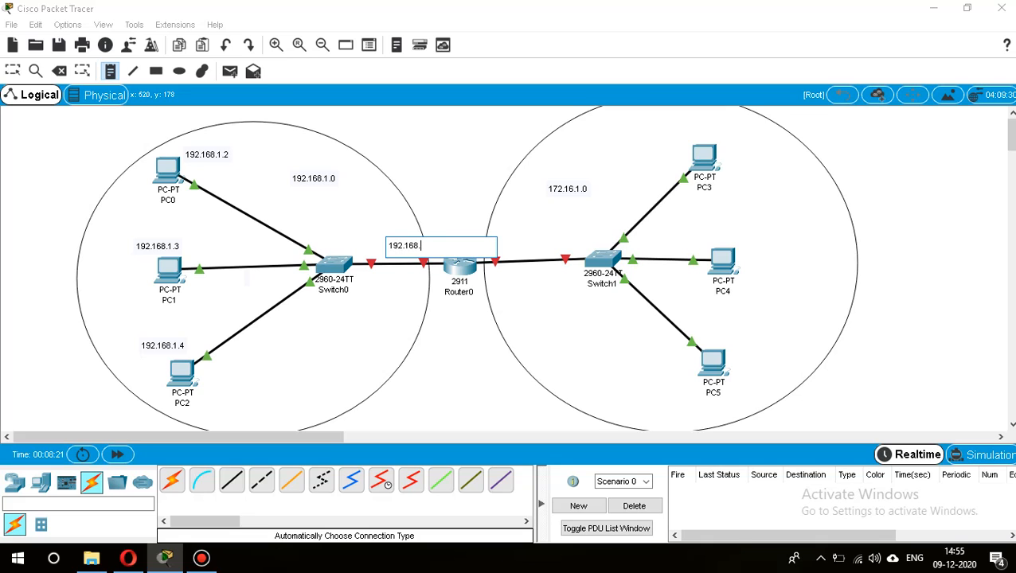
{"action": "type", "text": "1.1"}
Place the address note 172.16.1.2 above PC3 and copy its text for reuse.
{"action": "left_click", "coordinate": [692, 121]}
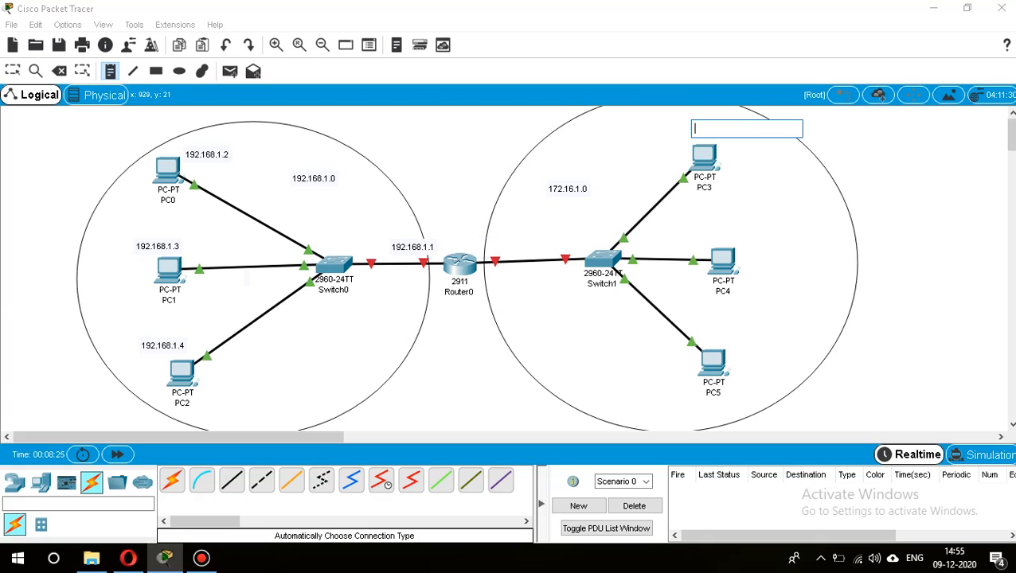
{"action": "type", "text": "172.16"}
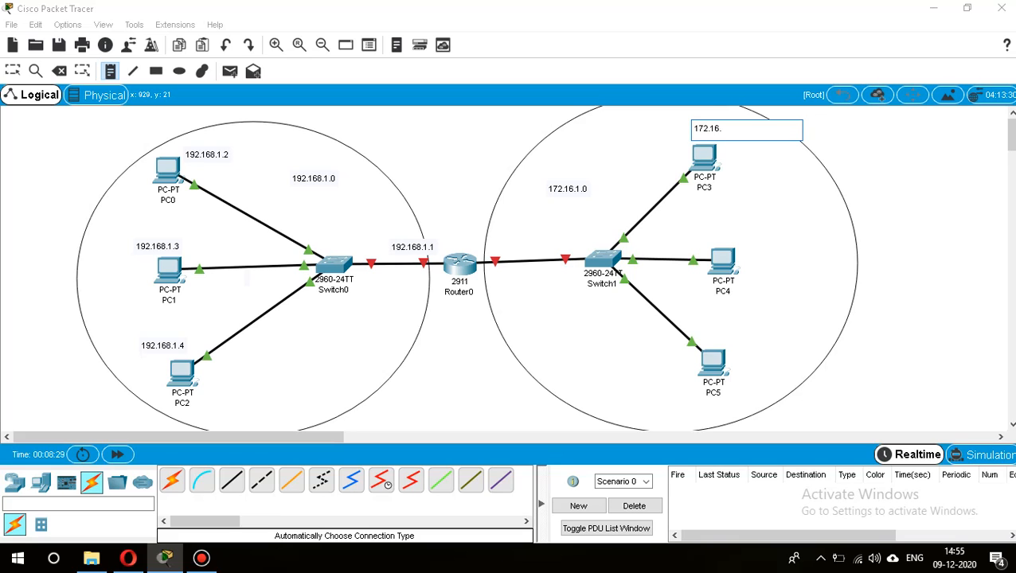
{"action": "type", "text": ".1.2"}
{"action": "key", "text": "shift+Left"}
{"action": "key", "text": "shift+Left"}
{"action": "key", "text": "shift+Left"}
{"action": "key", "text": "shift+Left"}
{"action": "key", "text": "shift+Left"}
{"action": "key", "text": "shift+Left"}
{"action": "key", "text": "shift+Left"}
{"action": "key", "text": "shift+Left"}
{"action": "key", "text": "shift+Left"}
{"action": "key", "text": "shift+Left"}
{"action": "key", "text": "ctrl+c"}
Reuse the copied address to label PC4 as 172.16.1.3 and PC5 as 172.16.1.4.
{"action": "left_click", "coordinate": [706, 237]}
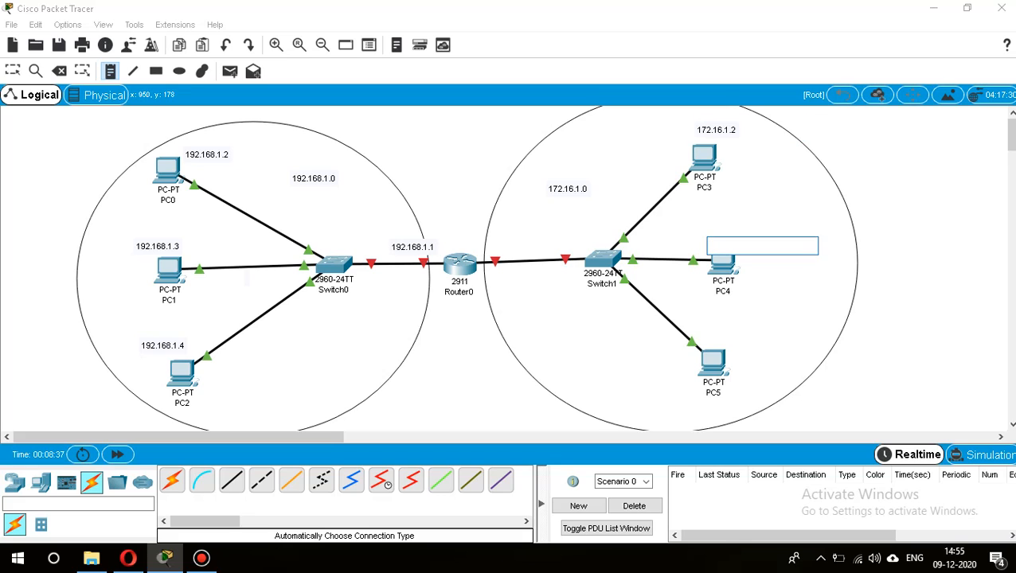
{"action": "left_click", "coordinate": [705, 233]}
{"action": "left_click", "coordinate": [705, 223]}
{"action": "key", "text": "ctrl+v"}
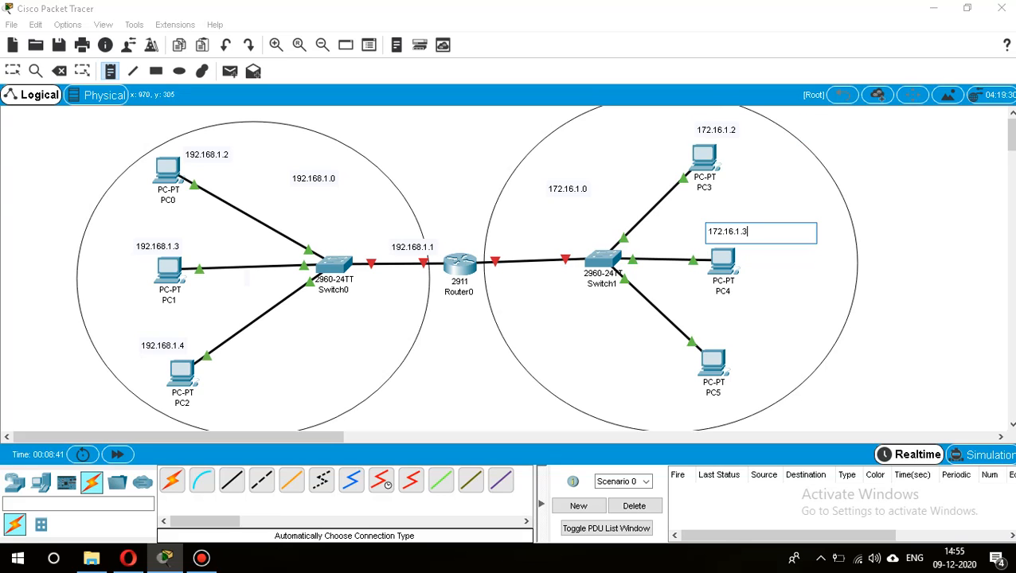
{"action": "left_click", "coordinate": [721, 335]}
{"action": "key", "text": "ctrl+v"}
{"action": "key", "text": "BackSpace"}
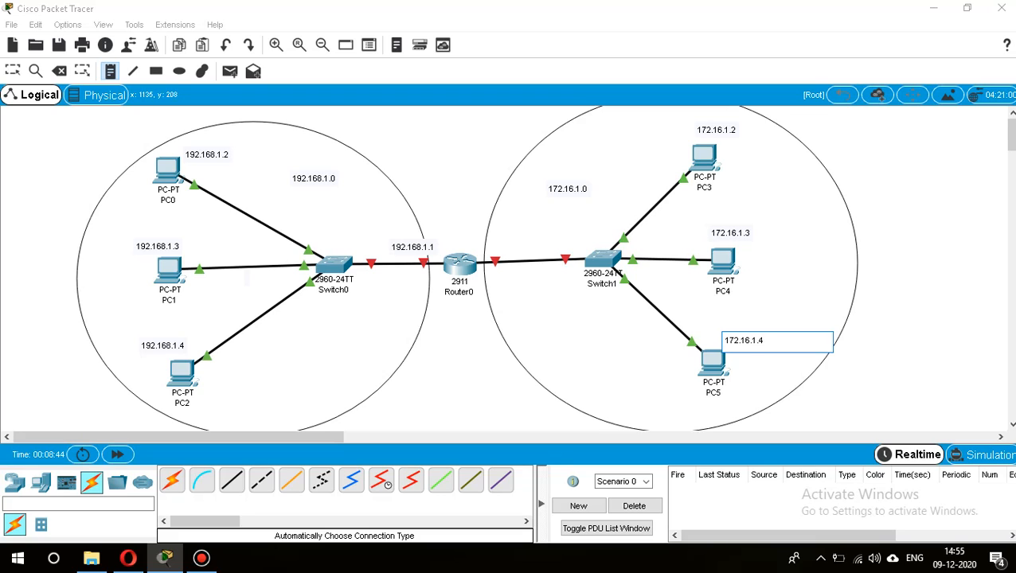
Label Router0's link towards Switch1 with the address note 172.16.1.1 and leave note placement.
{"action": "left_click", "coordinate": [484, 240]}
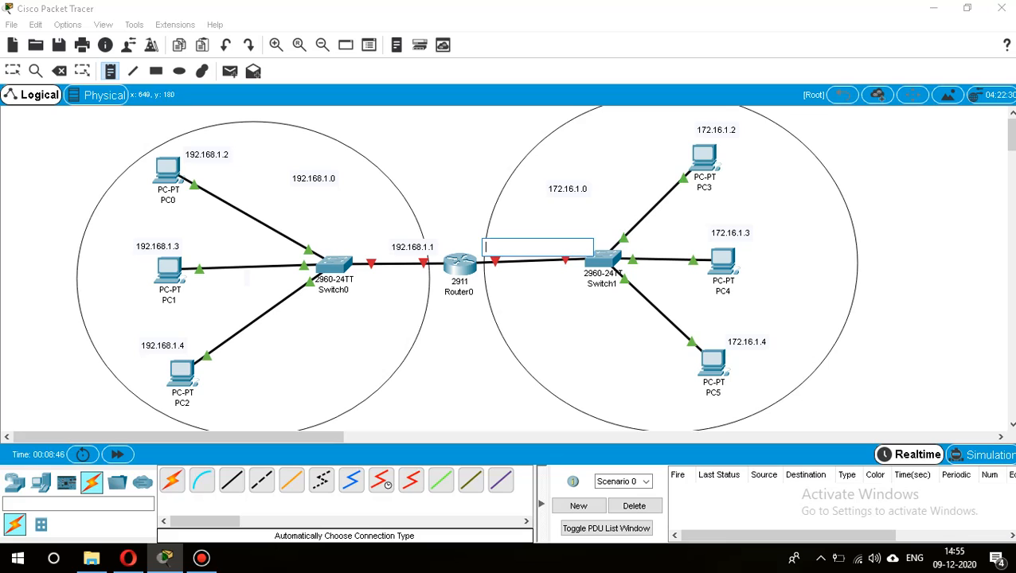
{"action": "key", "text": "ctrl+v"}
{"action": "key", "text": "BackSpace"}
{"action": "type", "text": "1"}
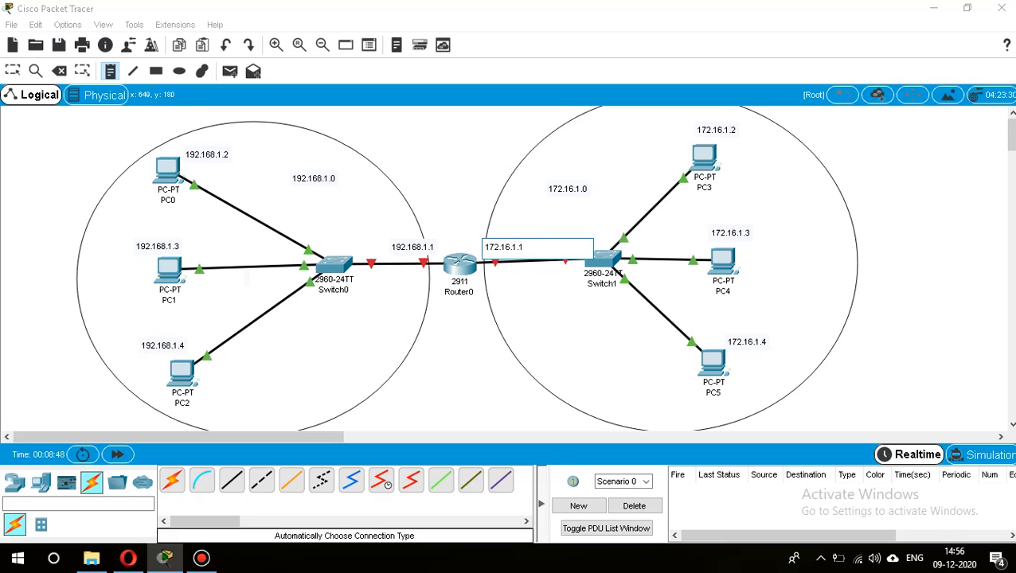
{"action": "left_click", "coordinate": [932, 171]}
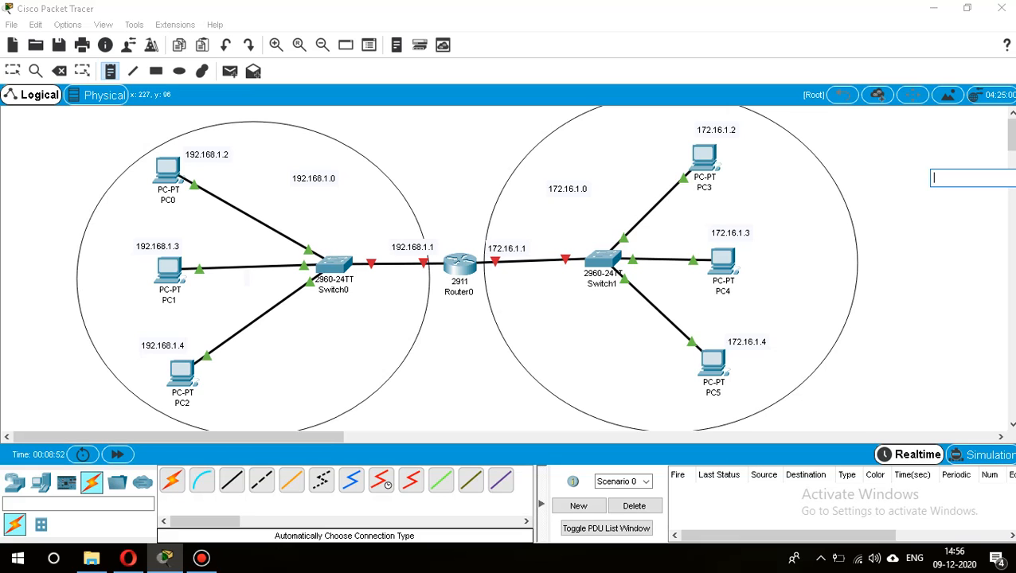
{"action": "left_click", "coordinate": [712, 154]}
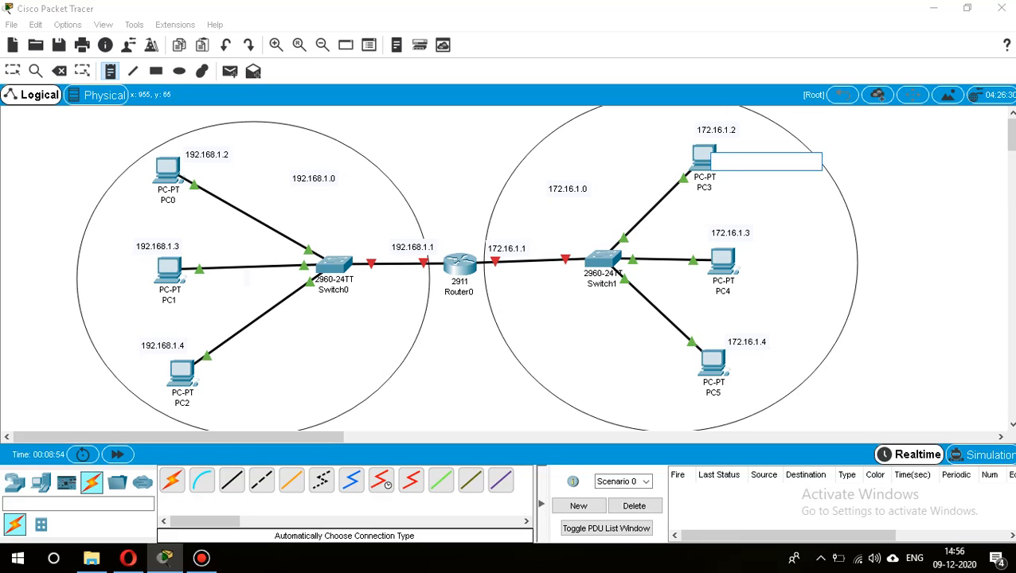
{"action": "key", "text": "Escape"}
Give PC3 the static IPv4 address 172.16.1.2, subnet mask 255.255.0.0 and default gateway 172.16.1.1, and close its window.
{"action": "left_click", "coordinate": [704, 156]}
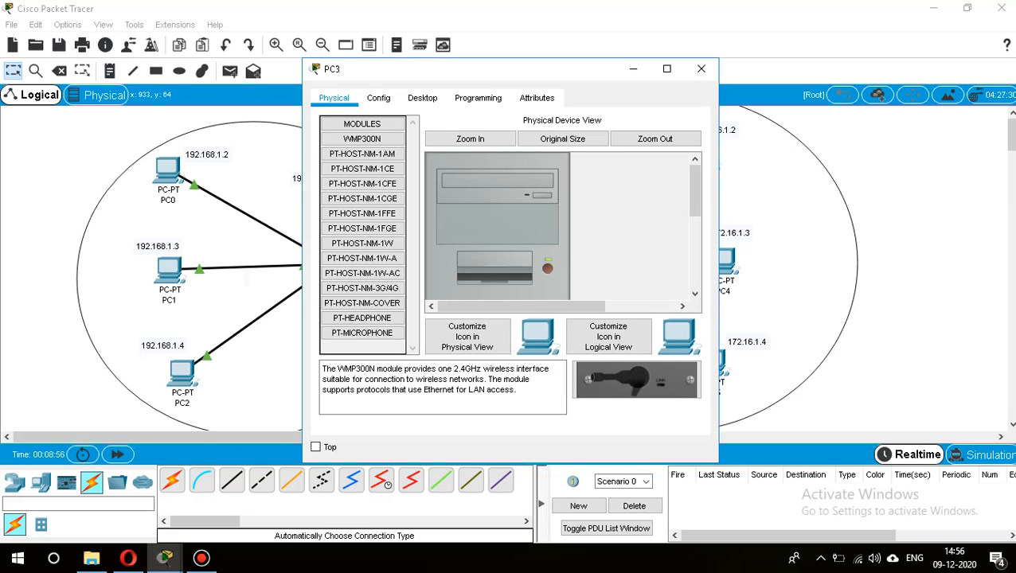
{"action": "left_click", "coordinate": [423, 98]}
{"action": "left_click", "coordinate": [363, 156]}
{"action": "left_click", "coordinate": [510, 202]}
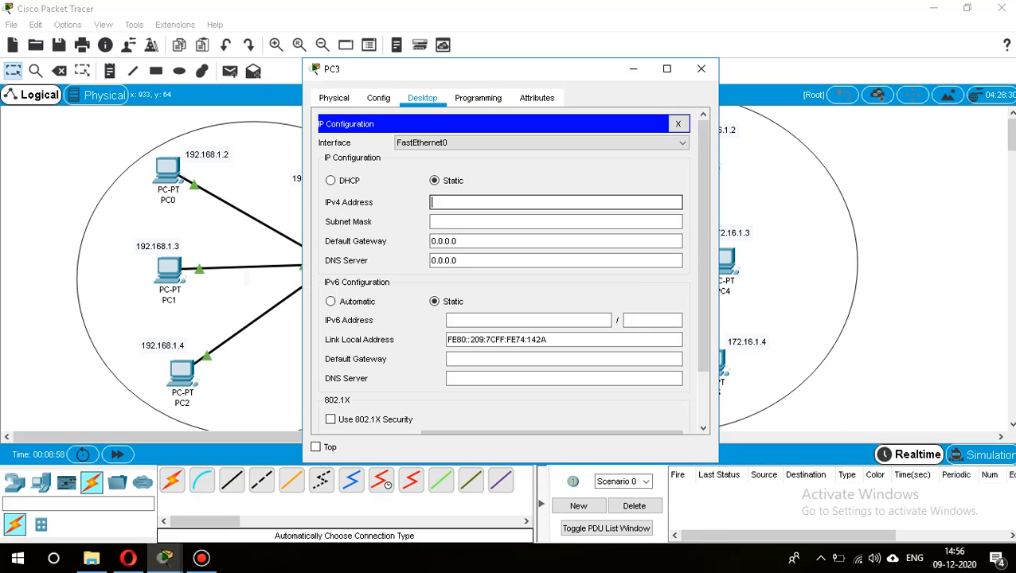
{"action": "type", "text": "172.16.1.2"}
{"action": "key", "text": "Tab"}
{"action": "key", "text": "Tab"}
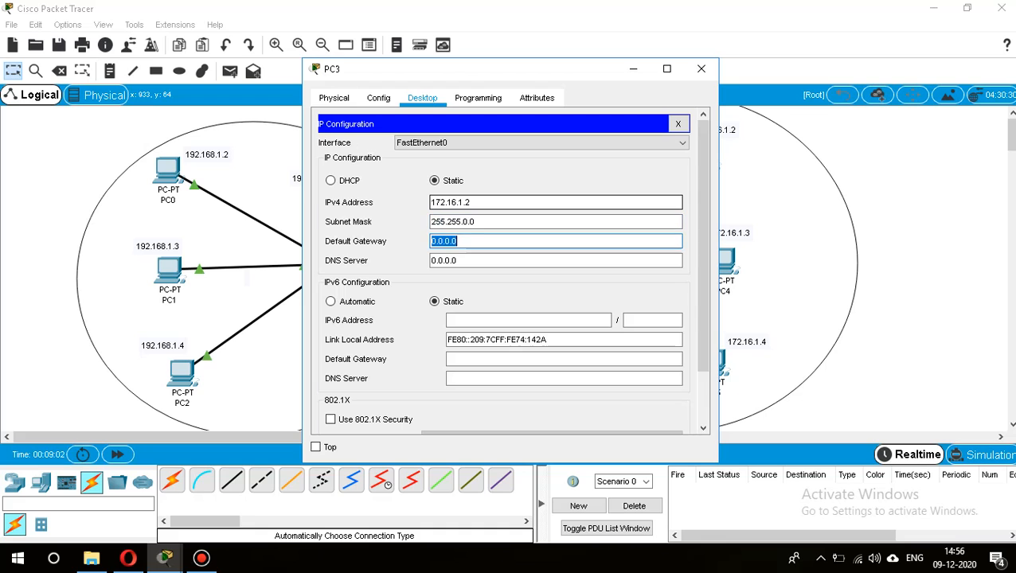
{"action": "type", "text": "172.16.1.1"}
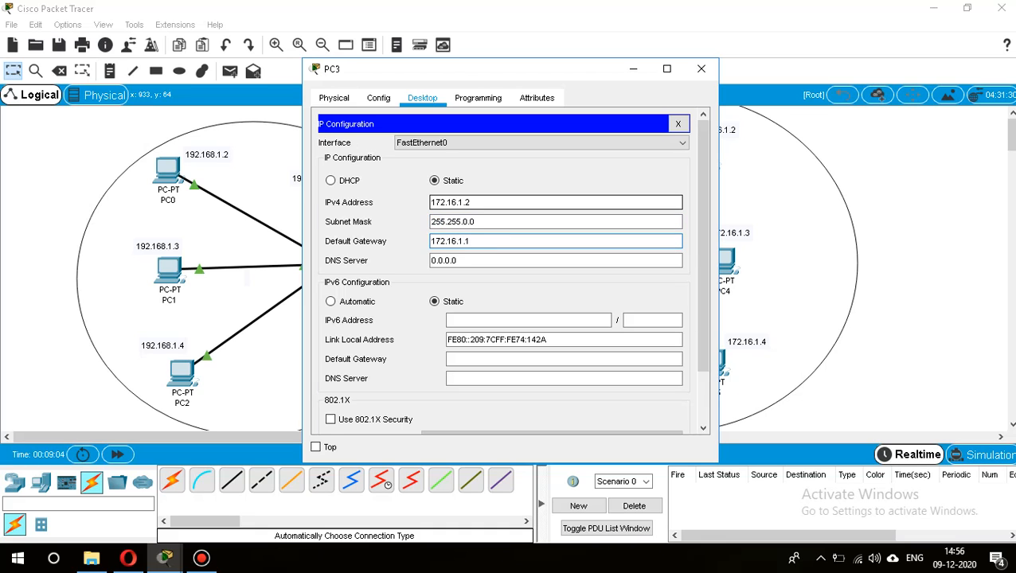
{"action": "key", "text": "Tab"}
{"action": "left_click", "coordinate": [700, 68]}
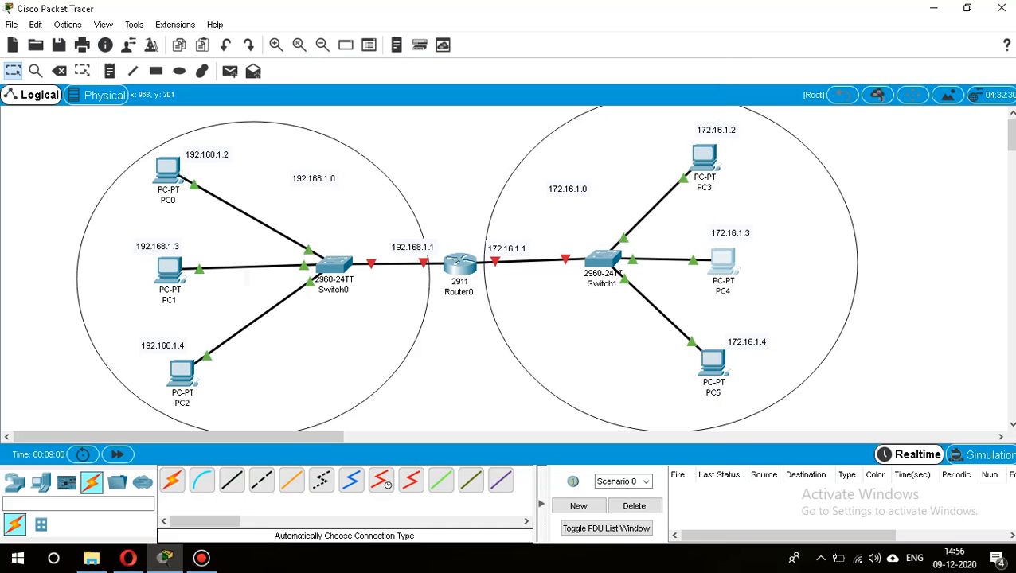
Give PC4 the static IPv4 address 172.16.1.3, subnet mask 255.255.0.0 and default gateway 172.16.1.1, and close its window.
{"action": "left_click", "coordinate": [723, 263]}
{"action": "left_click", "coordinate": [422, 97]}
{"action": "left_click", "coordinate": [383, 152]}
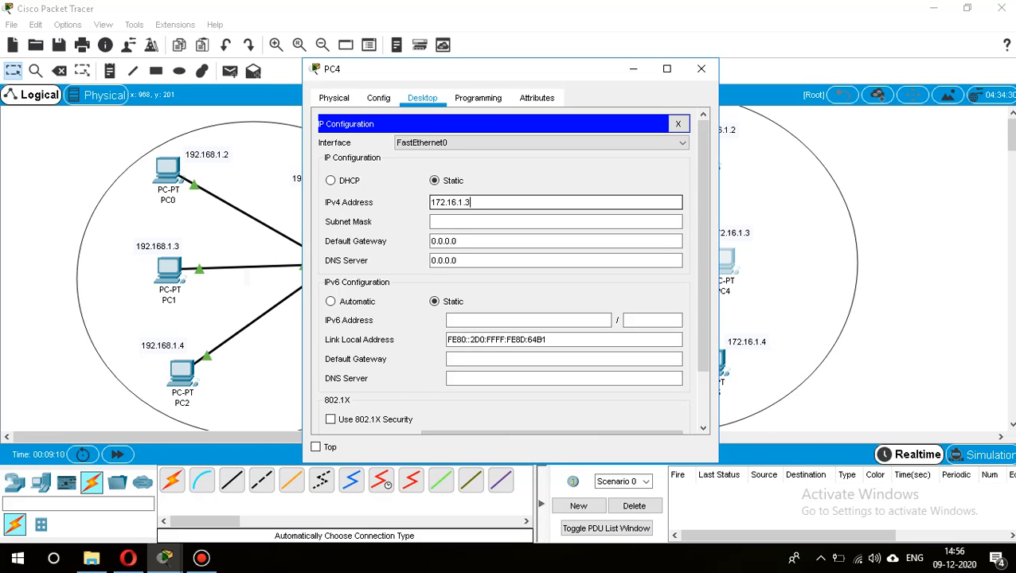
{"action": "key", "text": "Tab"}
{"action": "key", "text": "Tab"}
{"action": "type", "text": "172.16.1.2"}
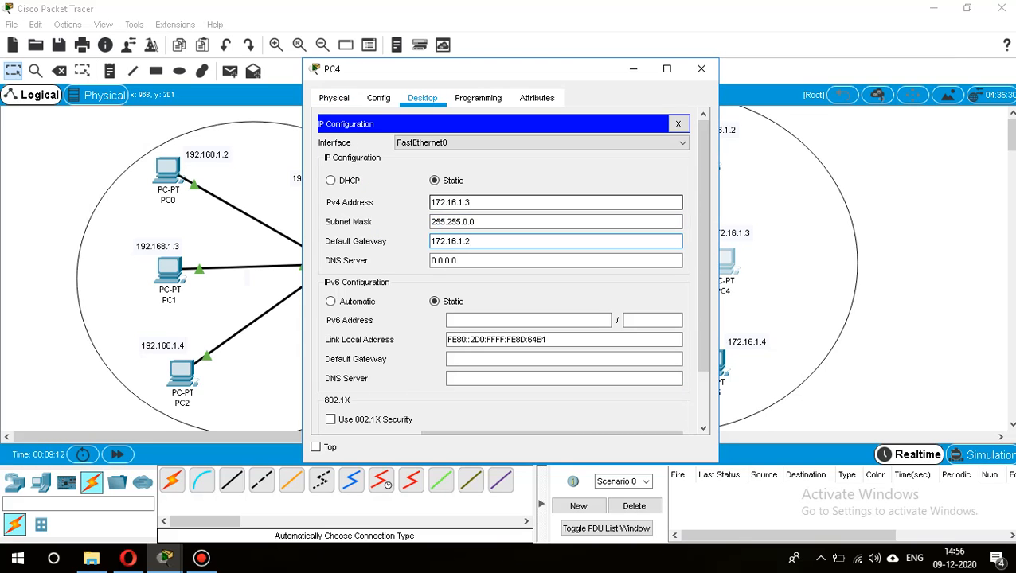
{"action": "key", "text": "Tab"}
{"action": "left_click", "coordinate": [493, 241]}
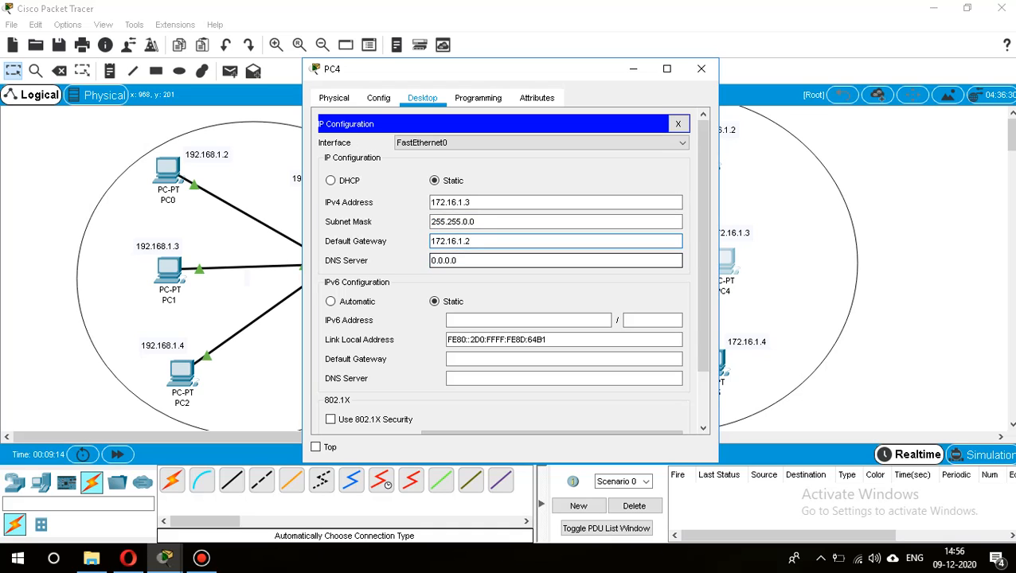
{"action": "key", "text": "BackSpace"}
{"action": "type", "text": "1"}
{"action": "key", "text": "Tab"}
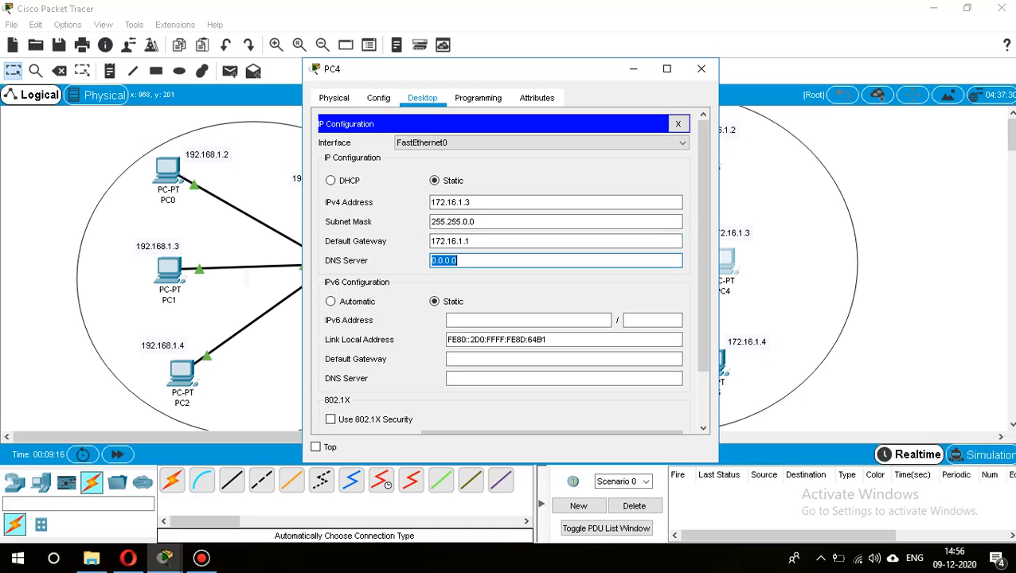
{"action": "left_click", "coordinate": [701, 69]}
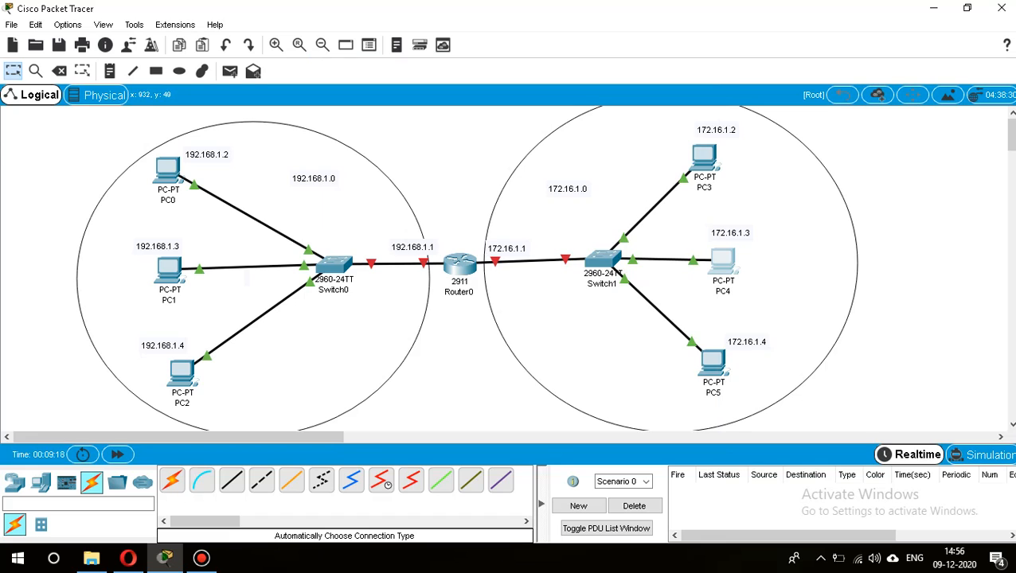
Check PC3's IP configuration and close its window.
{"action": "left_click", "coordinate": [704, 157]}
{"action": "left_click", "coordinate": [363, 156]}
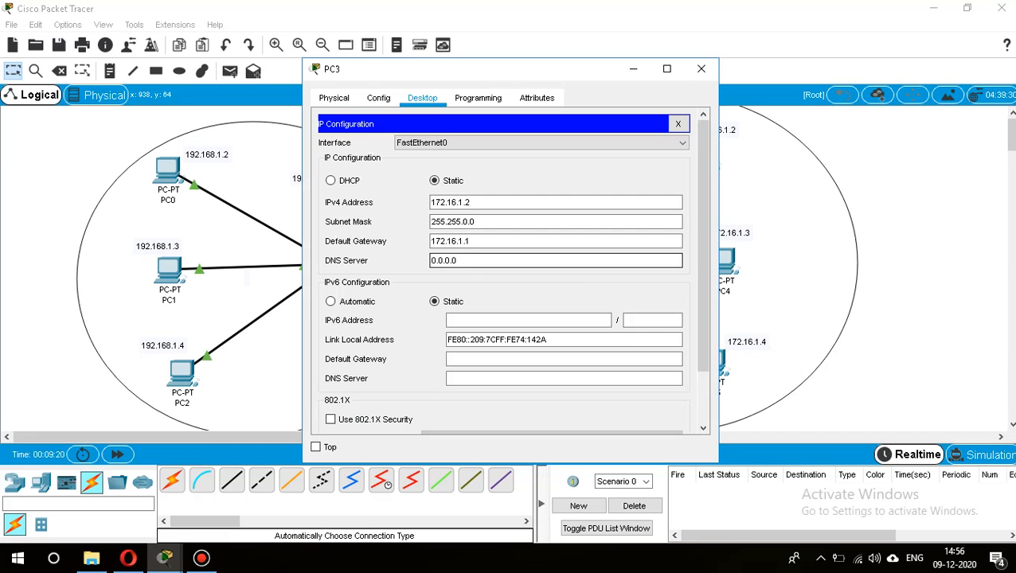
{"action": "left_click", "coordinate": [701, 69]}
Give PC5 the static IPv4 address 172.16.1.4, subnet mask 255.255.0.0 and default gateway 172.16.1.1, and close its window.
{"action": "left_click", "coordinate": [719, 362]}
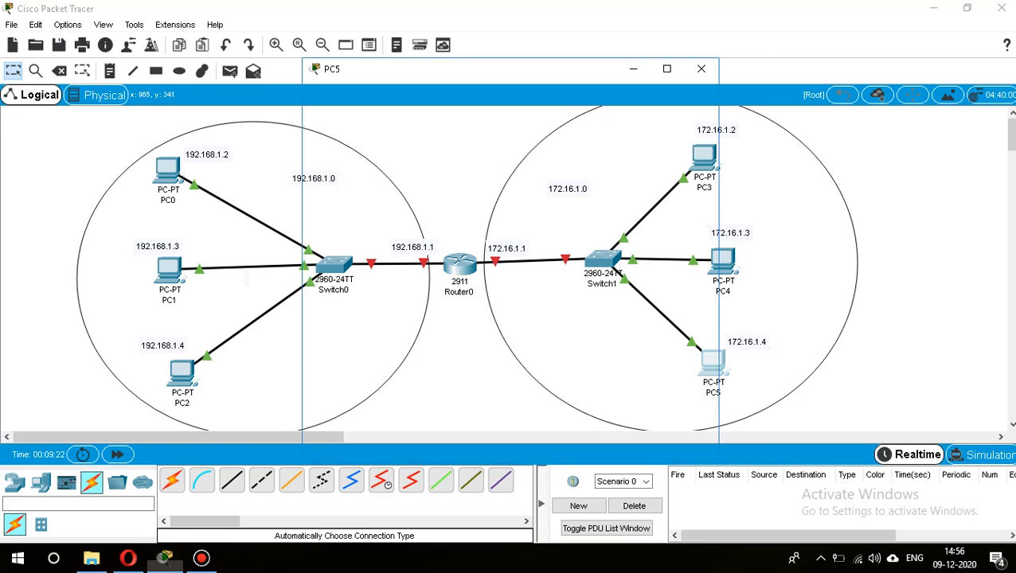
{"action": "left_click", "coordinate": [422, 97]}
{"action": "left_click", "coordinate": [363, 156]}
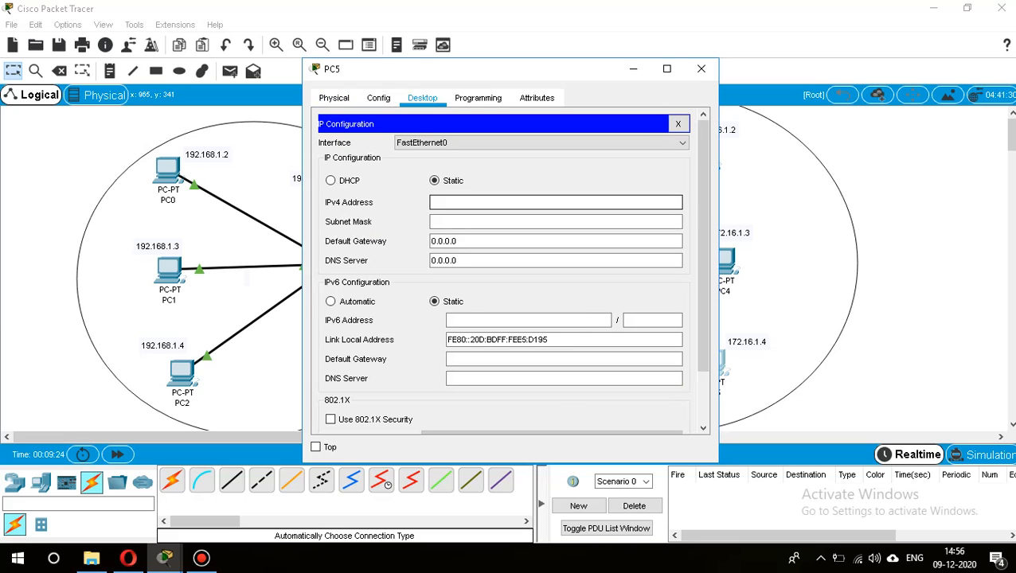
{"action": "type", "text": "172.16.1.24"}
{"action": "key", "text": "Tab"}
{"action": "key", "text": "Tab"}
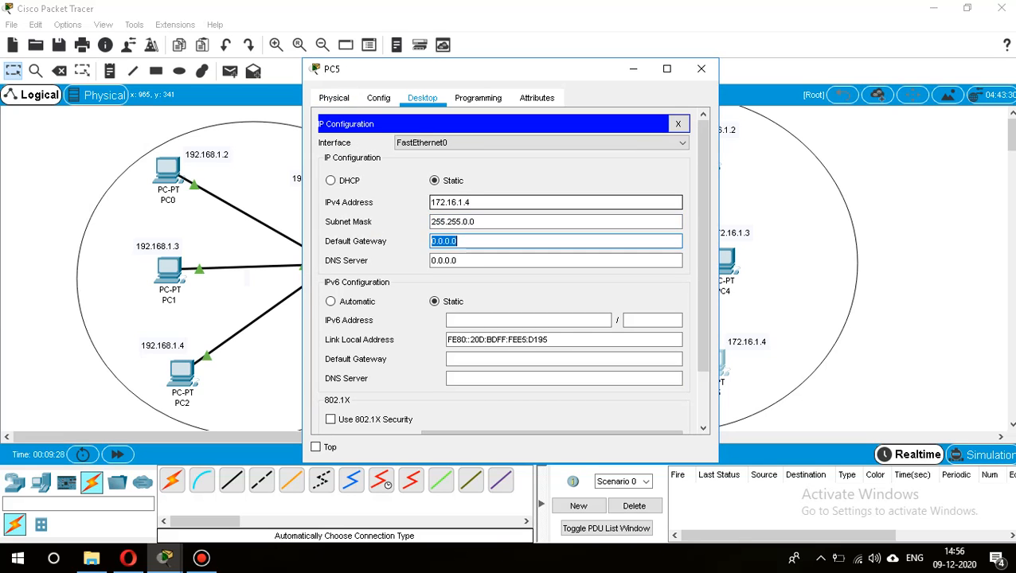
{"action": "type", "text": "172.16.1.2"}
{"action": "key", "text": "BackSpace"}
{"action": "type", "text": "1"}
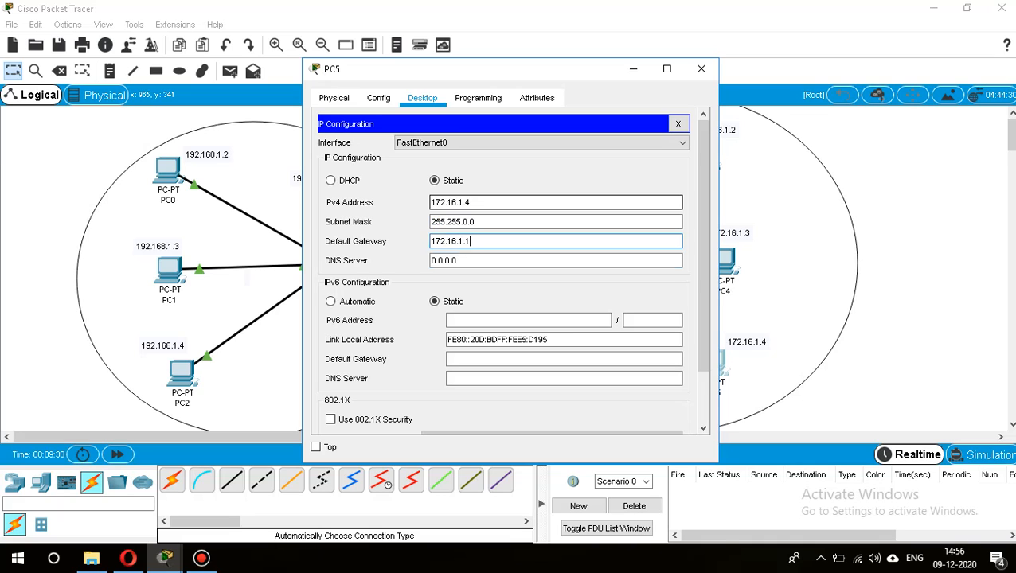
{"action": "key", "text": "Tab"}
{"action": "left_click", "coordinate": [701, 68]}
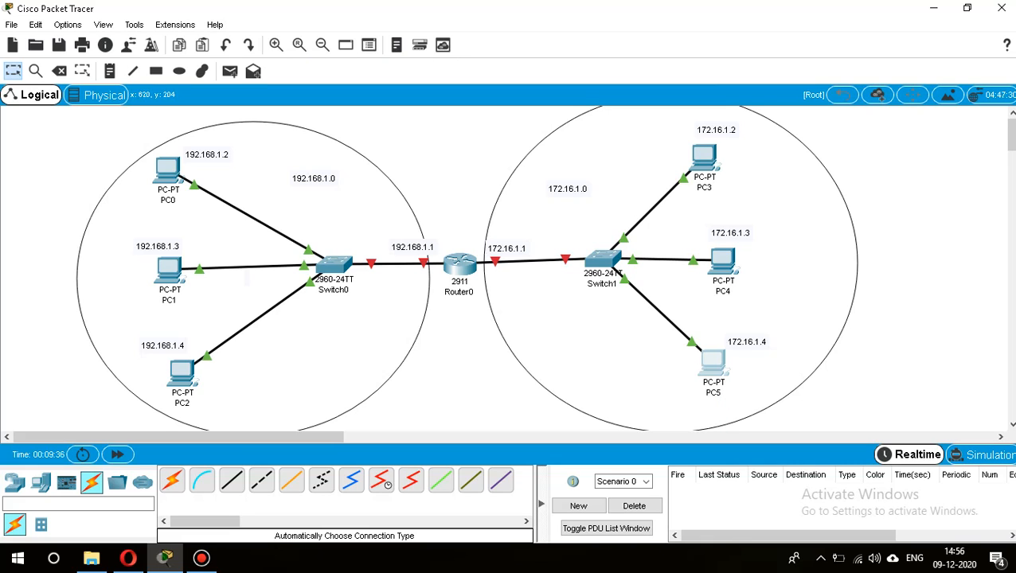
Copy the address text 192.168.1.2 from the note beside PC0 and leave note editing.
{"action": "left_click", "coordinate": [167, 169]}
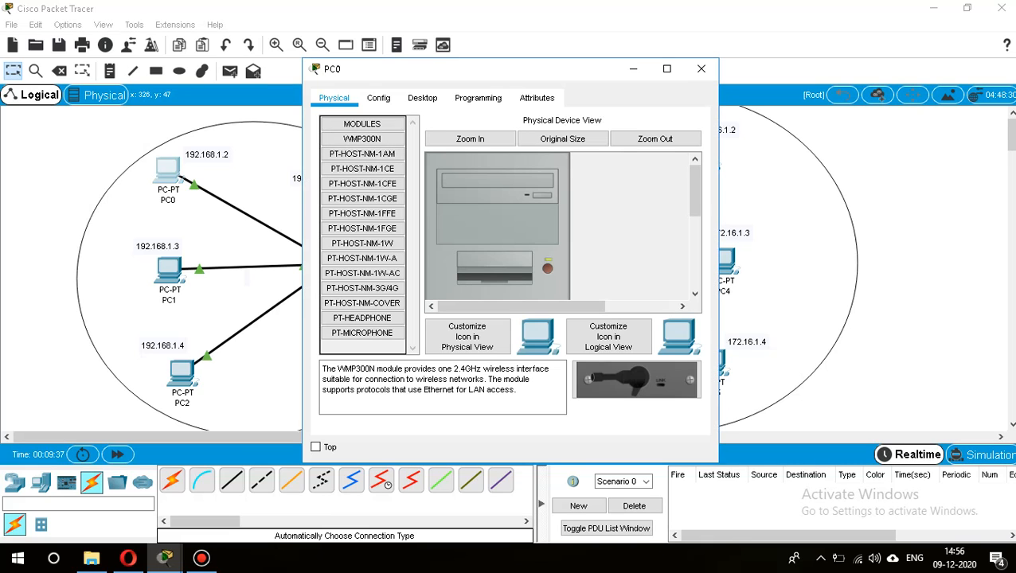
{"action": "left_click", "coordinate": [701, 69]}
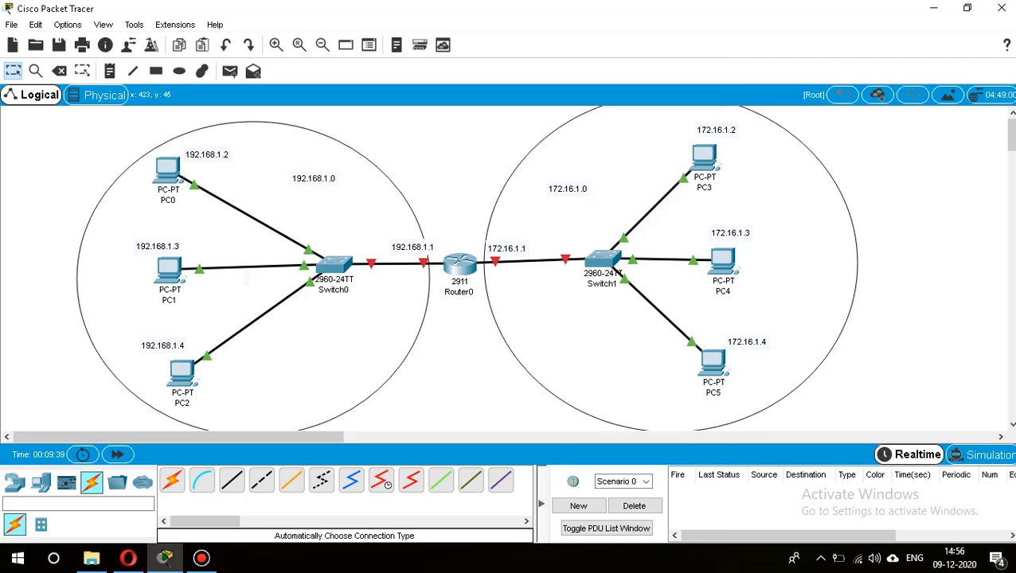
{"action": "left_click", "coordinate": [227, 154]}
{"action": "left_click_drag", "start_coordinate": [227, 154], "coordinate": [117, 137]}
{"action": "key", "text": "ctrl+c"}
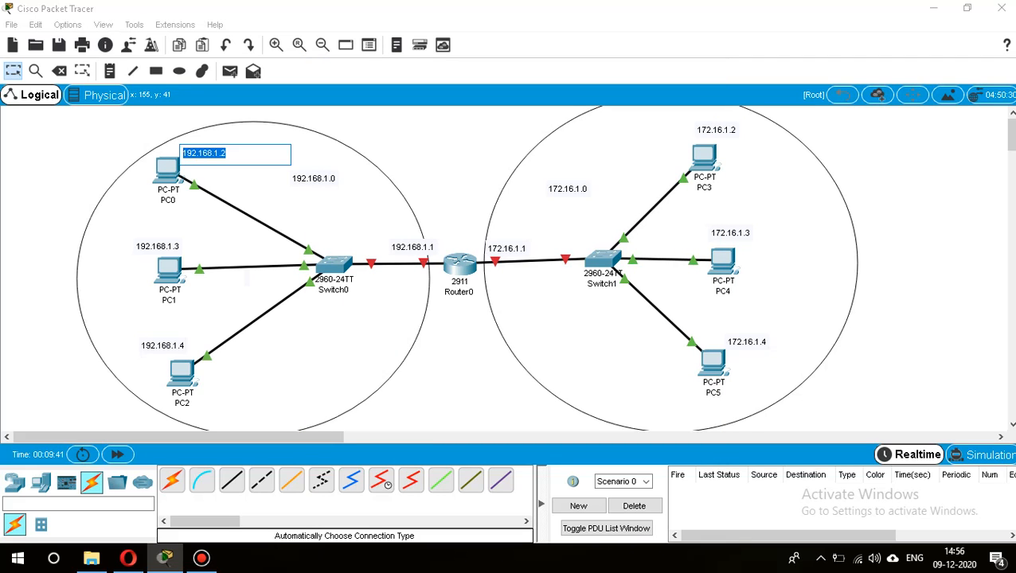
{"action": "left_click", "coordinate": [117, 137]}
Give PC0 the copied static IPv4 address 192.168.1.2 with subnet mask 255.255.255.0.
{"action": "left_click", "coordinate": [174, 170]}
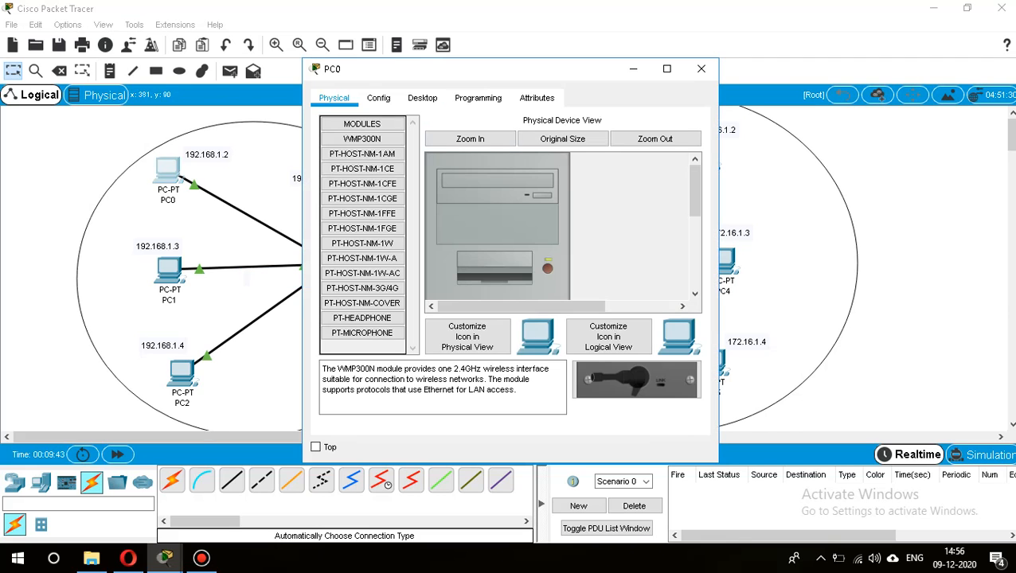
{"action": "left_click", "coordinate": [422, 98]}
{"action": "left_click", "coordinate": [363, 146]}
{"action": "left_click", "coordinate": [486, 202]}
{"action": "key", "text": "ctrl+v"}
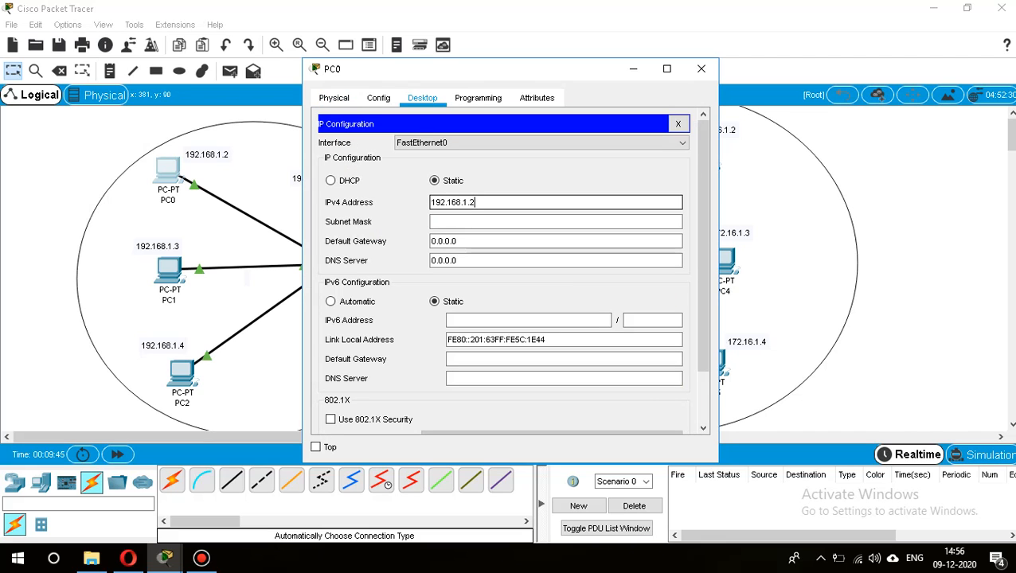
{"action": "type", "text": "q"}
{"action": "key", "text": "Tab"}
{"action": "key", "text": "Tab"}
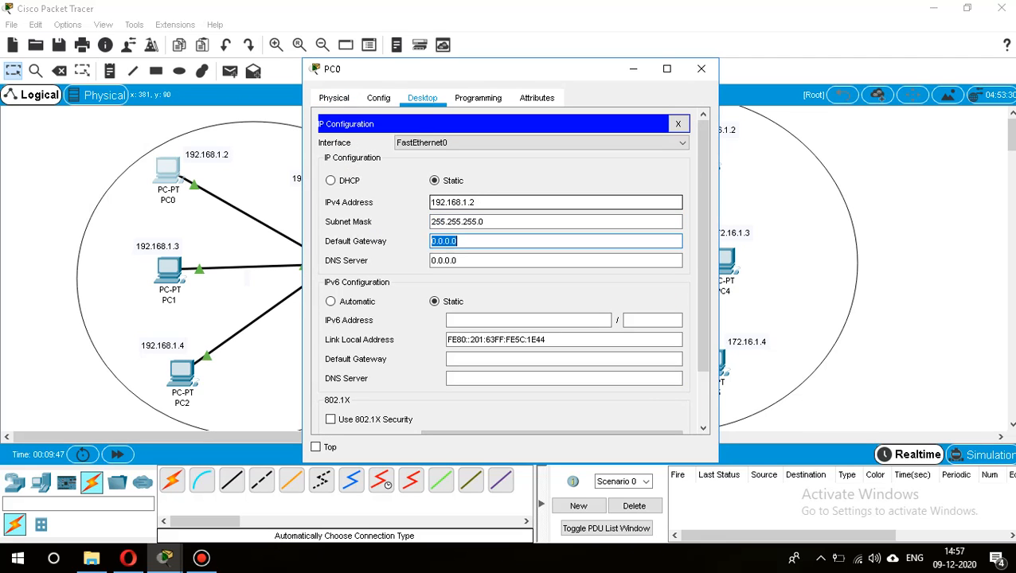
Set PC0's default gateway to 192.168.1.1 and close its window.
{"action": "key", "text": "ctrl+v"}
{"action": "key", "text": "BackSpace"}
{"action": "key", "text": "BackSpace"}
{"action": "key", "text": "BackSpace"}
{"action": "type", "text": "1.1"}
{"action": "key", "text": "Tab"}
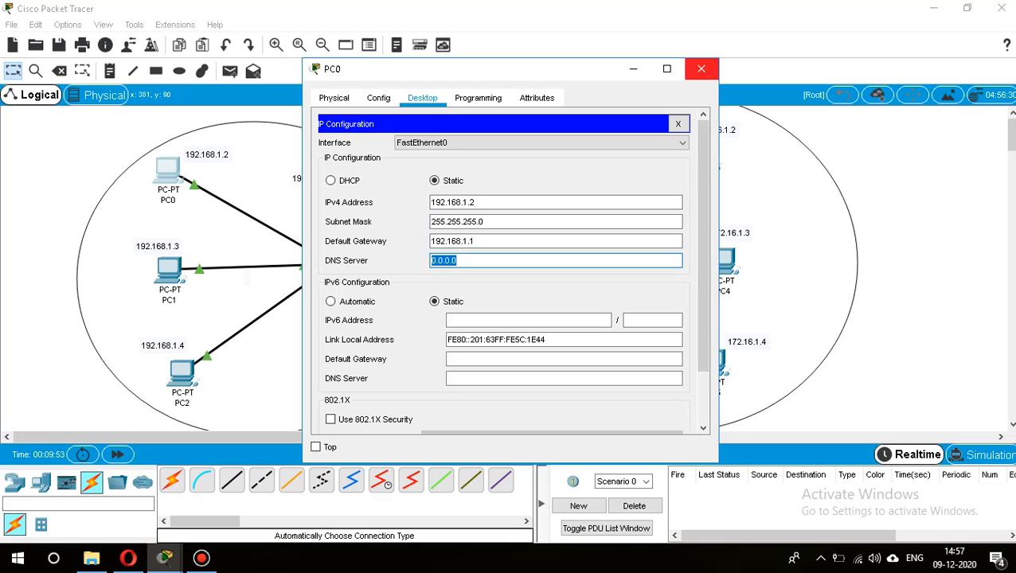
{"action": "left_click", "coordinate": [701, 69]}
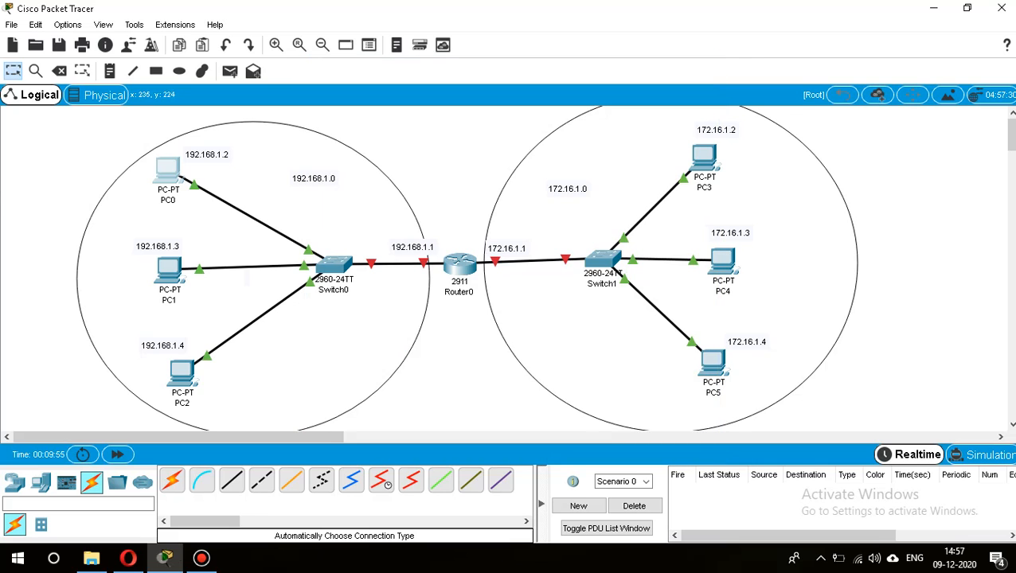
Give PC1 the static IPv4 address 192.168.1.3 with subnet mask 255.255.255.0.
{"action": "left_click", "coordinate": [168, 270]}
{"action": "left_click", "coordinate": [422, 97]}
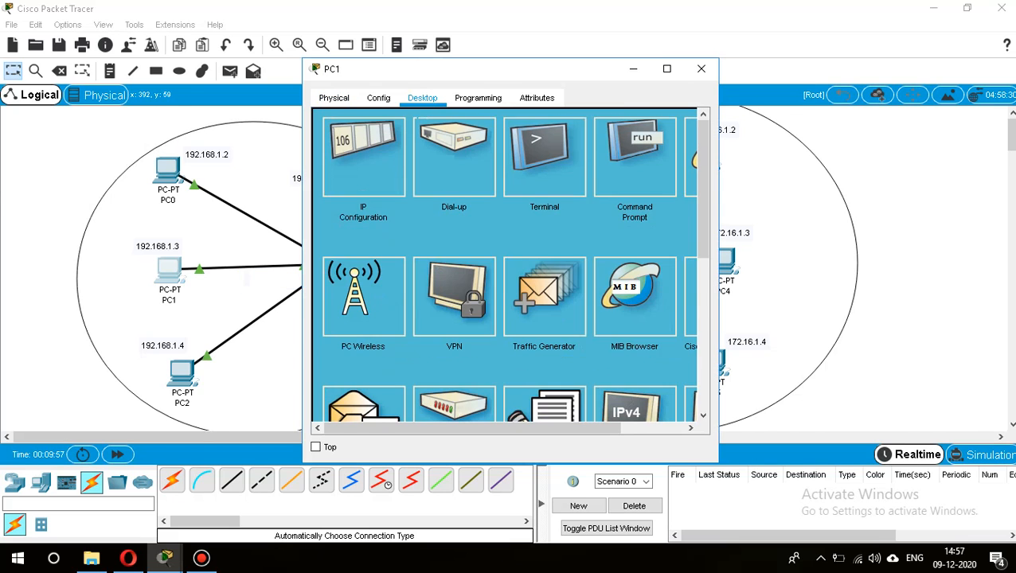
{"action": "left_click", "coordinate": [364, 158]}
{"action": "left_click", "coordinate": [555, 202]}
{"action": "key", "text": "ctrl+v"}
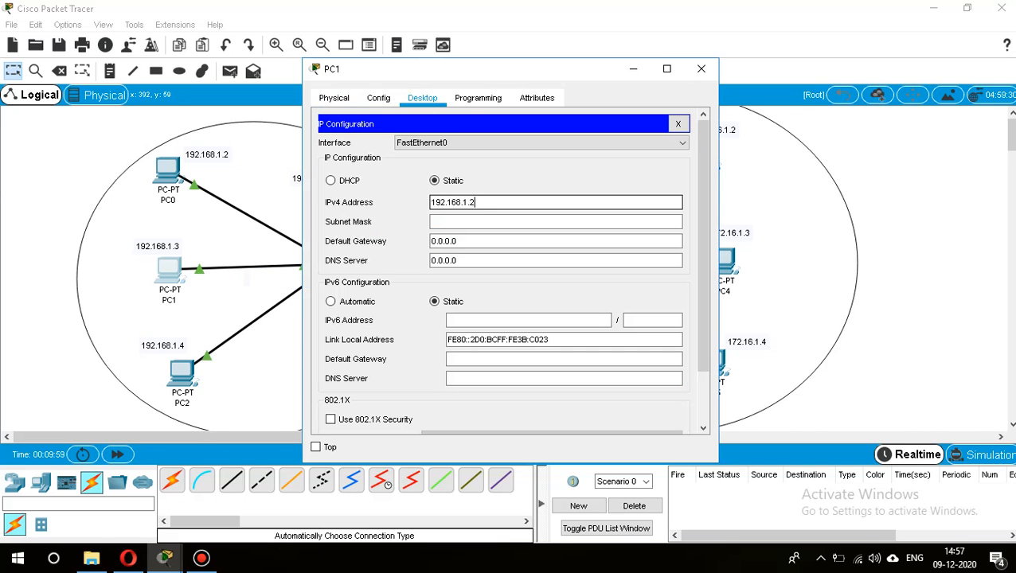
{"action": "key", "text": "BackSpace"}
{"action": "type", "text": "3"}
{"action": "key", "text": "Tab"}
{"action": "key", "text": "Tab"}
Set PC1's default gateway to 192.168.1.1 and close its window.
{"action": "key", "text": "ctrl+v"}
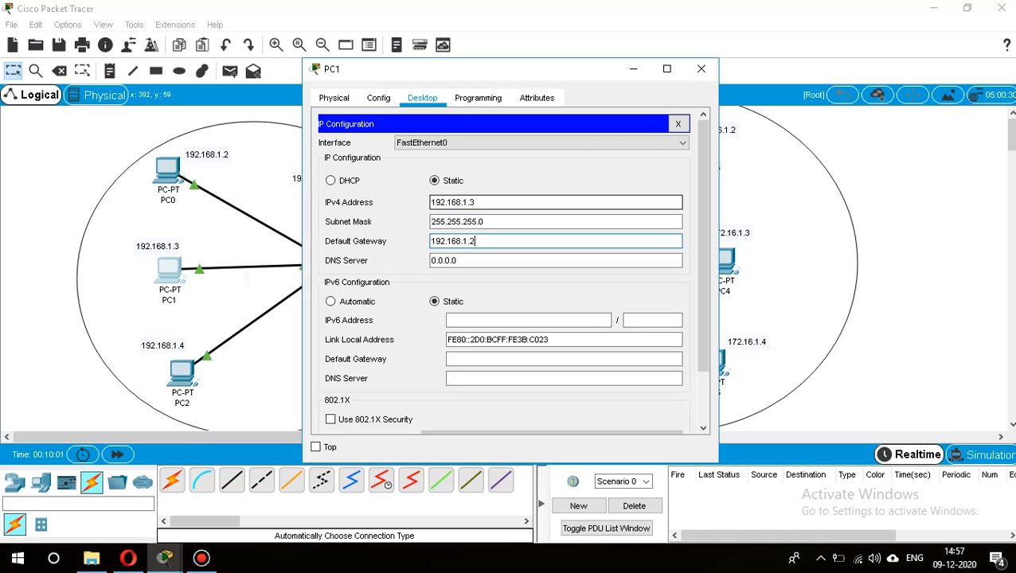
{"action": "key", "text": "BackSpace"}
{"action": "type", "text": "1"}
{"action": "key", "text": "Tab"}
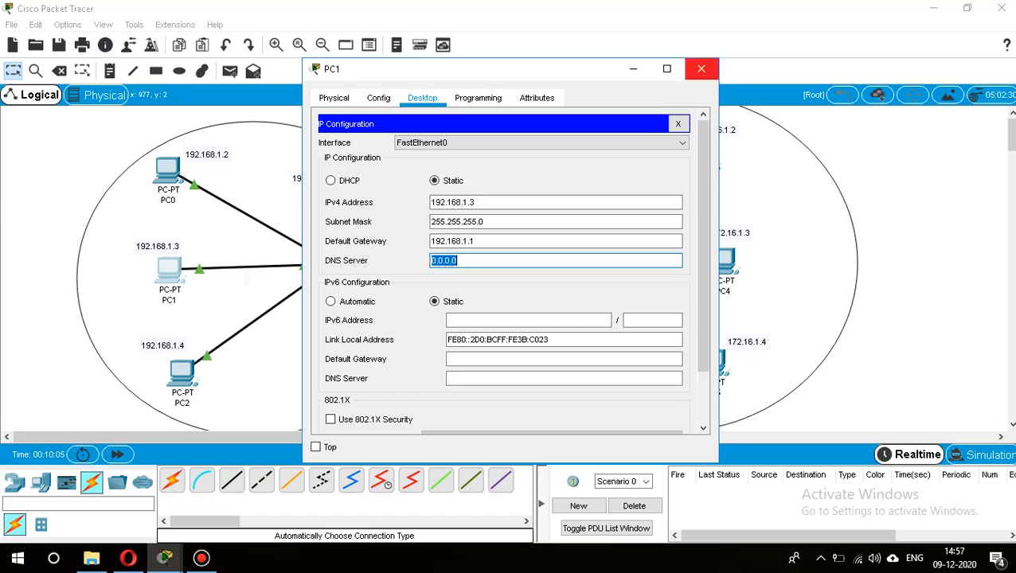
{"action": "left_click", "coordinate": [701, 69]}
Give PC2 the static IPv4 address 192.168.1.4, subnet mask 255.255.255.0 and default gateway 192.168.1.1, and close its window.
{"action": "left_click", "coordinate": [182, 372]}
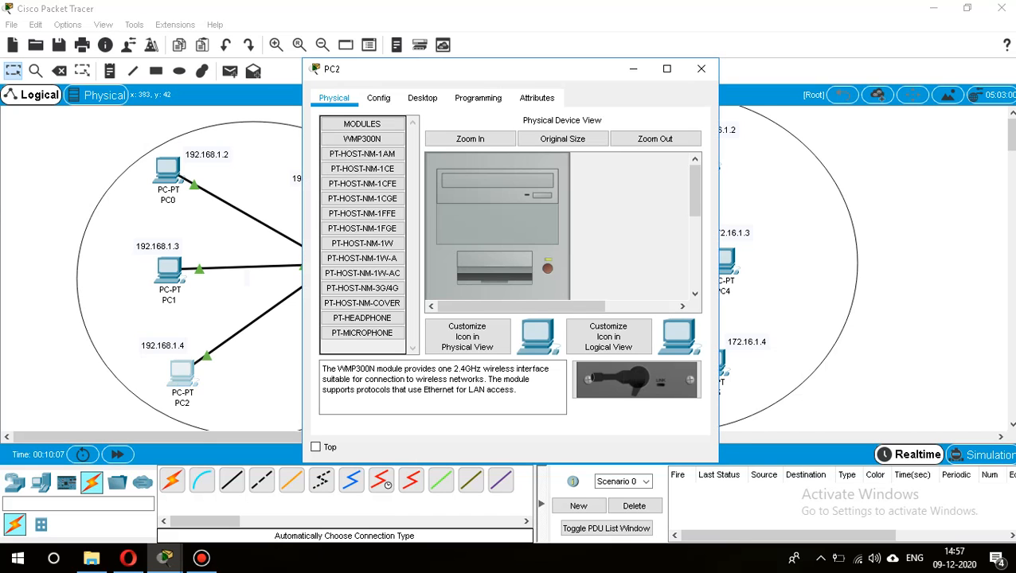
{"action": "left_click", "coordinate": [422, 98]}
{"action": "left_click", "coordinate": [351, 156]}
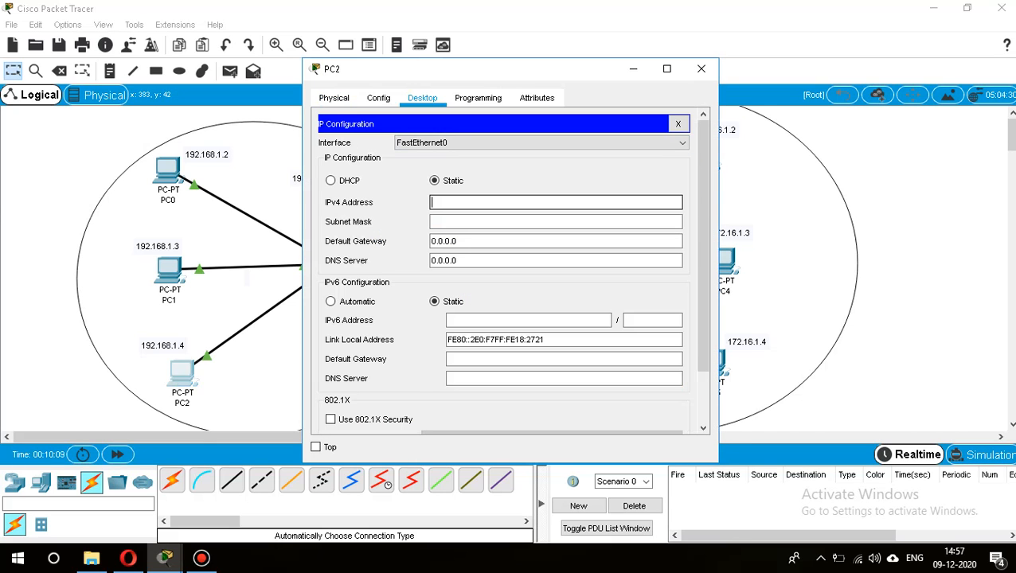
{"action": "type", "text": "192.168.1.2"}
{"action": "key", "text": "BackSpace"}
{"action": "type", "text": "4"}
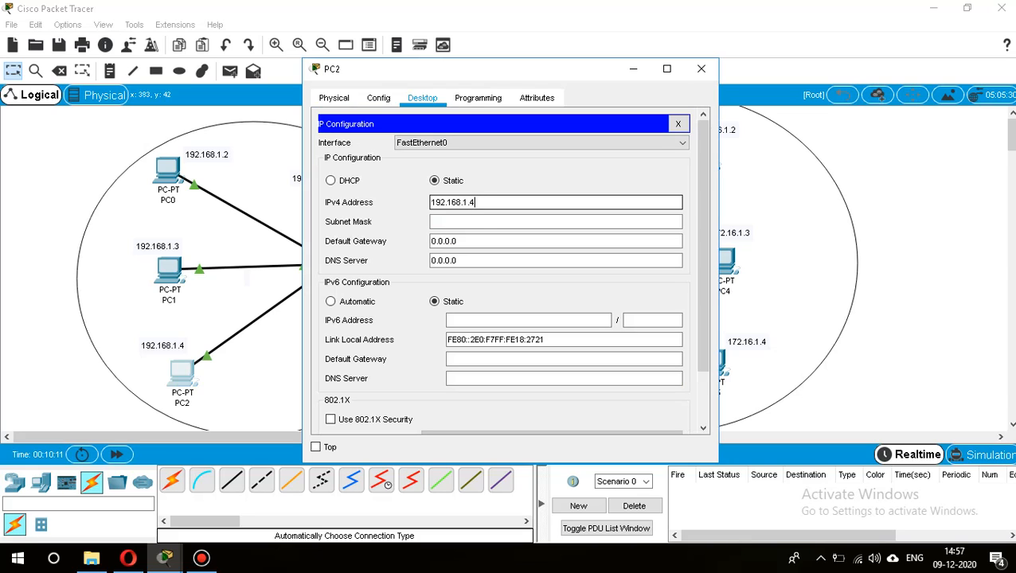
{"action": "key", "text": "Tab"}
{"action": "key", "text": "Tab"}
{"action": "type", "text": "192.168.1.1"}
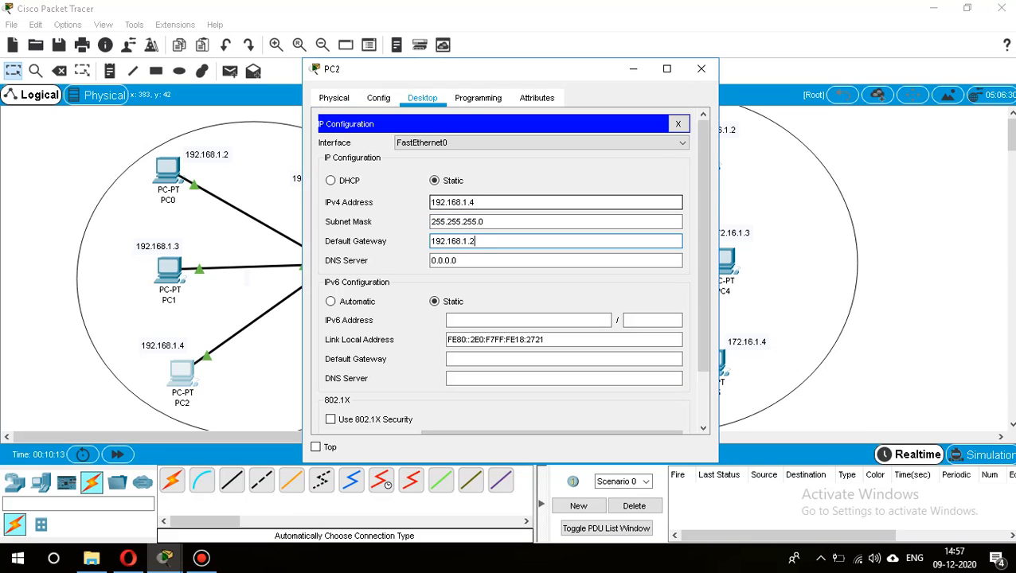
{"action": "key", "text": "Tab"}
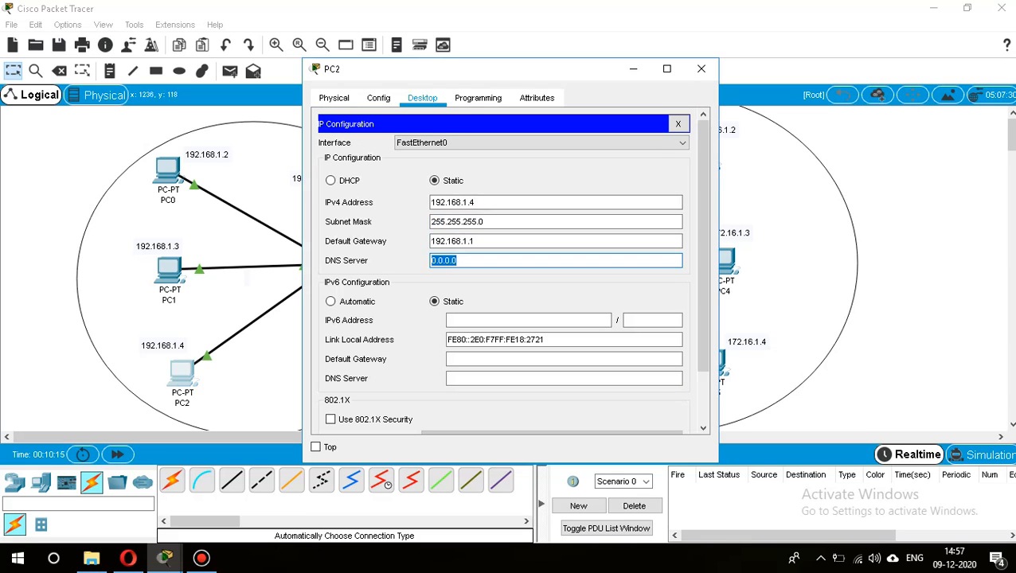
{"action": "left_click", "coordinate": [701, 68]}
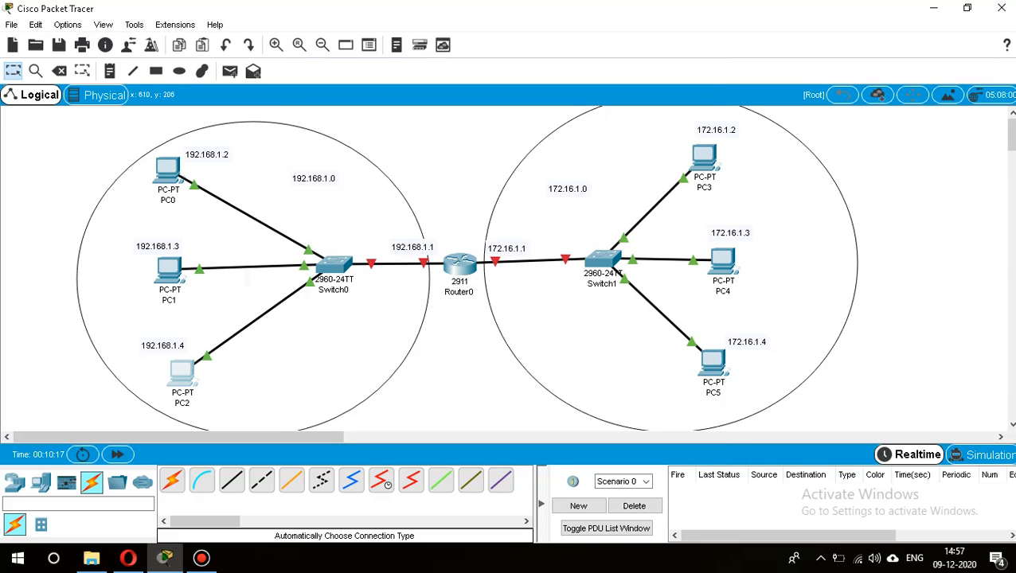
{"action": "left_click", "coordinate": [459, 266]}
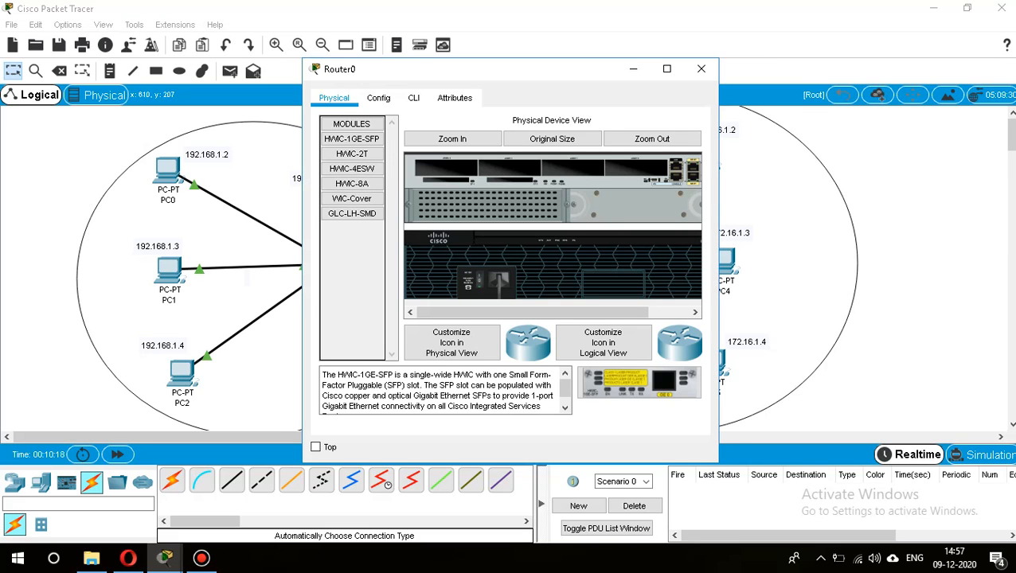
{"action": "left_click", "coordinate": [701, 68]}
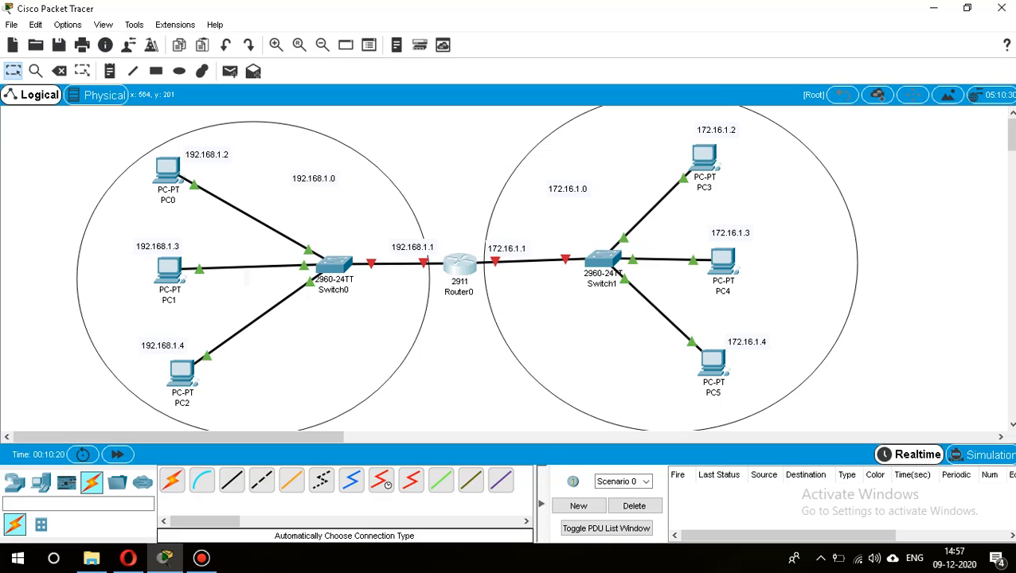
{"action": "left_click", "coordinate": [453, 268]}
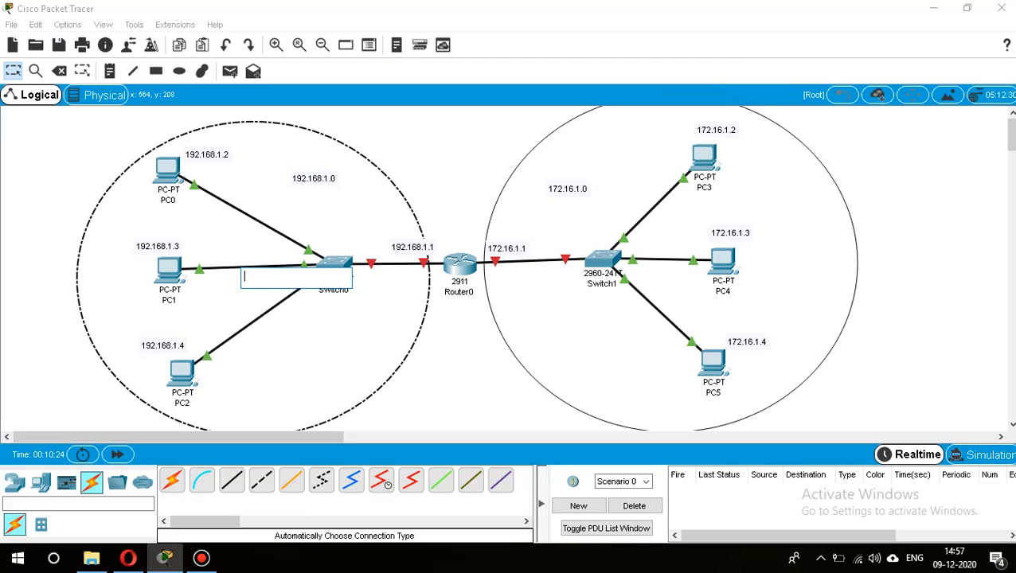
{"action": "left_click", "coordinate": [456, 286]}
{"action": "left_click", "coordinate": [456, 274]}
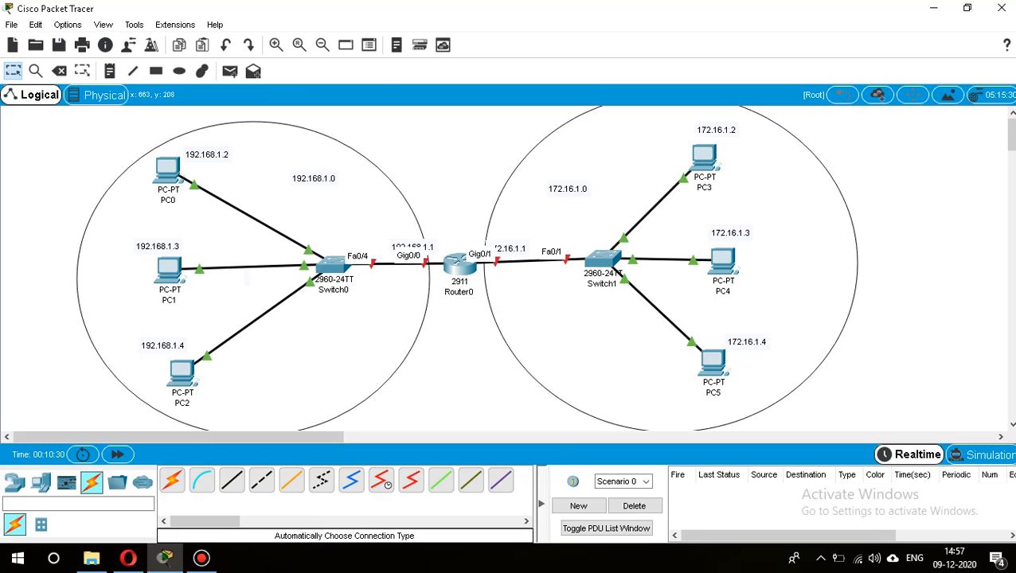
Assign 192.168.1.1 with mask 255.255.255.0 to Router0's GigabitEthernet0/0, turn the port on and close the router window.
{"action": "left_click", "coordinate": [458, 265]}
{"action": "left_click", "coordinate": [379, 98]}
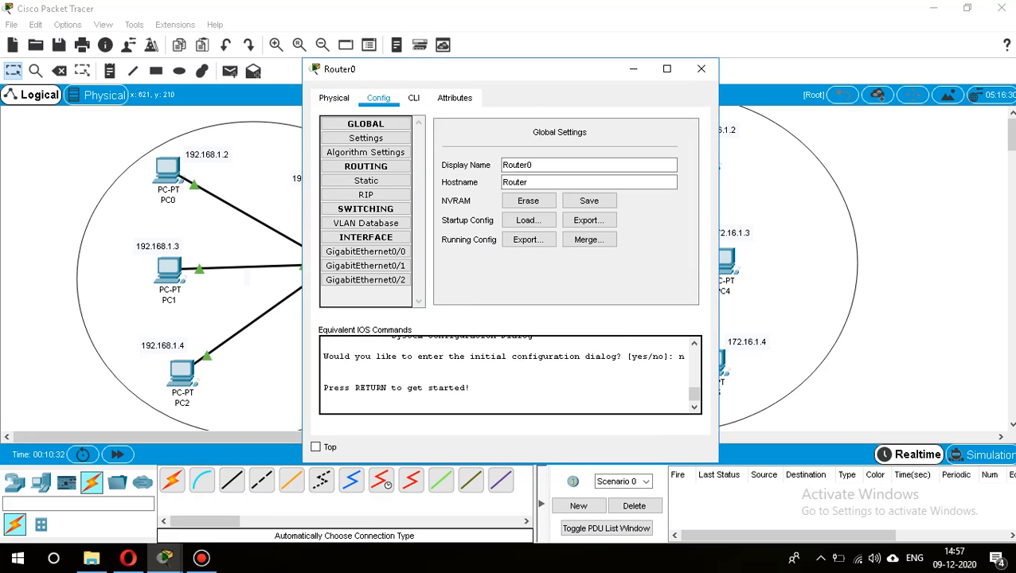
{"action": "left_click", "coordinate": [367, 266]}
{"action": "left_click", "coordinate": [367, 252]}
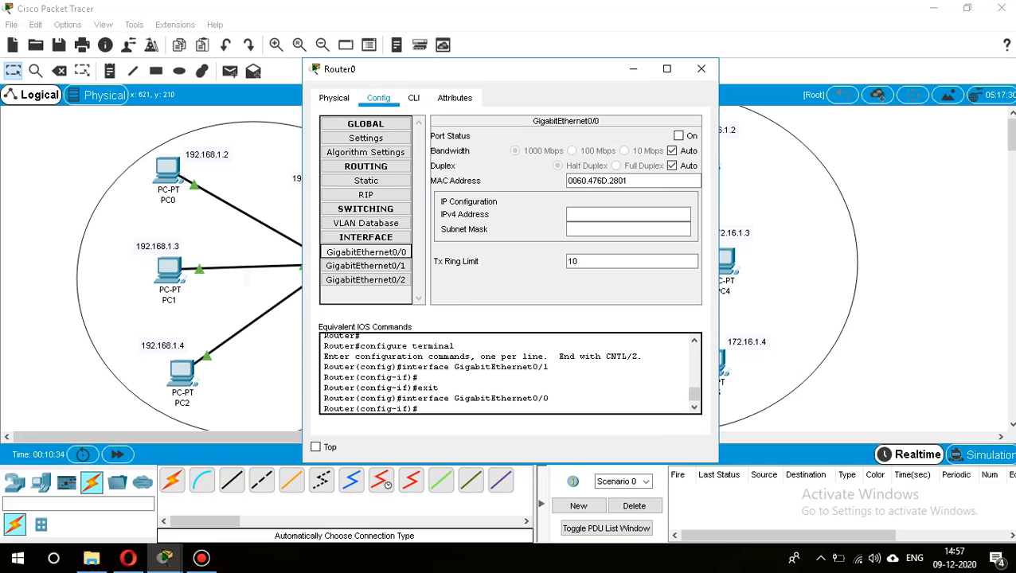
{"action": "left_click", "coordinate": [628, 215]}
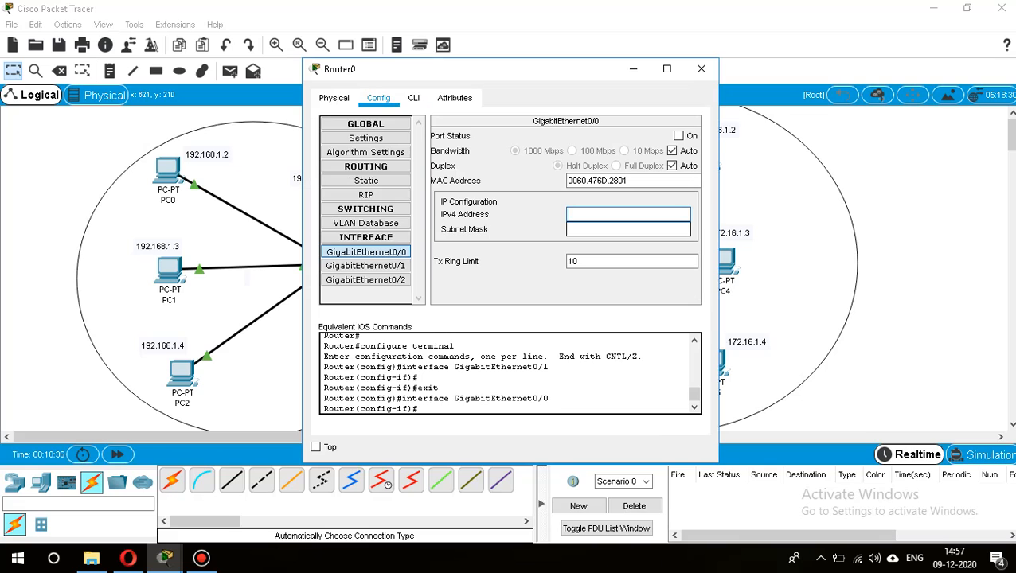
{"action": "type", "text": "192.168.1.1"}
{"action": "key", "text": "Tab"}
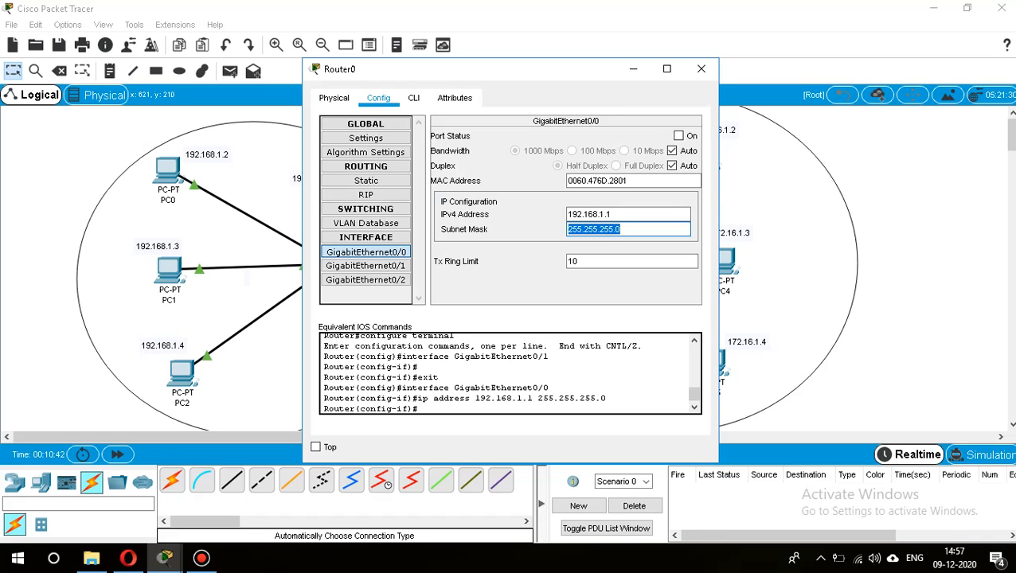
{"action": "left_click", "coordinate": [672, 151]}
{"action": "left_click", "coordinate": [672, 150]}
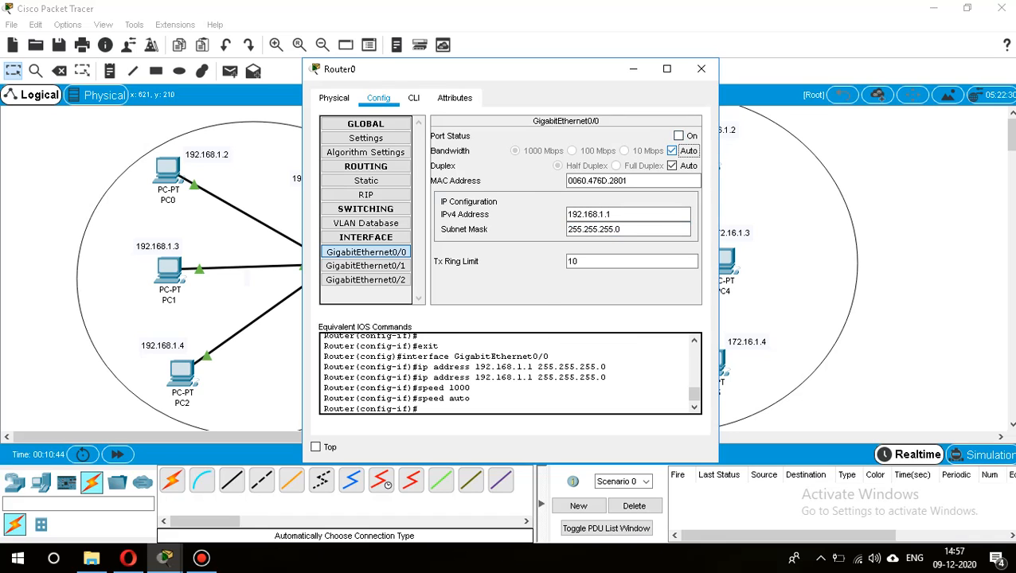
{"action": "left_click", "coordinate": [678, 137]}
{"action": "left_click", "coordinate": [701, 69]}
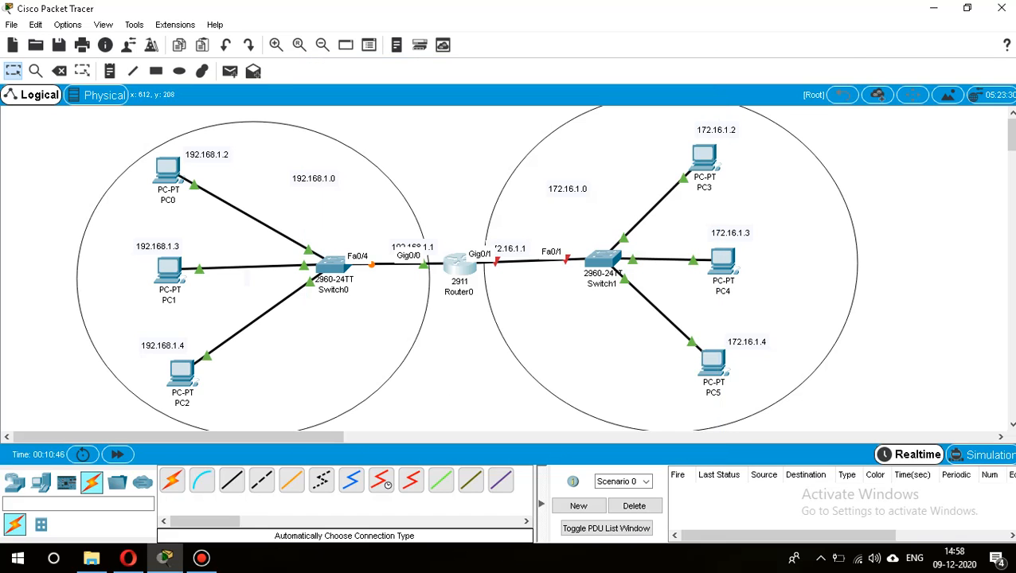
Assign 172.16.1.1 with mask 255.255.0.0 to Router0's GigabitEthernet0/1, turn the port on and close the router window.
{"action": "left_click", "coordinate": [476, 255]}
{"action": "left_click", "coordinate": [366, 266]}
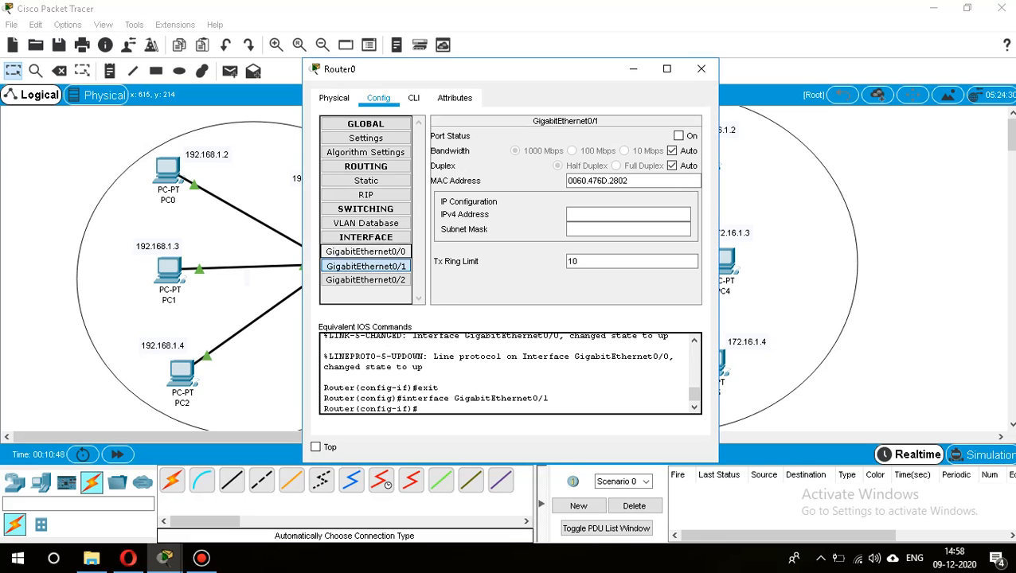
{"action": "left_click", "coordinate": [628, 214]}
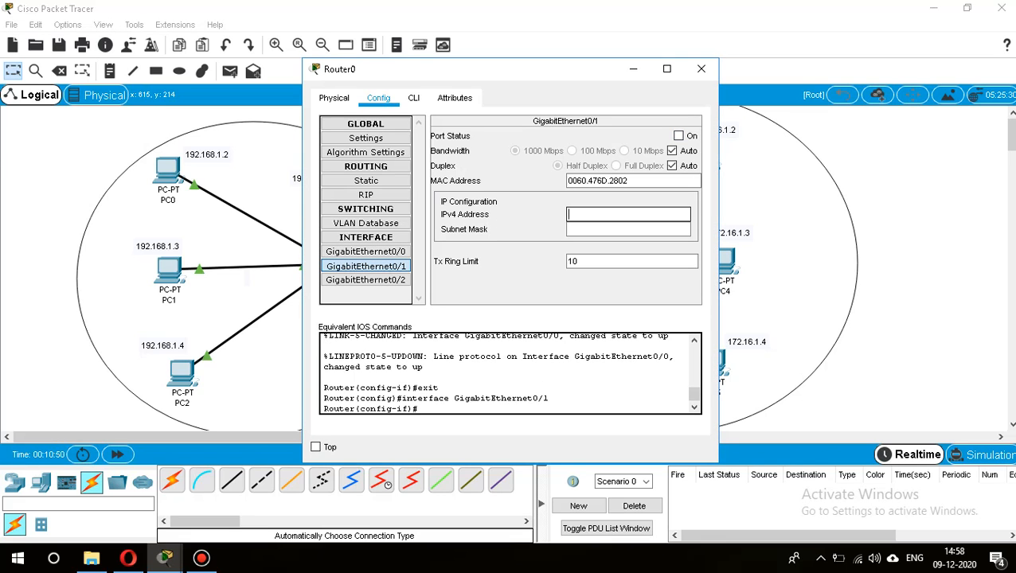
{"action": "type", "text": "172.16.1.1"}
{"action": "key", "text": "Tab"}
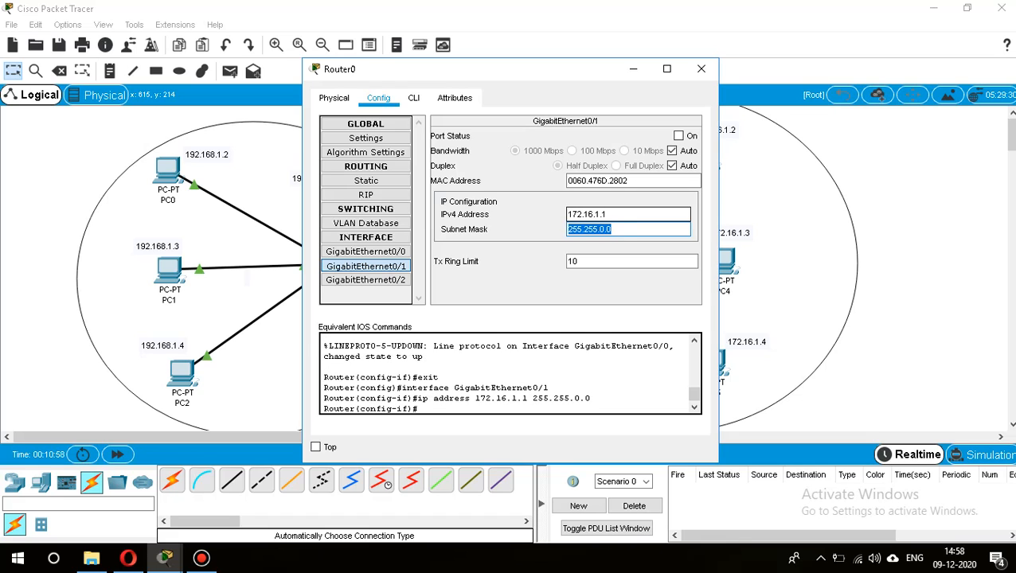
{"action": "key", "text": "Tab"}
{"action": "left_click", "coordinate": [679, 137]}
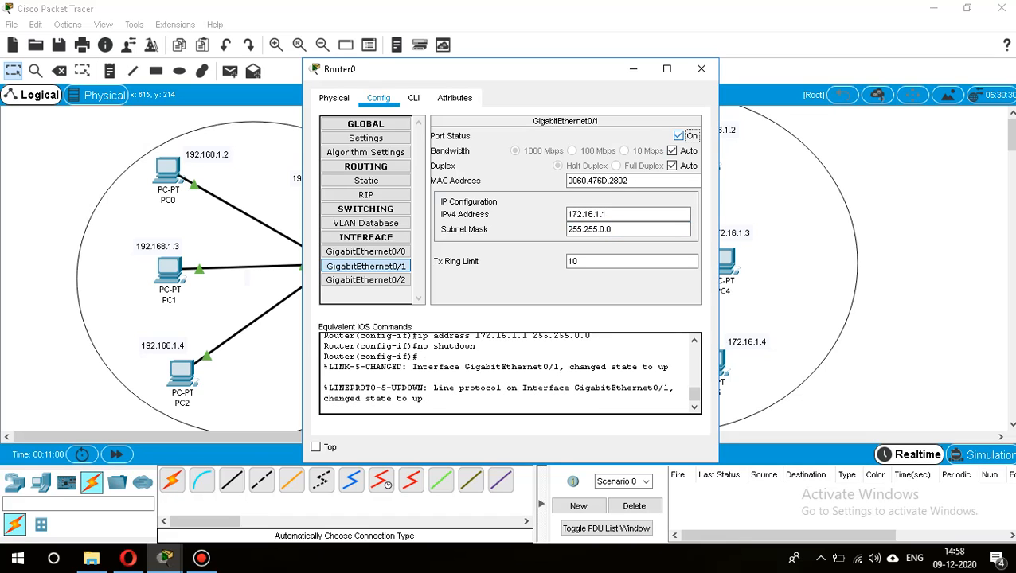
{"action": "left_click", "coordinate": [701, 68]}
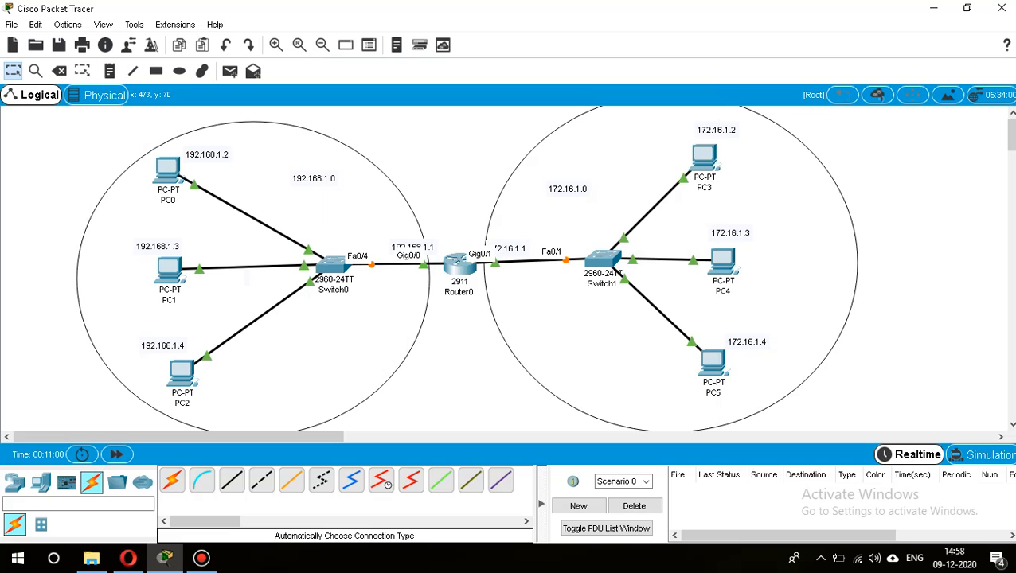
Delete PC3 from the 172.16.1.0 network.
{"action": "mouse_move", "coordinate": [707, 152]}
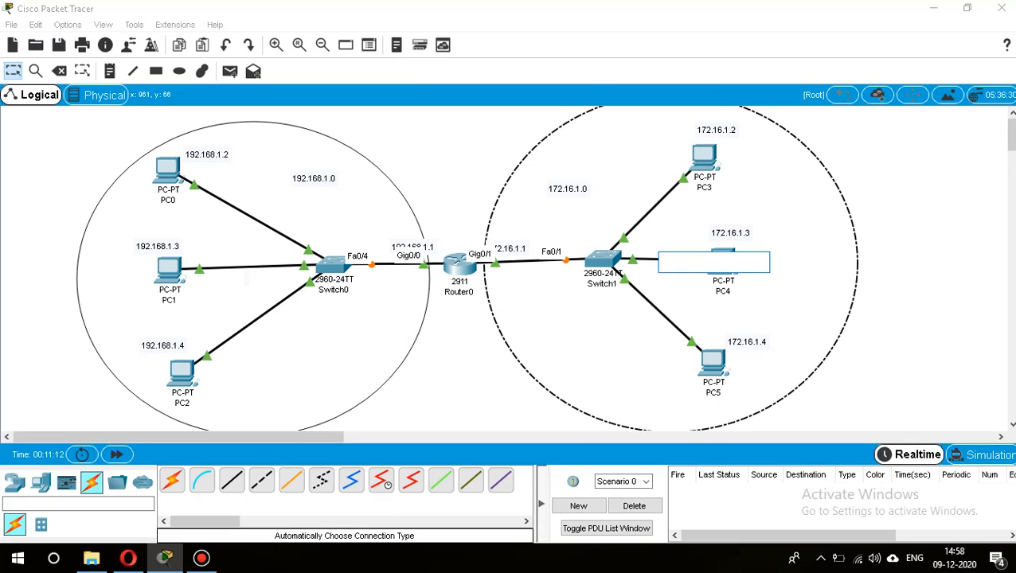
{"action": "left_click", "coordinate": [704, 156]}
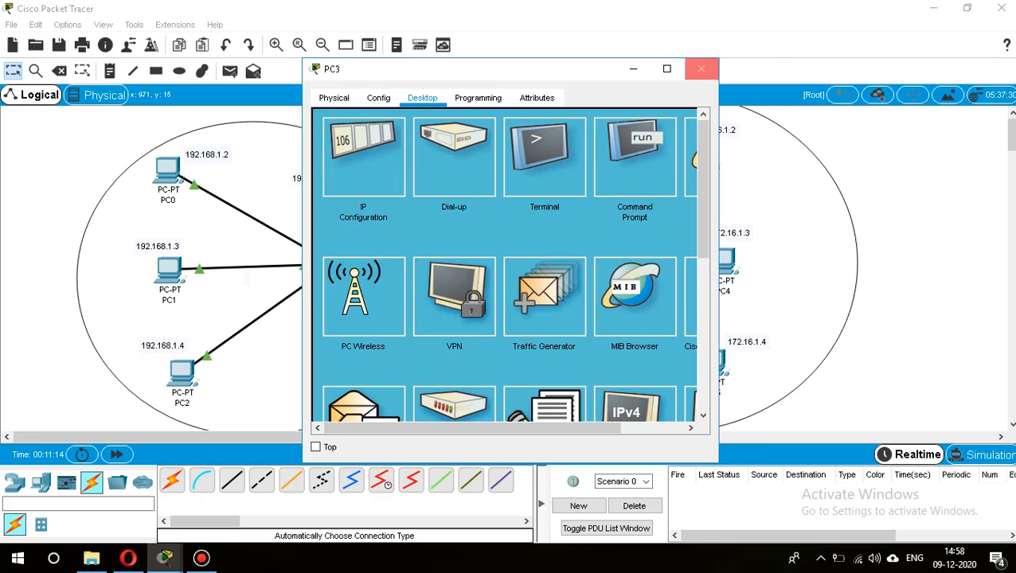
{"action": "left_click", "coordinate": [702, 68]}
{"action": "key", "text": "Delete"}
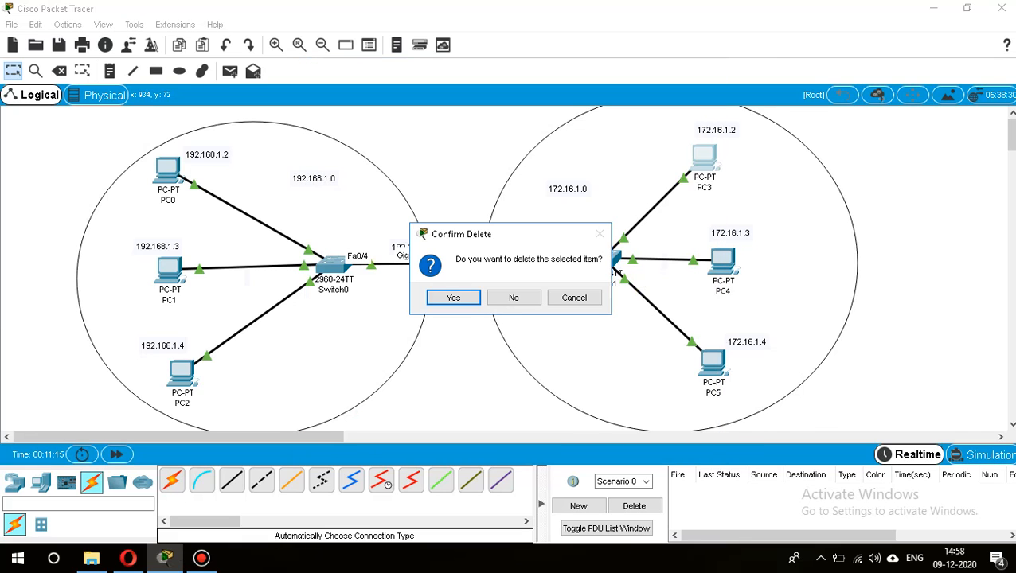
{"action": "left_click", "coordinate": [453, 296]}
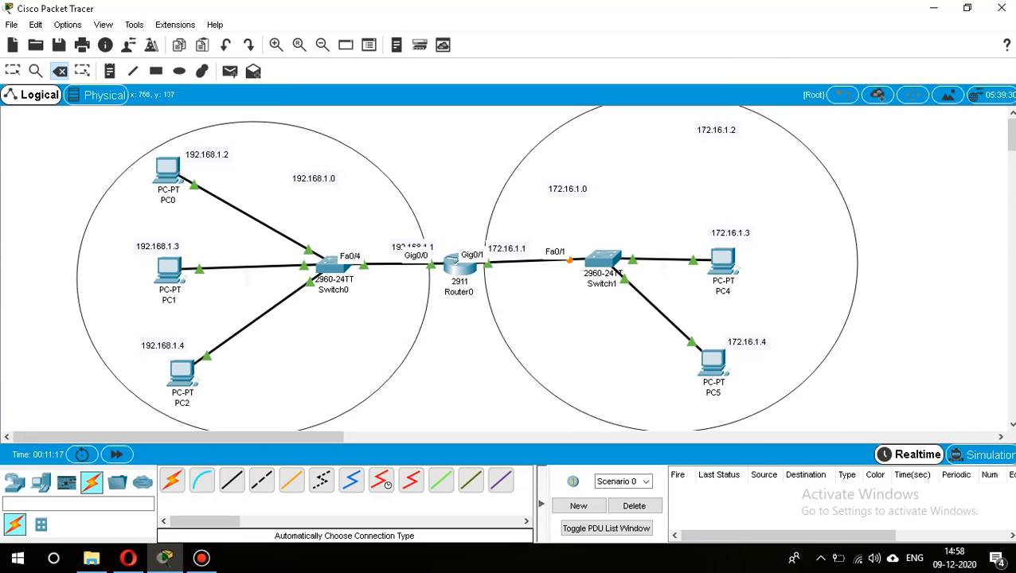
{"action": "key", "text": "Escape"}
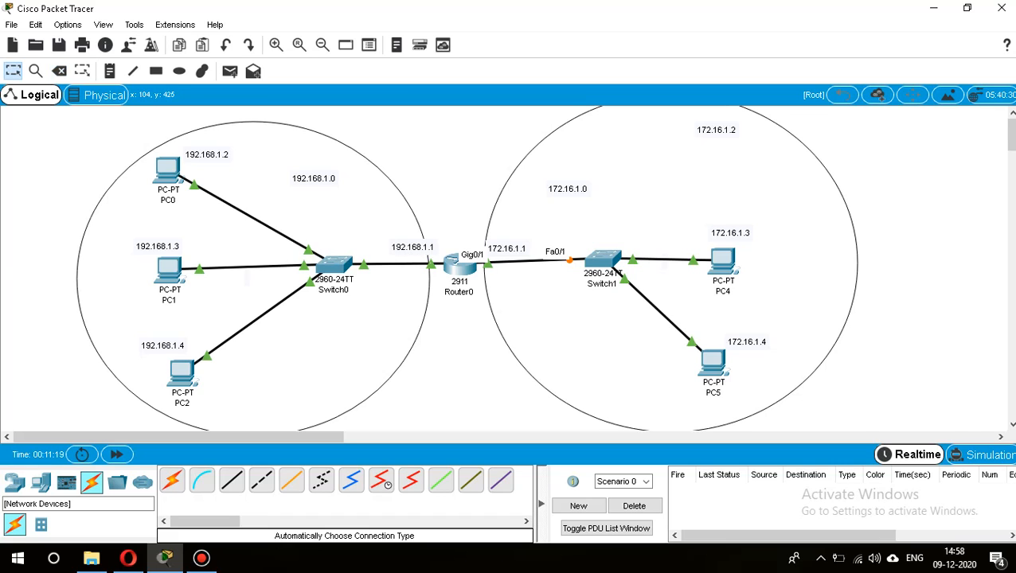
Place a server under the 172.16.1.2 label and connect it to Switch1 with an automatically chosen cable.
{"action": "left_click", "coordinate": [41, 483]}
{"action": "left_click", "coordinate": [231, 480]}
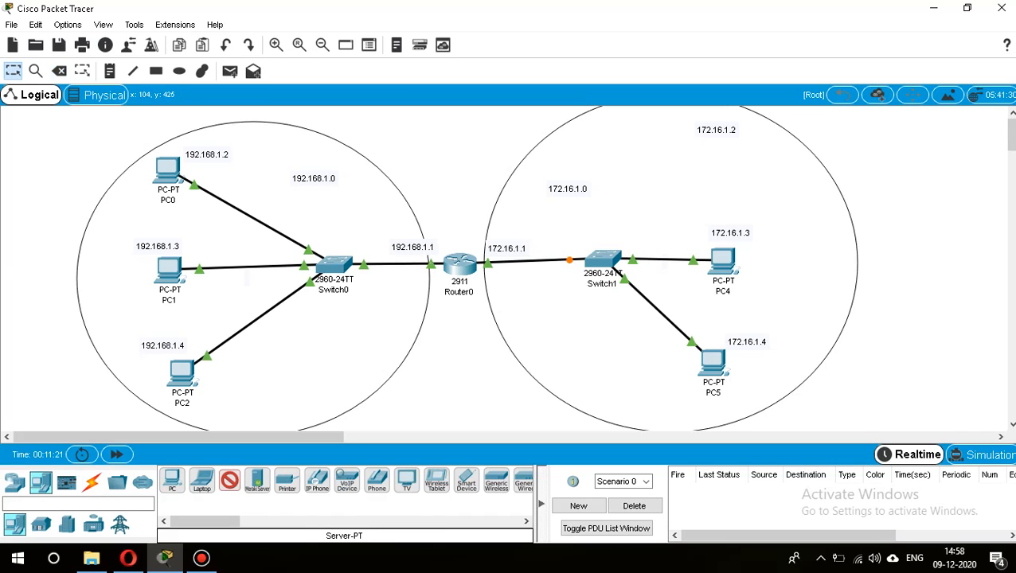
{"action": "left_click", "coordinate": [726, 153]}
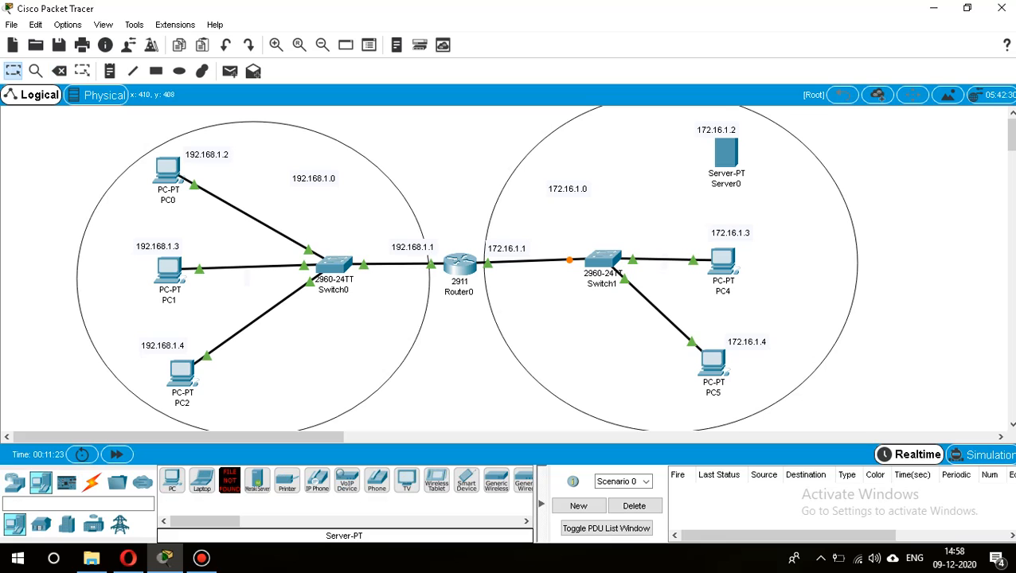
{"action": "left_click", "coordinate": [92, 483]}
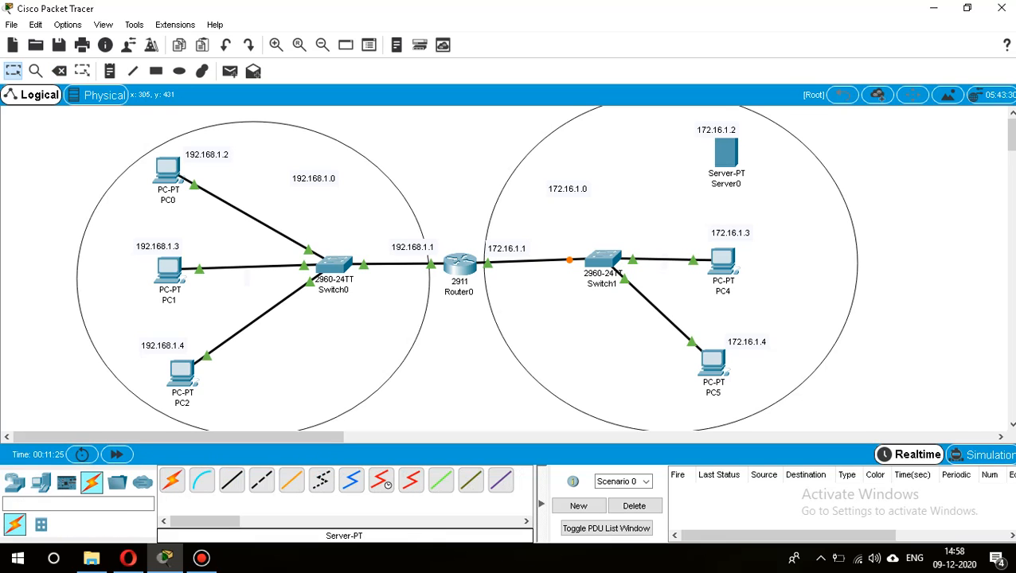
{"action": "left_click", "coordinate": [172, 480]}
{"action": "left_click", "coordinate": [602, 260]}
{"action": "left_click", "coordinate": [726, 154]}
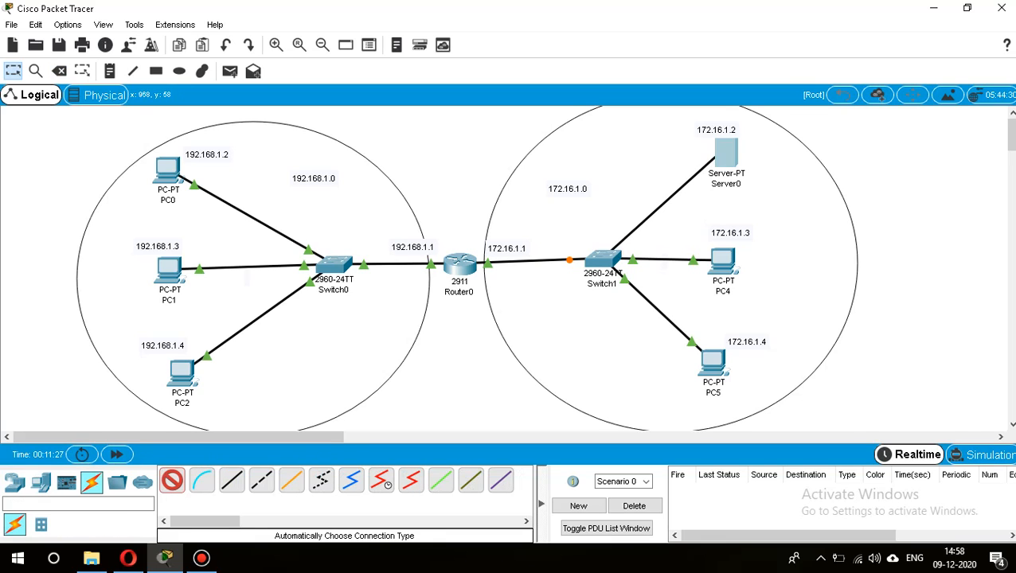
Give Server0 the static IPv4 address 172.16.1.2, subnet mask 255.255.0.0 and default gateway 172.16.1.1.
{"action": "left_click", "coordinate": [725, 153]}
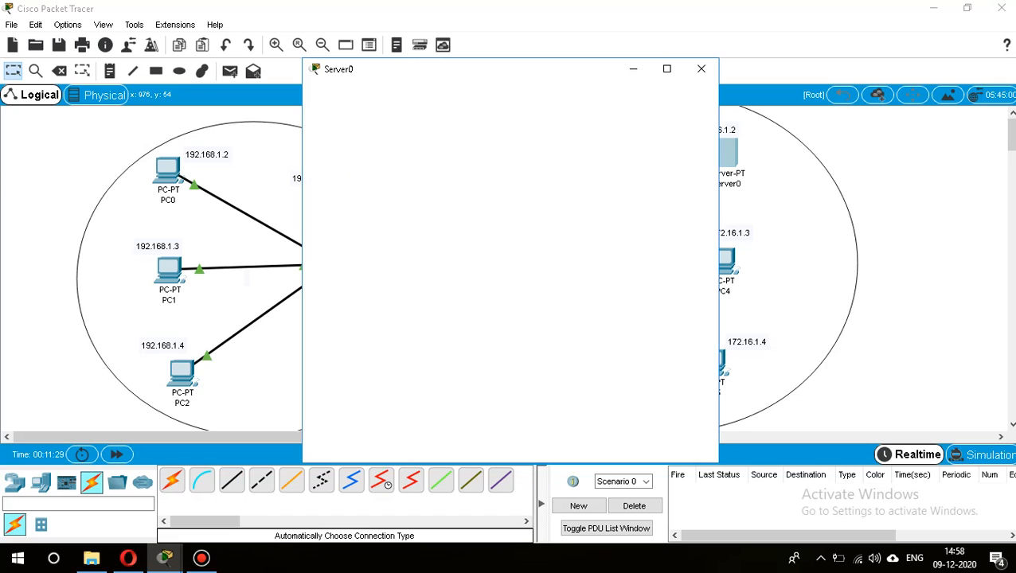
{"action": "left_click", "coordinate": [424, 97]}
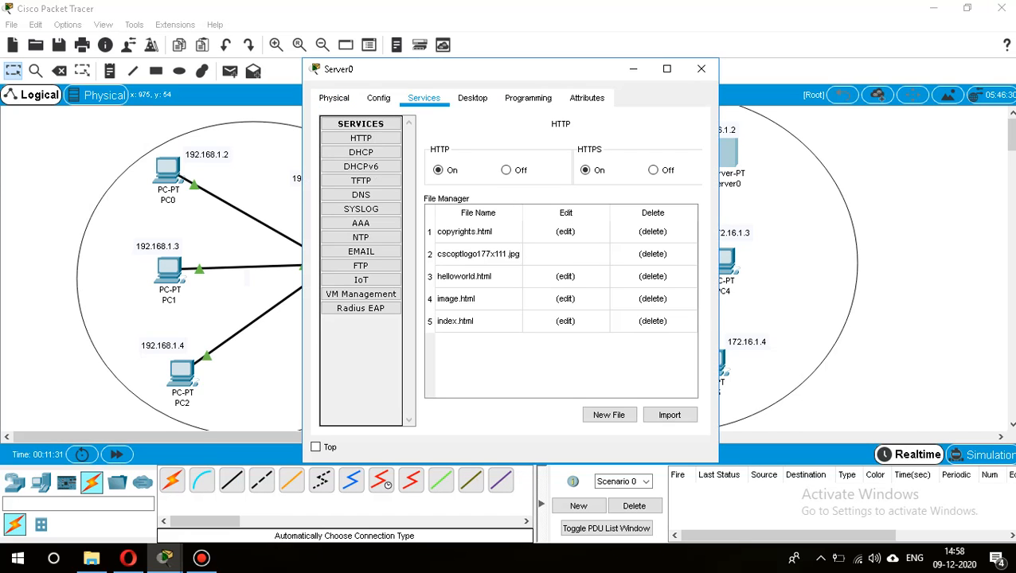
{"action": "left_click", "coordinate": [472, 97]}
{"action": "left_click", "coordinate": [364, 158]}
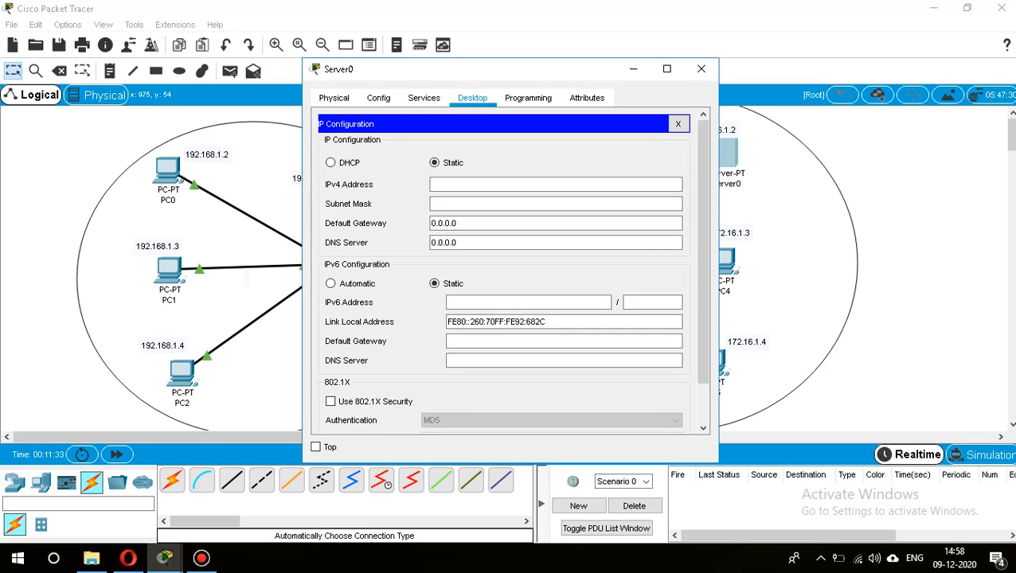
{"action": "left_click", "coordinate": [486, 184]}
{"action": "type", "text": "172"}
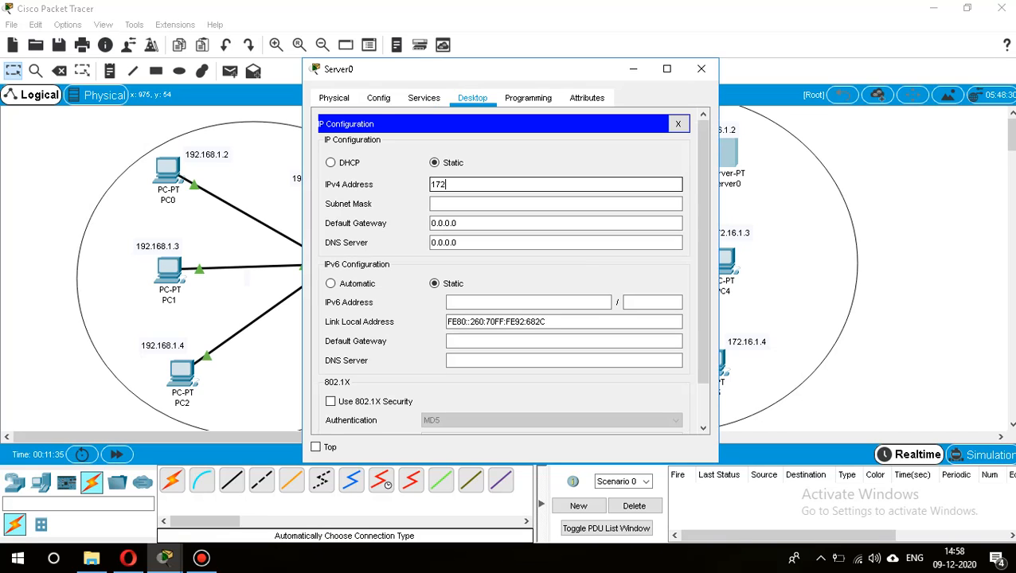
{"action": "type", "text": ".16.1.2"}
{"action": "key", "text": "Tab"}
{"action": "key", "text": "Tab"}
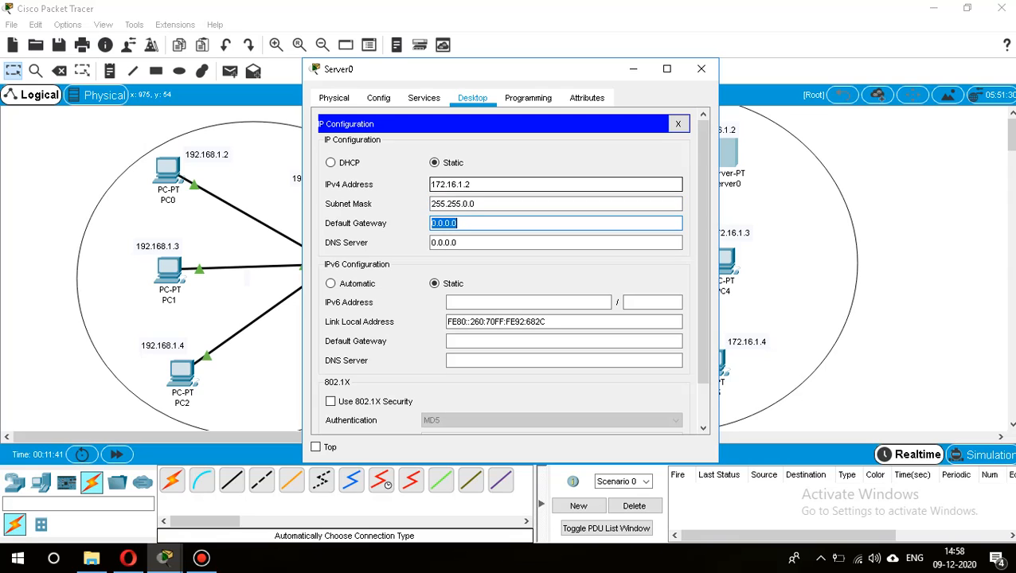
{"action": "type", "text": "172.16.1.1"}
{"action": "key", "text": "Tab"}
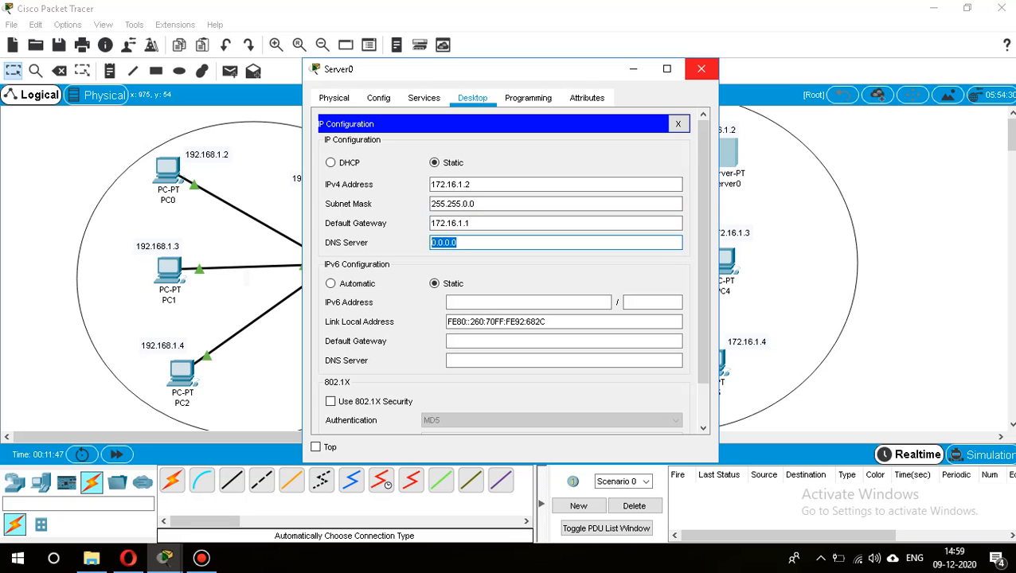
Remove the default user account from Server0's FTP service.
{"action": "left_click", "coordinate": [423, 97]}
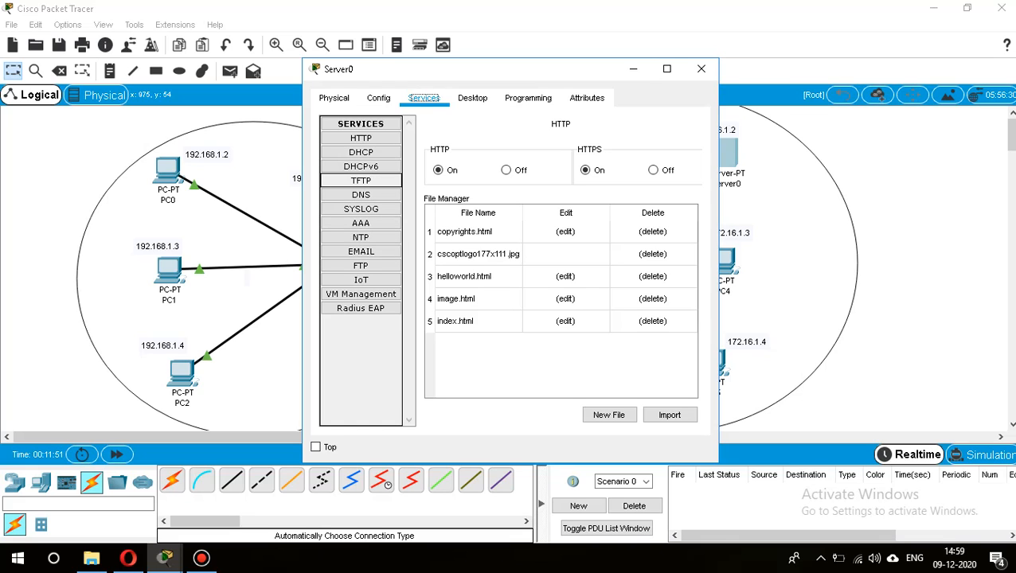
{"action": "left_click", "coordinate": [360, 266]}
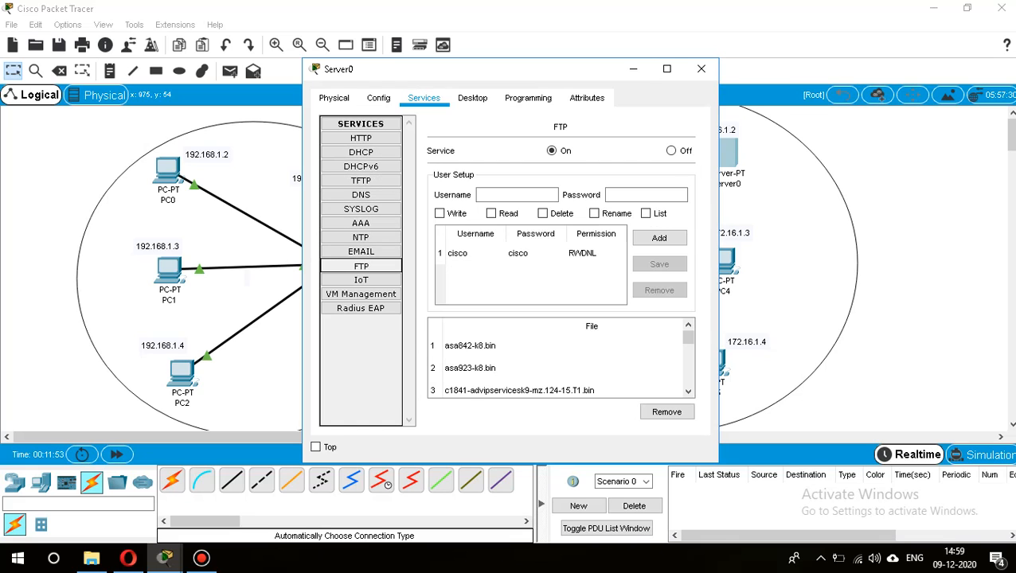
{"action": "left_click", "coordinate": [517, 196]}
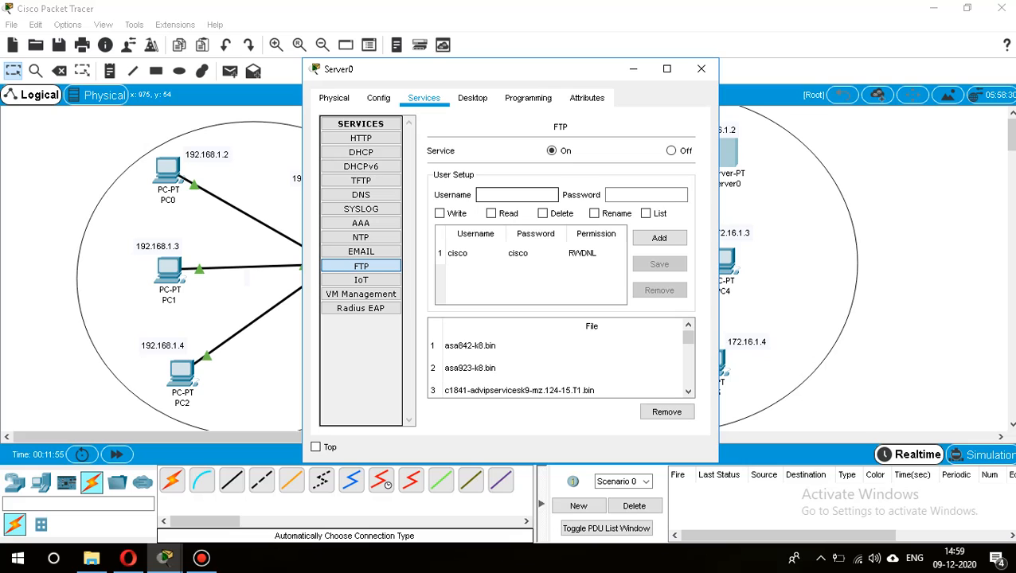
{"action": "left_click", "coordinate": [478, 254]}
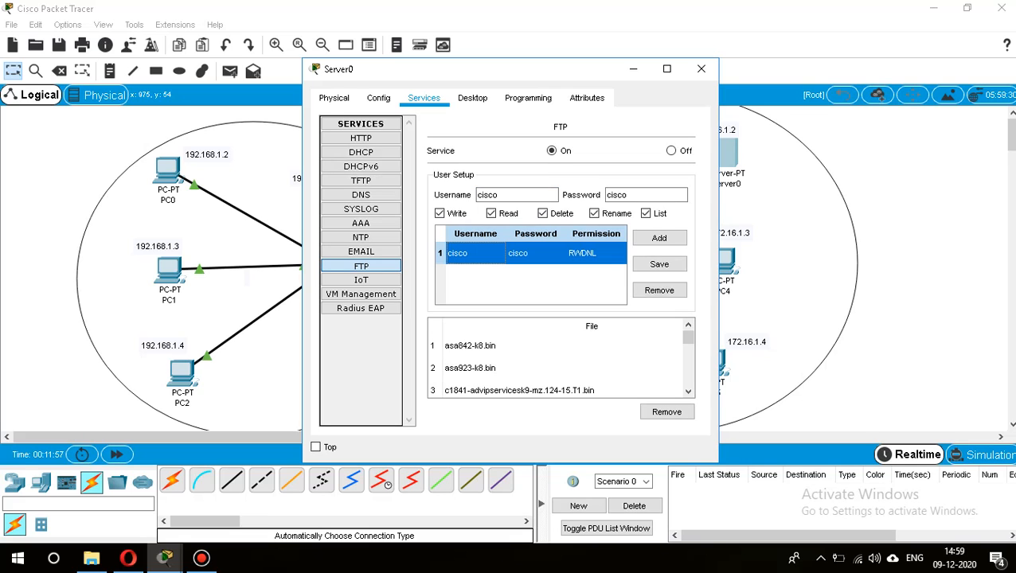
{"action": "left_click", "coordinate": [659, 290]}
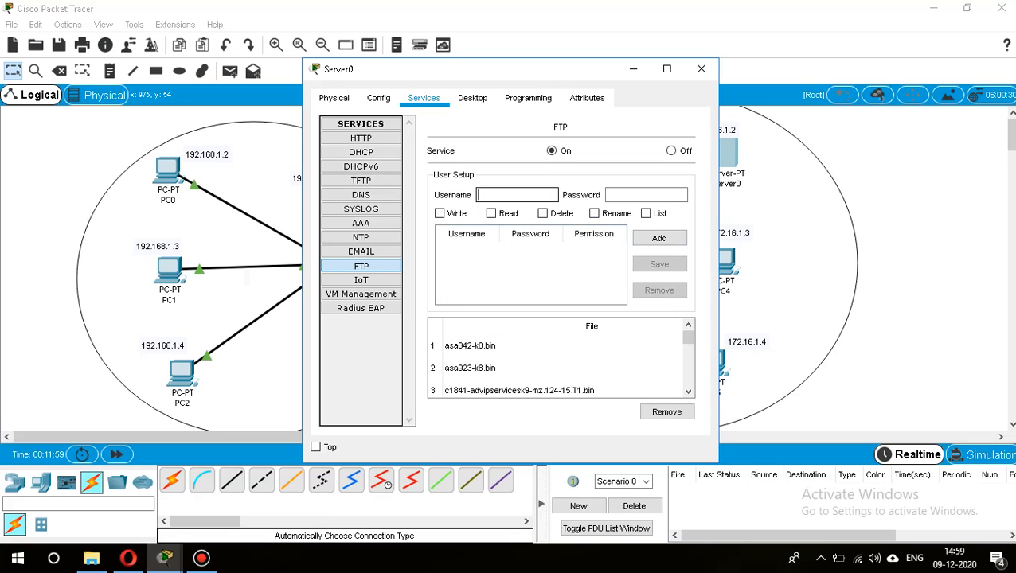
Add a new FTP account with a username, the account password, and write, read, delete, rename and list permissions.
{"action": "type", "text": "rams"}
{"action": "key", "text": "Tab"}
{"action": "type", "text": "rams"}
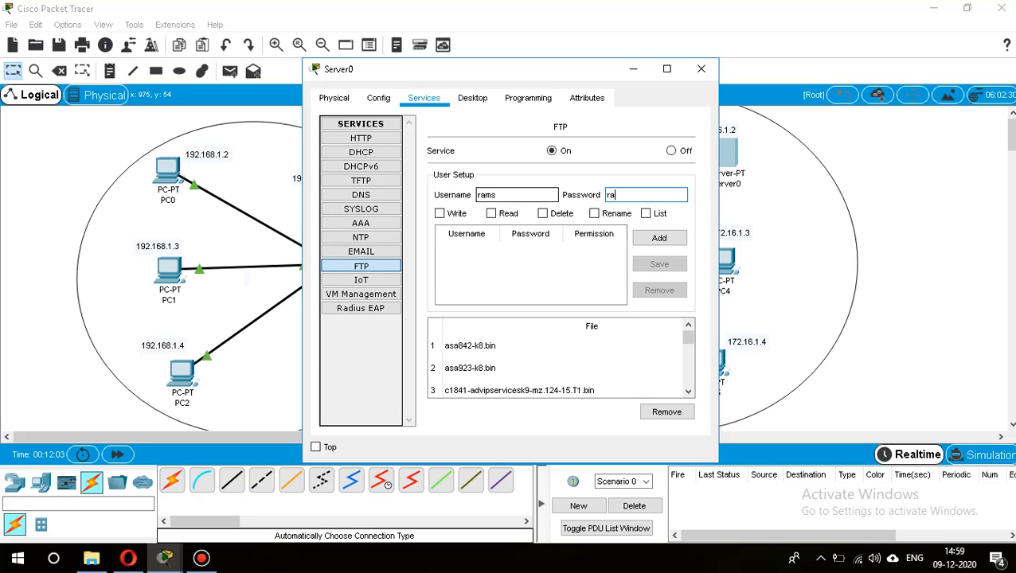
{"action": "key", "text": "Tab"}
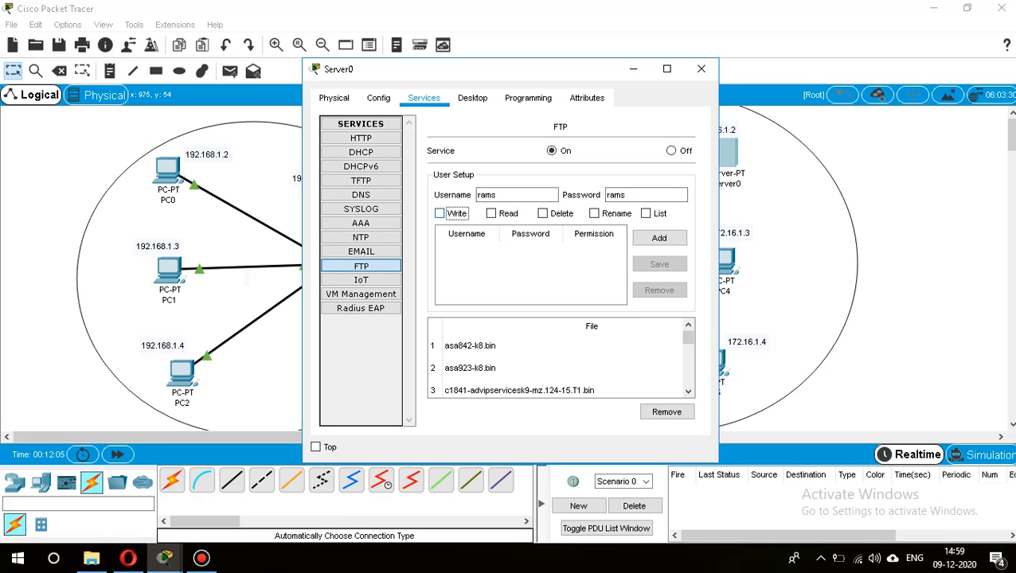
{"action": "key", "text": "Tab"}
{"action": "key", "text": "space"}
{"action": "key", "text": "Tab"}
{"action": "key", "text": "space"}
{"action": "key", "text": "Tab"}
{"action": "key", "text": "space"}
{"action": "key", "text": "Tab"}
{"action": "key", "text": "space"}
{"action": "key", "text": "Tab"}
{"action": "key", "text": "space"}
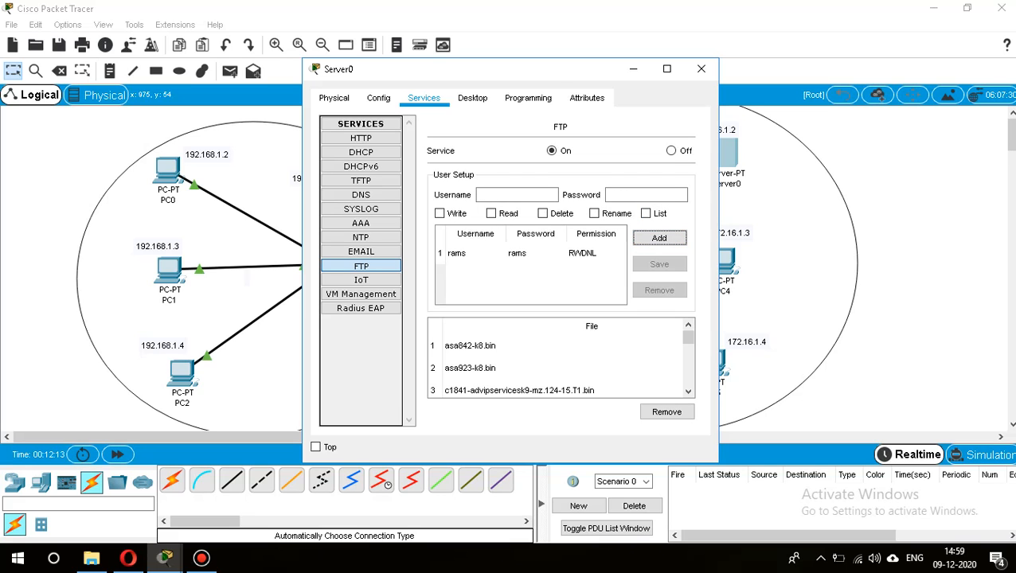
Look through the files stored on the FTP service and close Server0's window.
{"action": "scroll", "coordinate": [557, 366], "scroll_direction": "down", "scroll_amount": 10}
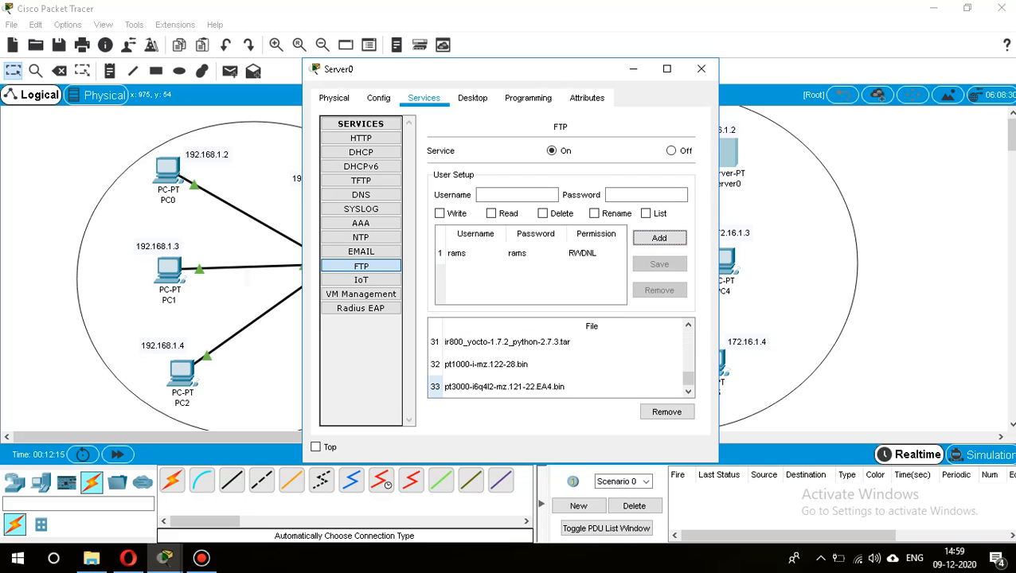
{"action": "scroll", "coordinate": [557, 366], "scroll_direction": "up", "scroll_amount": 10}
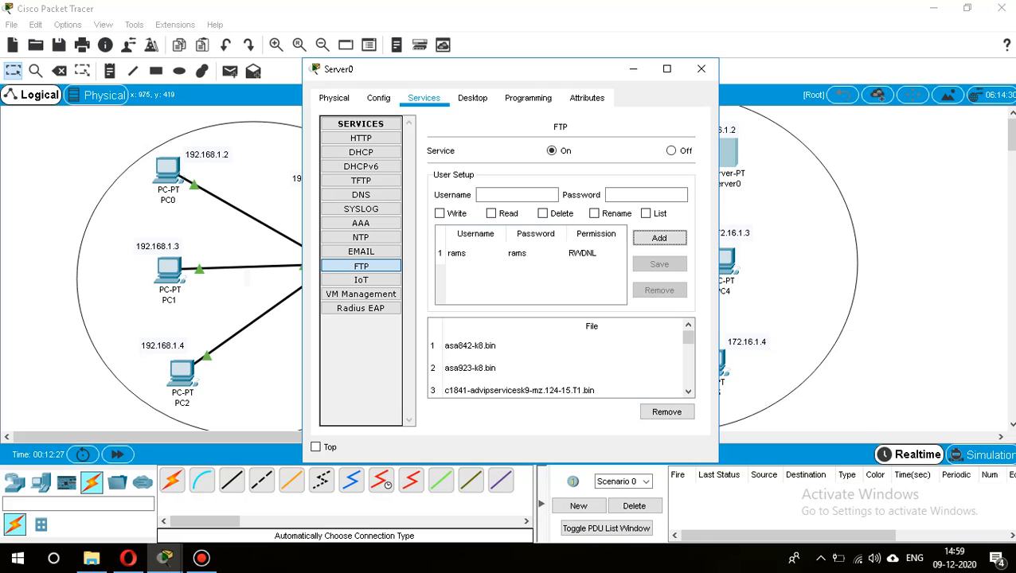
{"action": "left_click", "coordinate": [472, 98]}
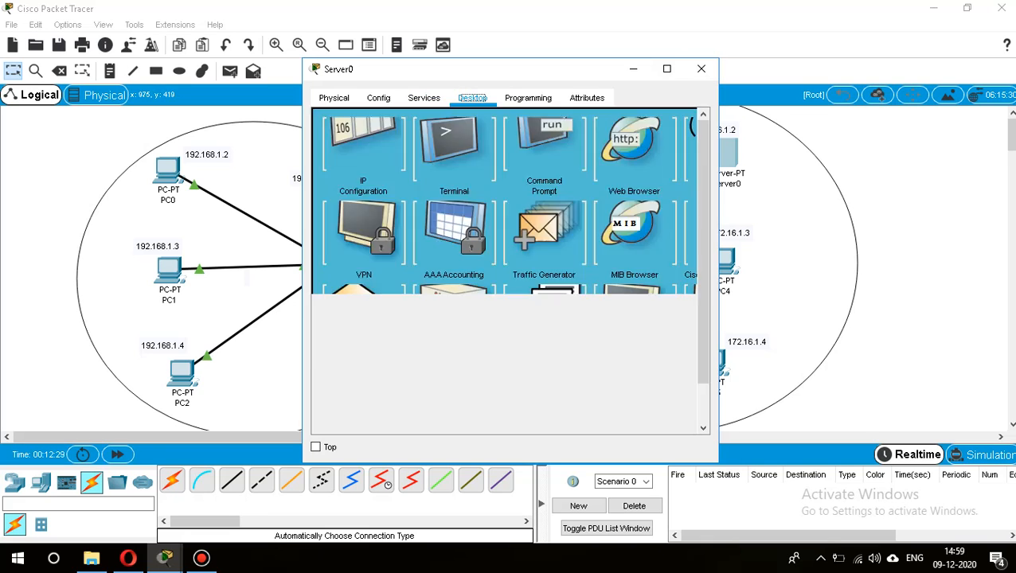
{"action": "left_click", "coordinate": [356, 139]}
{"action": "left_click", "coordinate": [702, 68]}
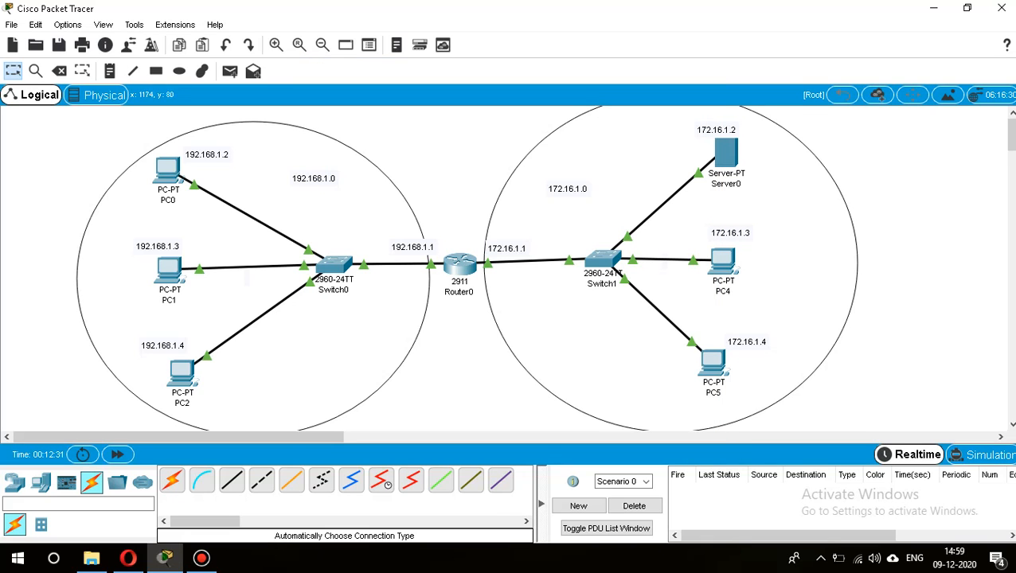
Ping the server at 172.16.1.2 from PC5's command prompt.
{"action": "left_click", "coordinate": [712, 362]}
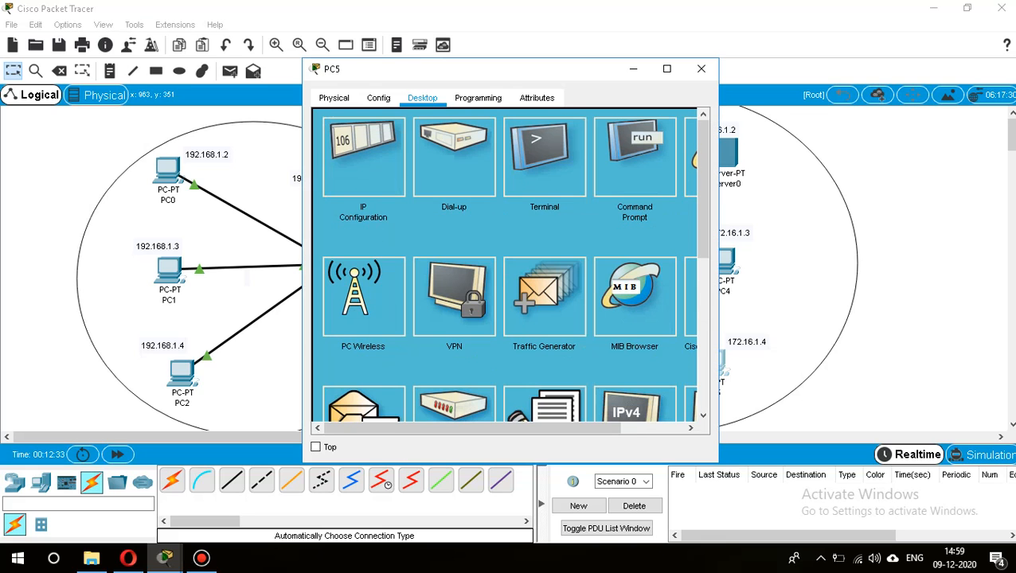
{"action": "left_click", "coordinate": [635, 157]}
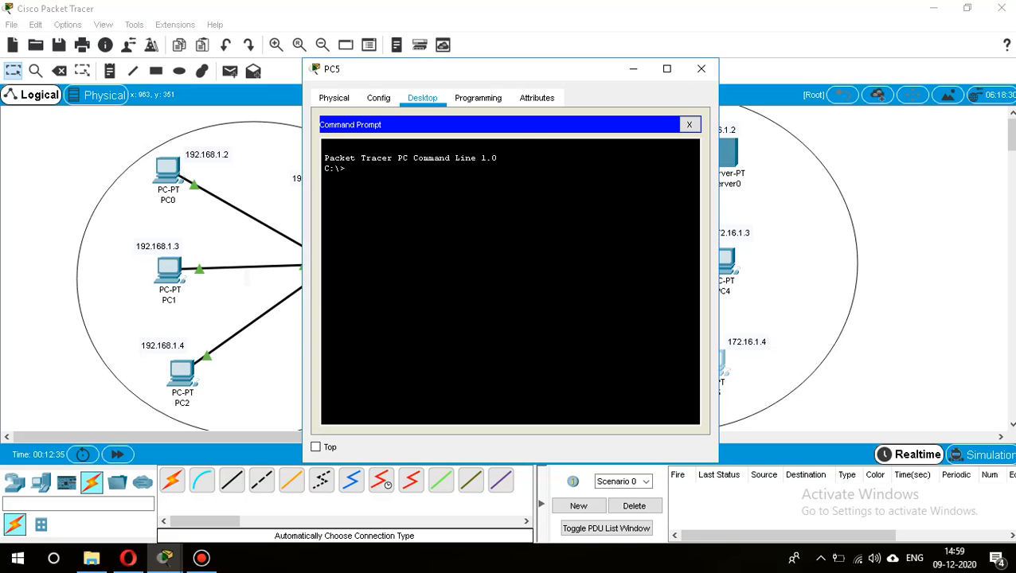
{"action": "type", "text": "ping 172.16.1.2"}
{"action": "key", "text": "Return"}
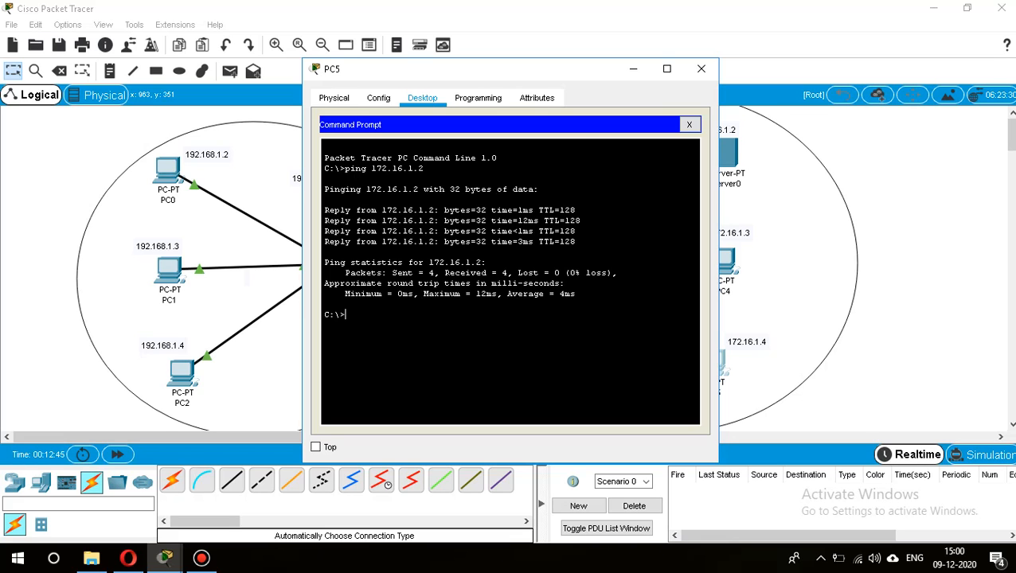
Ping the server at 172.16.1.2 from PC0's command prompt and close PC0's window.
{"action": "left_click", "coordinate": [700, 69]}
{"action": "left_click", "coordinate": [167, 169]}
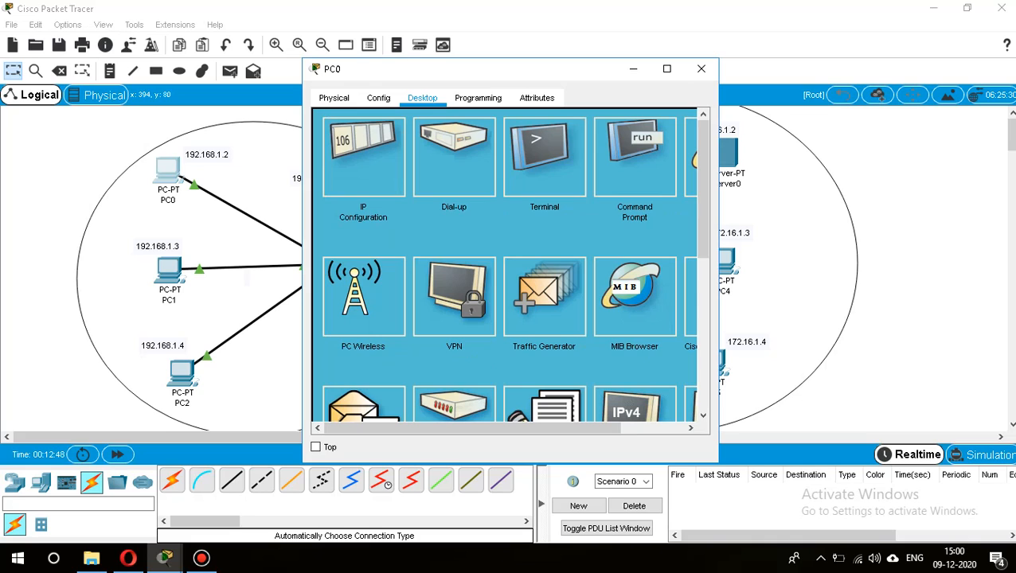
{"action": "left_click", "coordinate": [635, 157]}
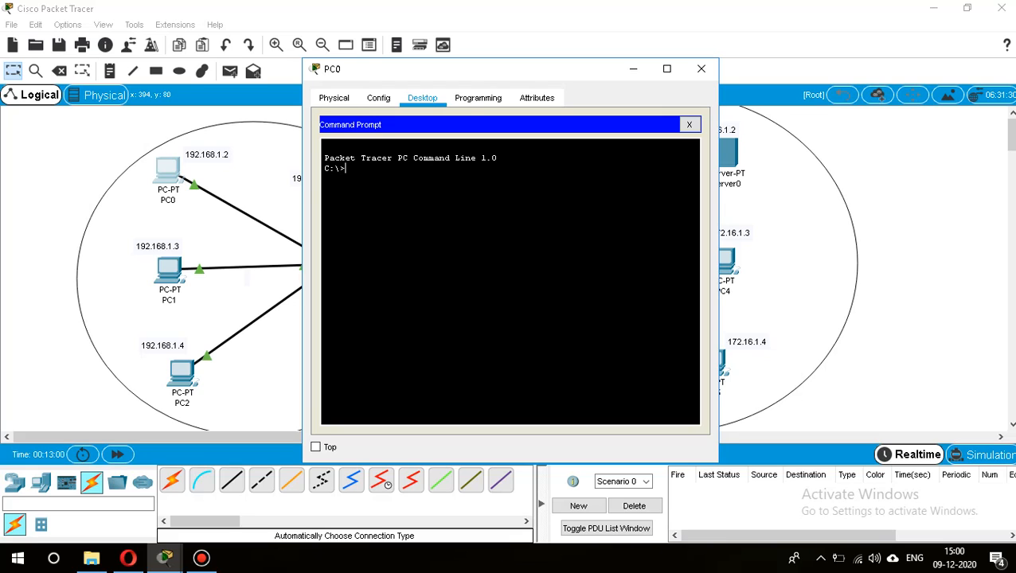
{"action": "type", "text": "ping 172.16.1.2"}
{"action": "key", "text": "Return"}
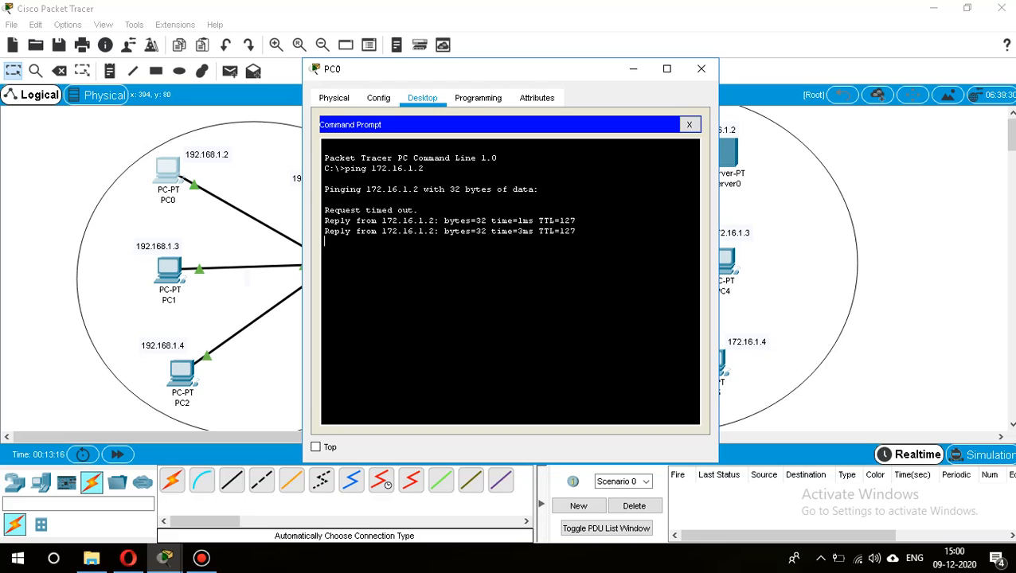
{"action": "left_click", "coordinate": [700, 68]}
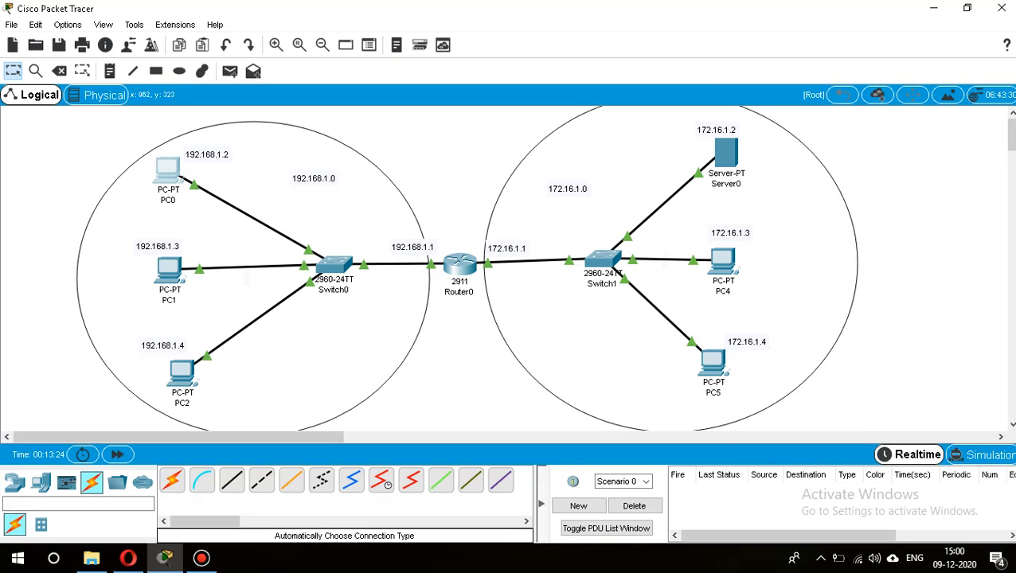
Write the text "Hi How are you? This is the file of 172.16.1.4 PC" in PC5's text editor.
{"action": "left_click", "coordinate": [714, 361]}
{"action": "scroll", "coordinate": [504, 267], "scroll_direction": "down", "scroll_amount": 3}
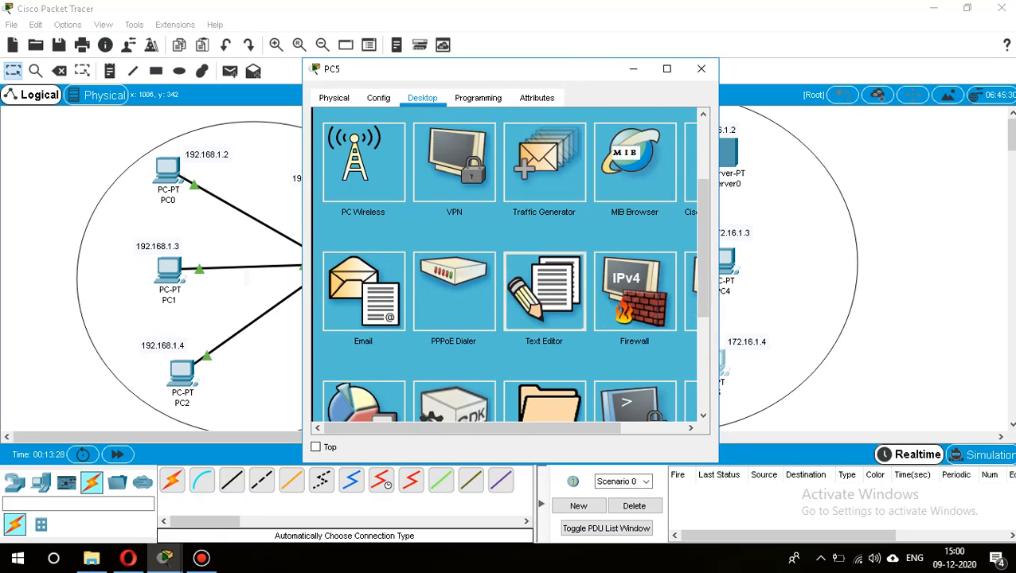
{"action": "left_click", "coordinate": [544, 292]}
{"action": "type", "text": "Hi"}
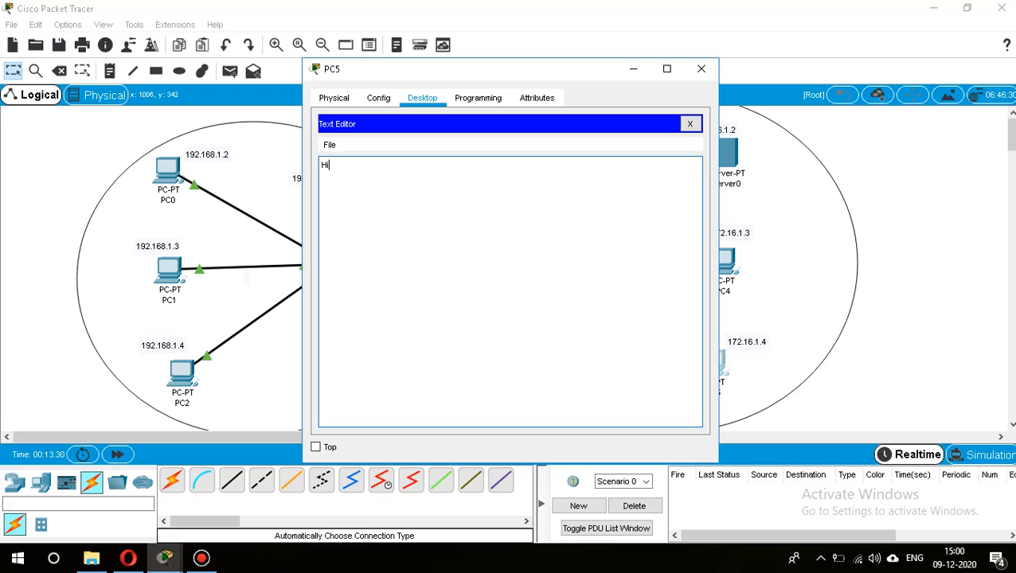
{"action": "type", "text": " How are you? This is the fileww"}
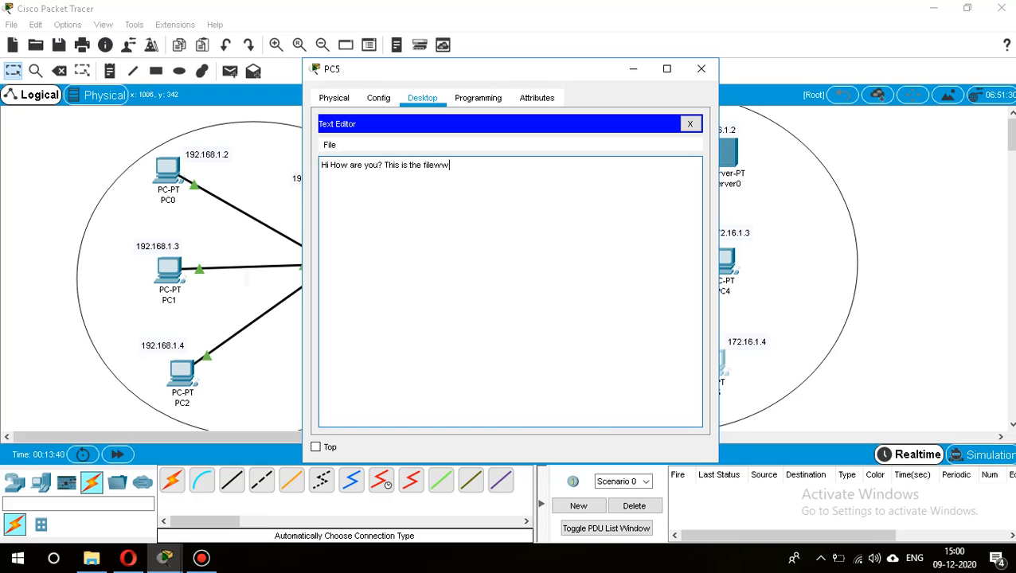
{"action": "key", "text": "BackSpace"}
{"action": "key", "text": "BackSpace"}
{"action": "type", "text": "of 172.16.1.4 PC"}
Close the text editor and save the document on PC5 under the name PC_172.
{"action": "left_click", "coordinate": [691, 124]}
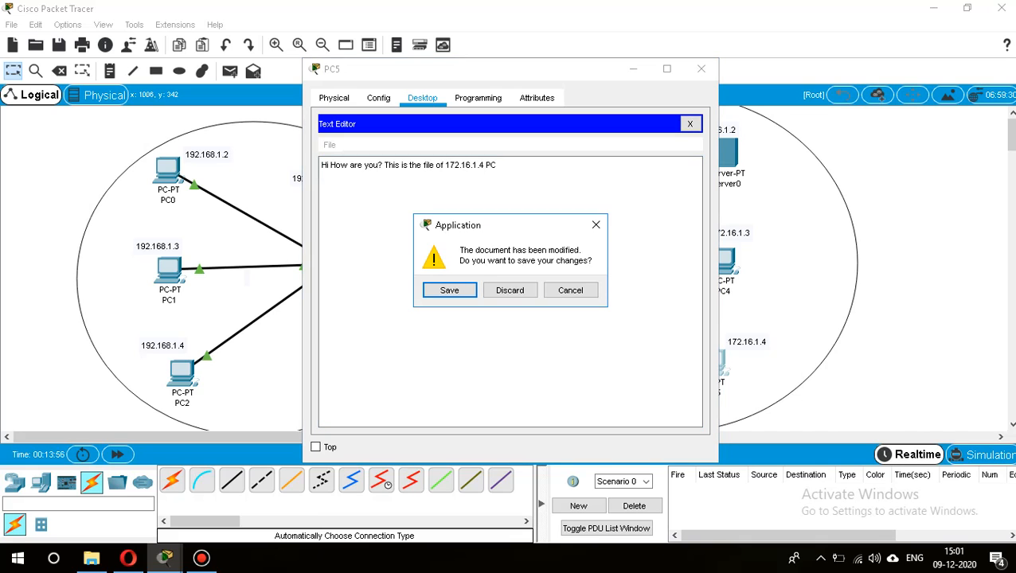
{"action": "left_click", "coordinate": [449, 290]}
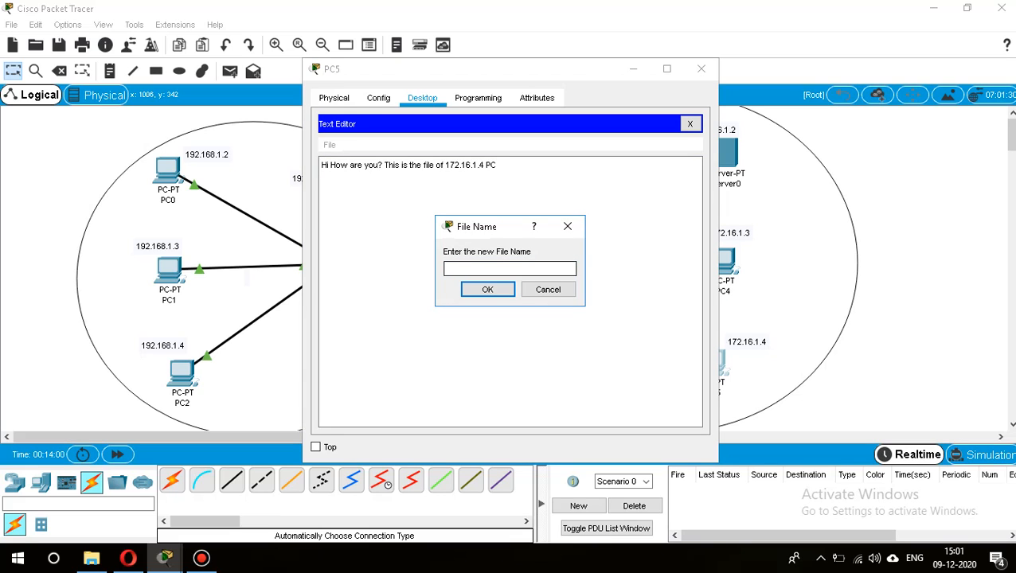
{"action": "type", "text": "PC_172"}
{"action": "key", "text": "Return"}
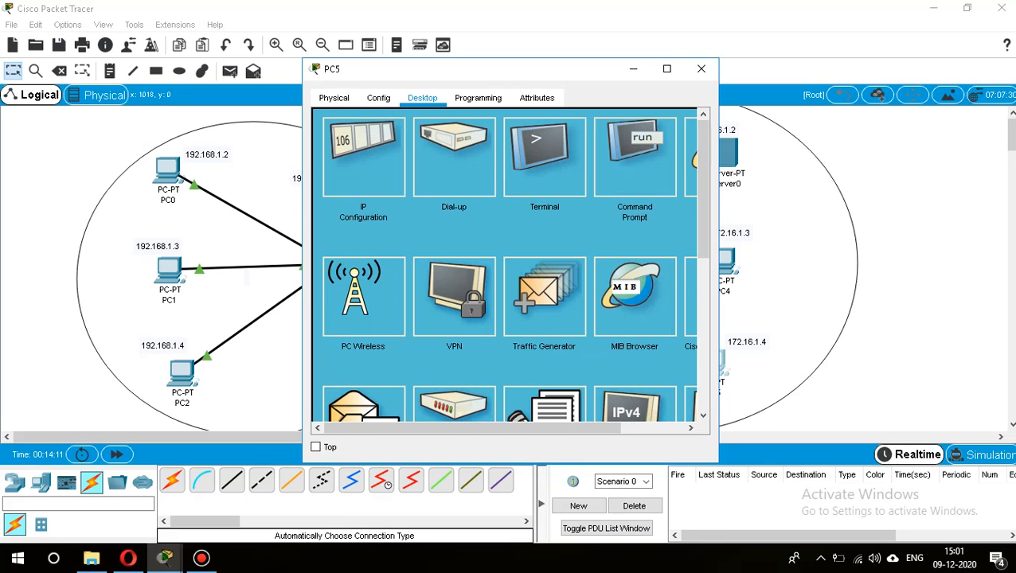
List the files in PC5's C:\ directory from its command prompt.
{"action": "left_click", "coordinate": [635, 157]}
{"action": "type", "text": "dir"}
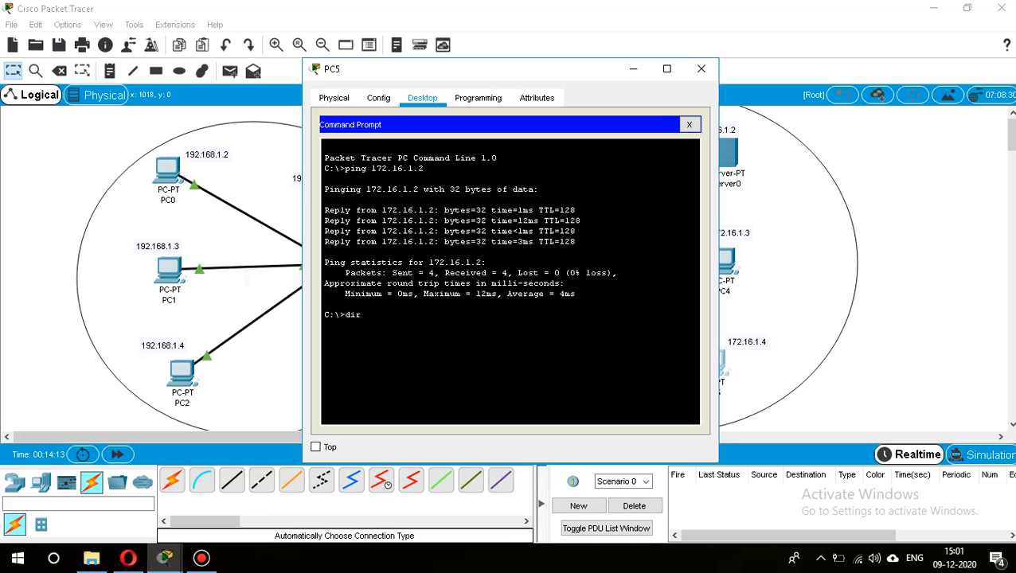
{"action": "key", "text": "Return"}
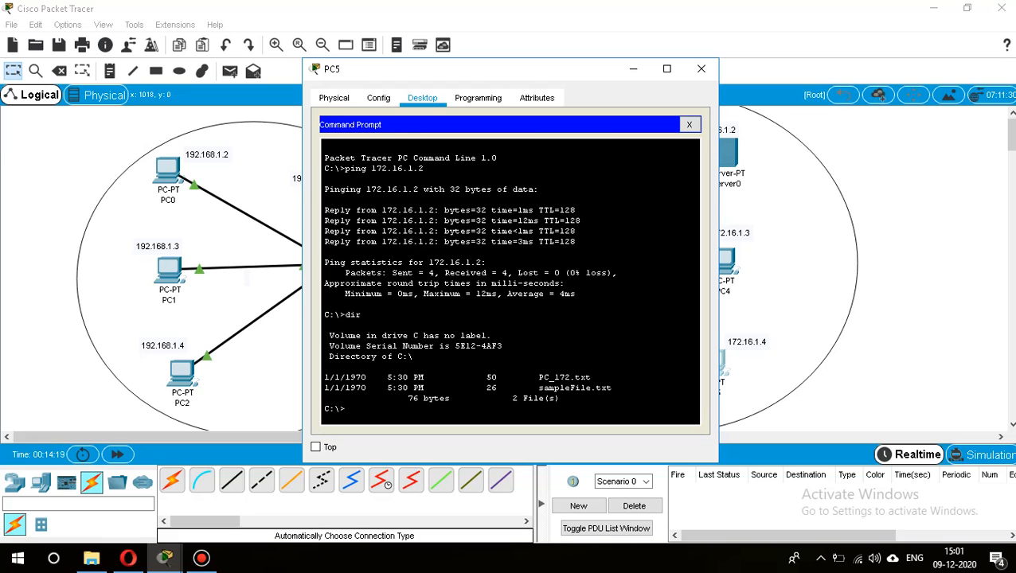
Connect from PC5 to the FTP server at 172.16.1.2 and log in with the account's username and password.
{"action": "type", "text": "ftp"}
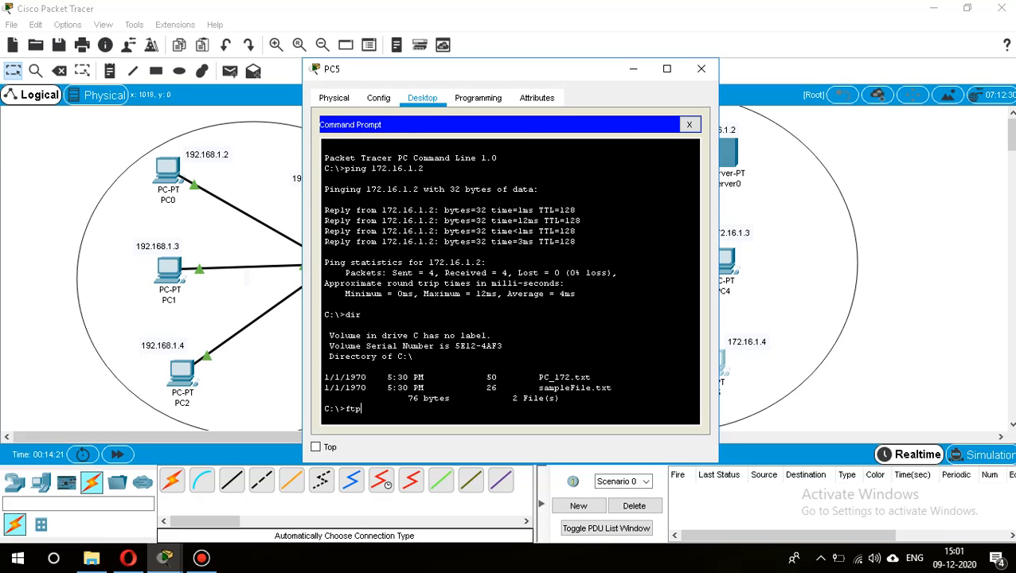
{"action": "type", "text": " 172.16.1.2"}
{"action": "key", "text": "Return"}
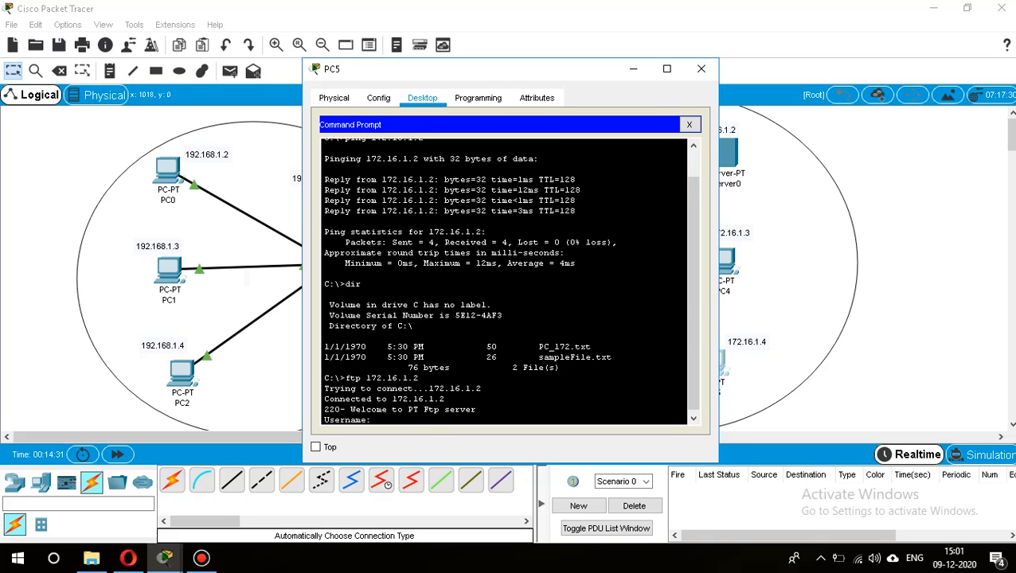
{"action": "type", "text": "rams"}
{"action": "key", "text": "Return"}
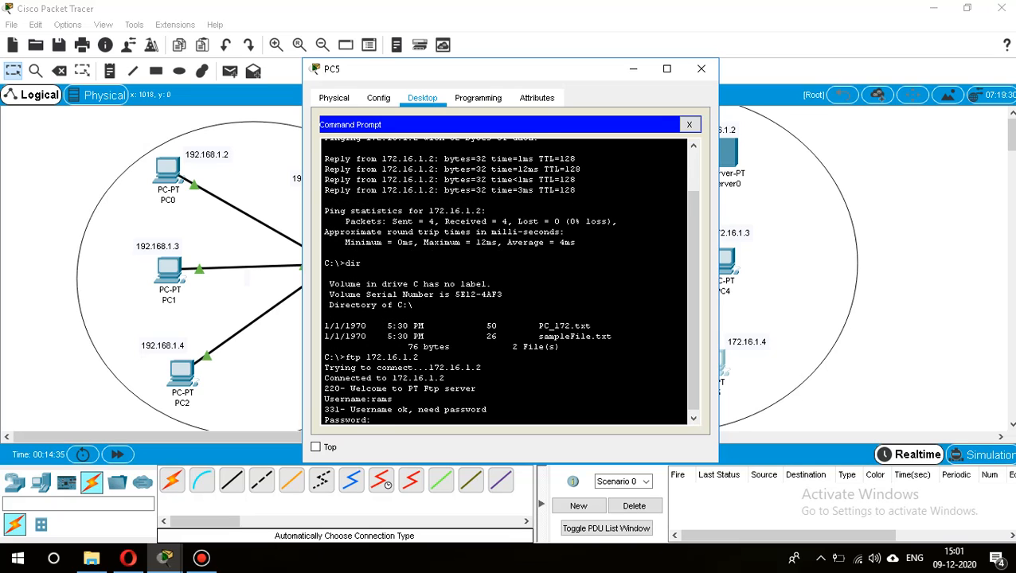
{"action": "key", "text": "Return"}
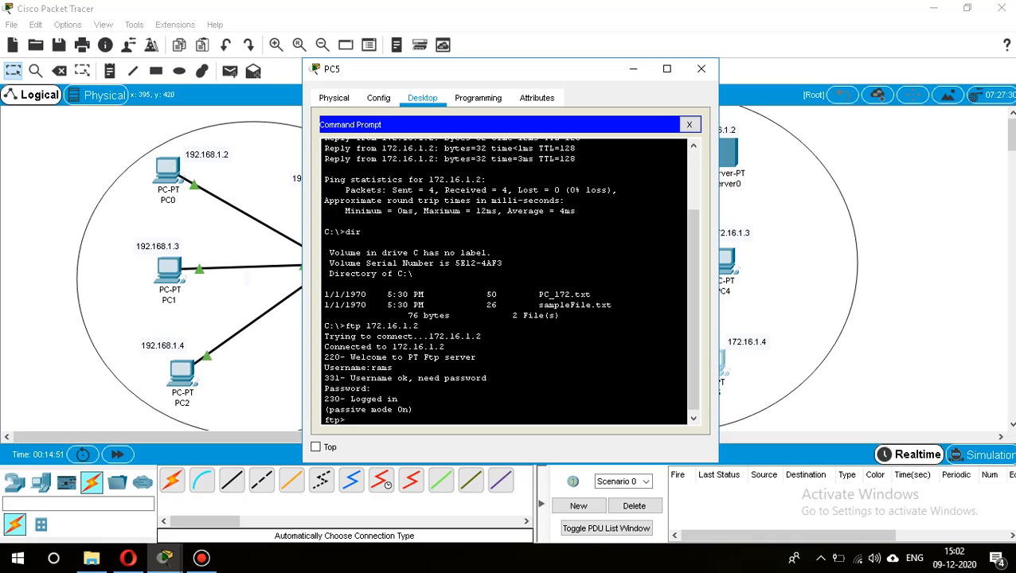
List the available FTP commands and the files in the server's FTP directory.
{"action": "type", "text": "help"}
{"action": "key", "text": "Return"}
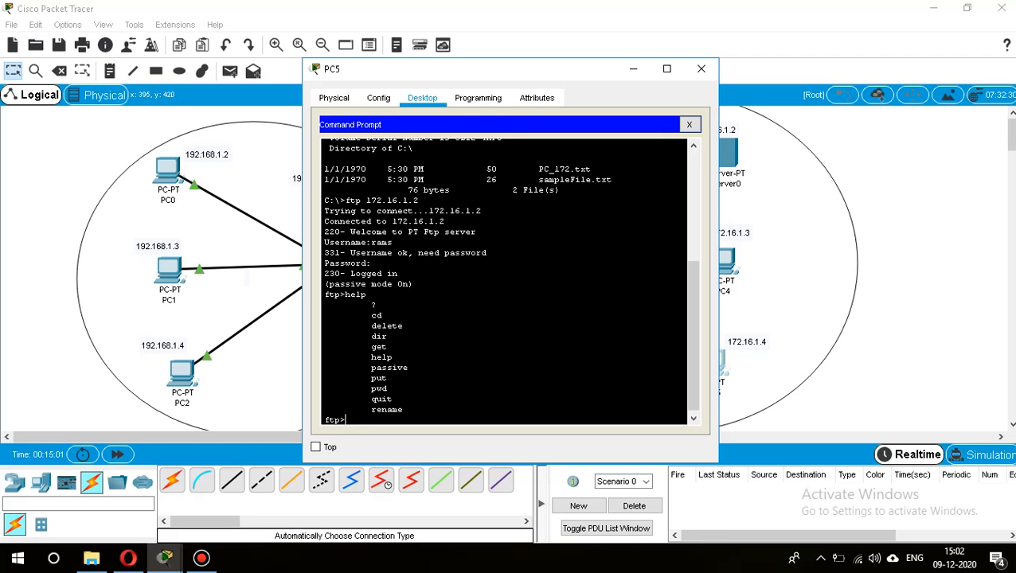
{"action": "type", "text": "dir"}
{"action": "key", "text": "Return"}
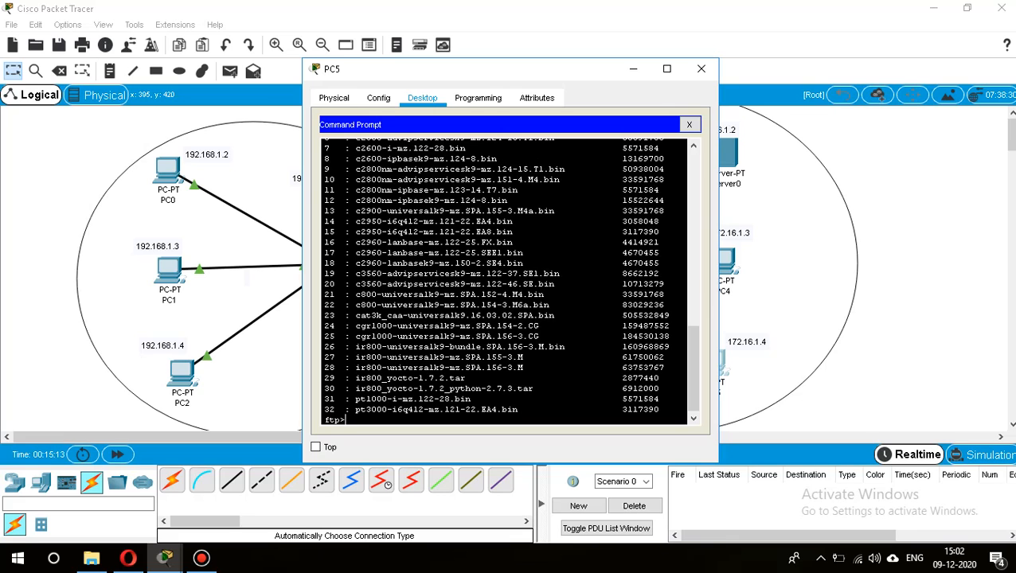
Try the exit command in the FTP session and try to upload pc_172.txt to the server.
{"action": "type", "text": "exit"}
{"action": "key", "text": "Return"}
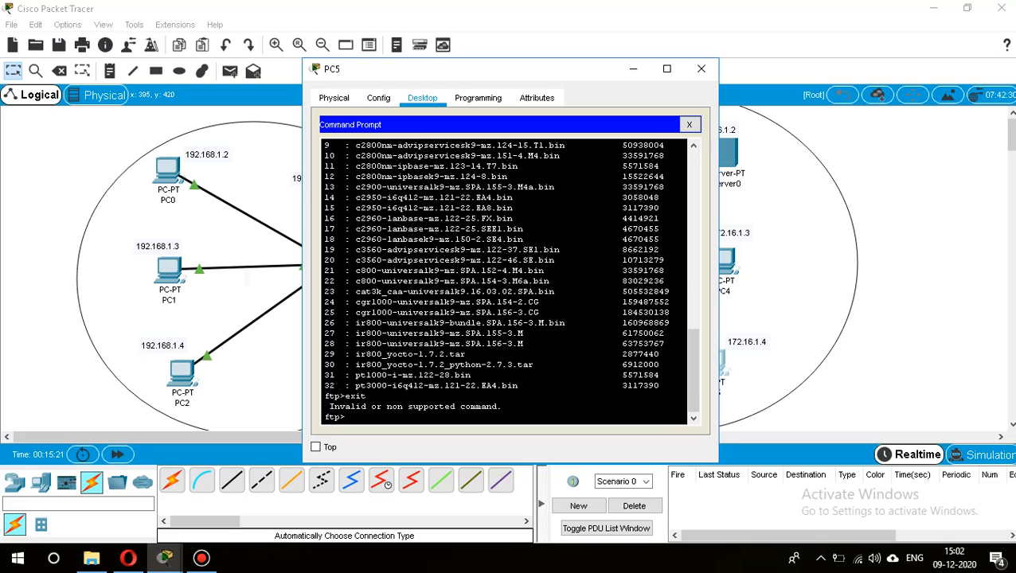
{"action": "type", "text": "put pc_172.txt"}
{"action": "key", "text": "Return"}
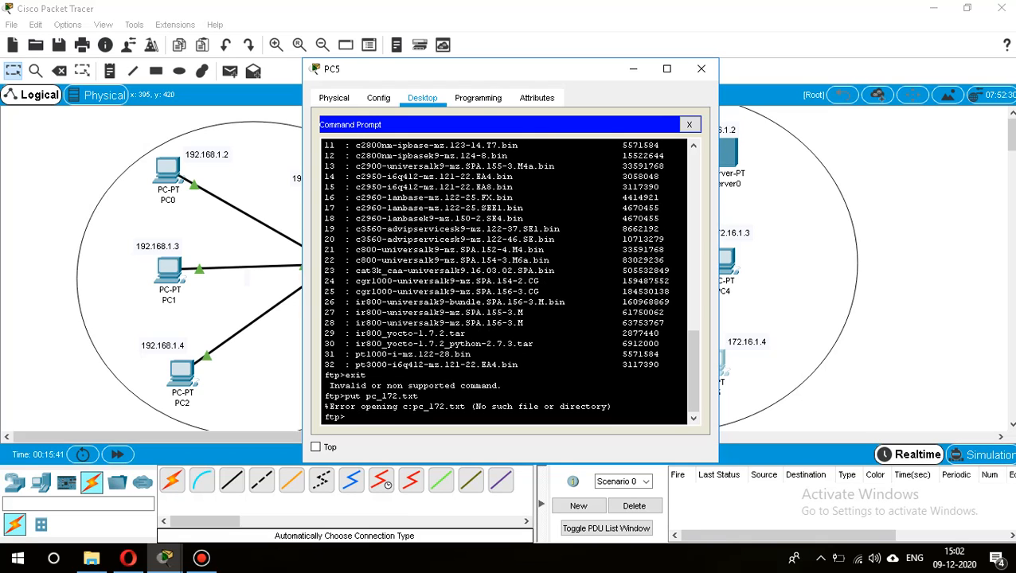
Reopen PC5's command prompt and try to leave the FTP session with the exit command.
{"action": "type", "text": "dir"}
{"action": "key", "text": "BackSpace"}
{"action": "type", "text": "exir"}
{"action": "scroll", "coordinate": [503, 283], "scroll_direction": "up", "scroll_amount": 10}
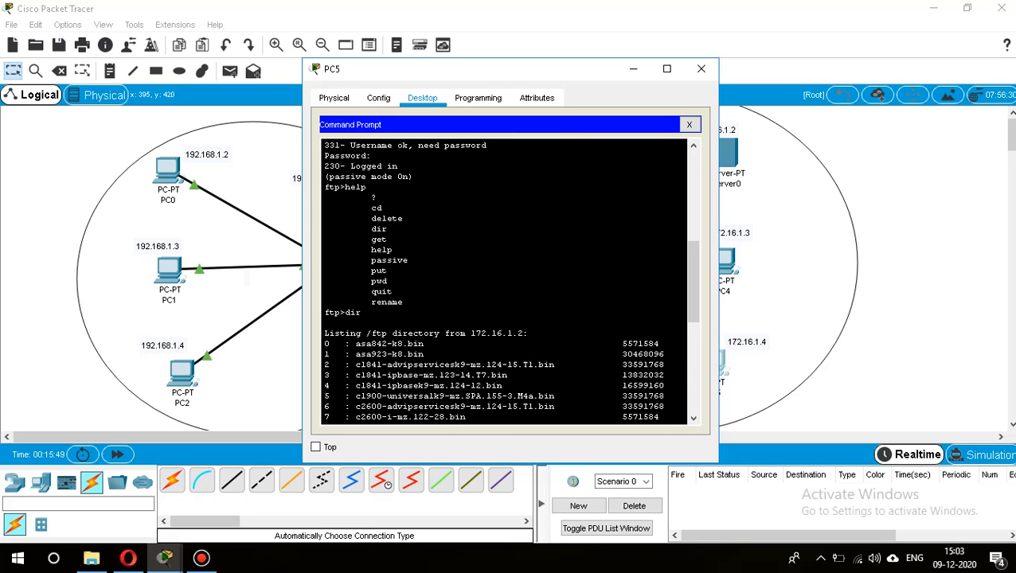
{"action": "left_click", "coordinate": [690, 125]}
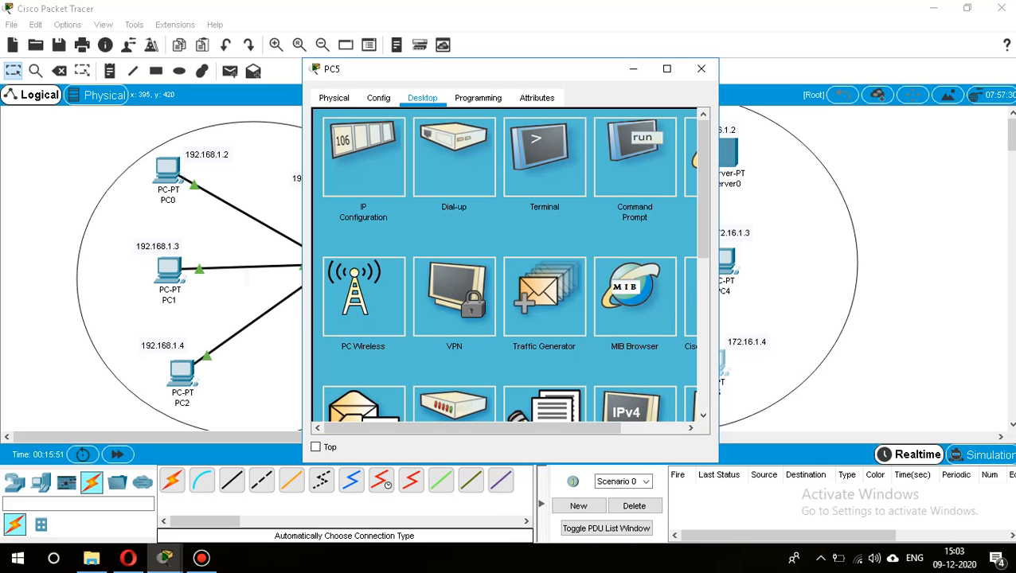
{"action": "left_click", "coordinate": [634, 159]}
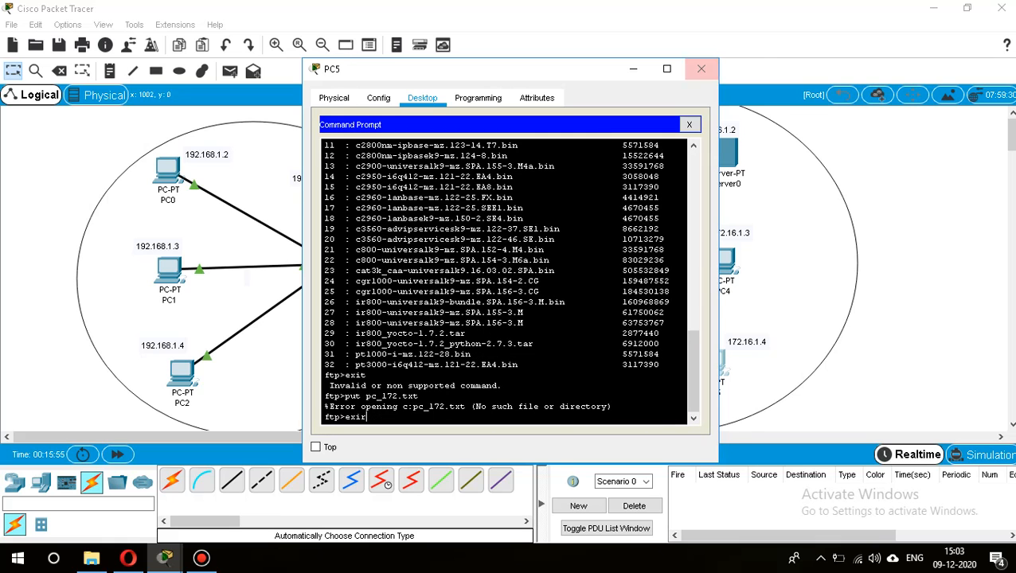
{"action": "left_click", "coordinate": [701, 68]}
{"action": "left_click", "coordinate": [719, 369]}
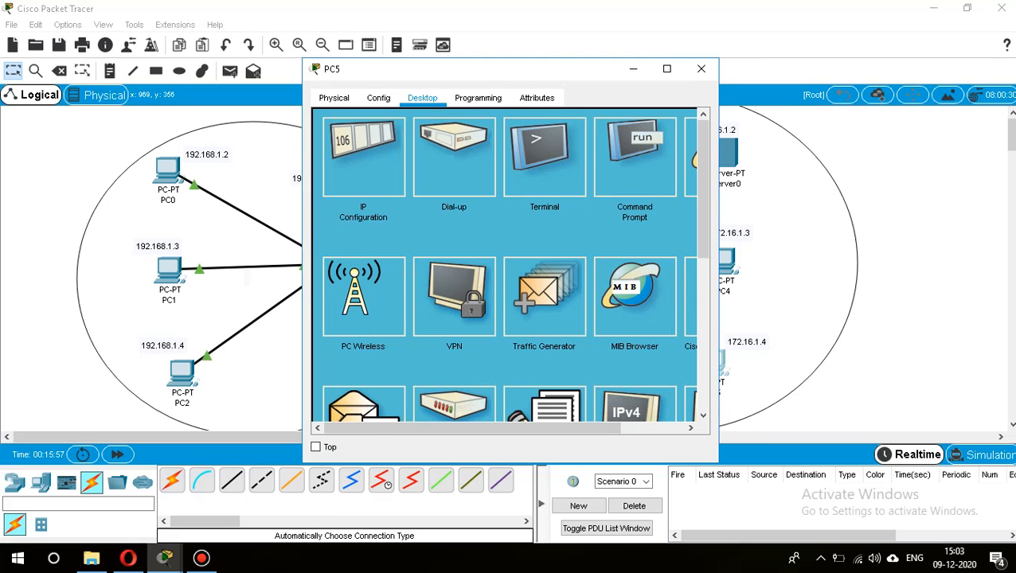
{"action": "left_click", "coordinate": [635, 160]}
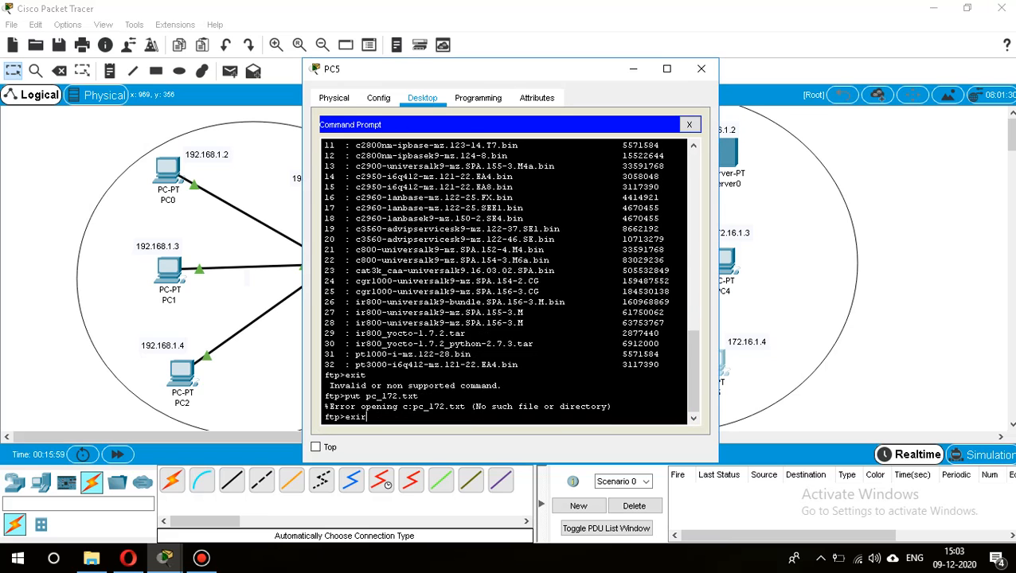
{"action": "key", "text": "BackSpace"}
{"action": "type", "text": "t"}
{"action": "key", "text": "Return"}
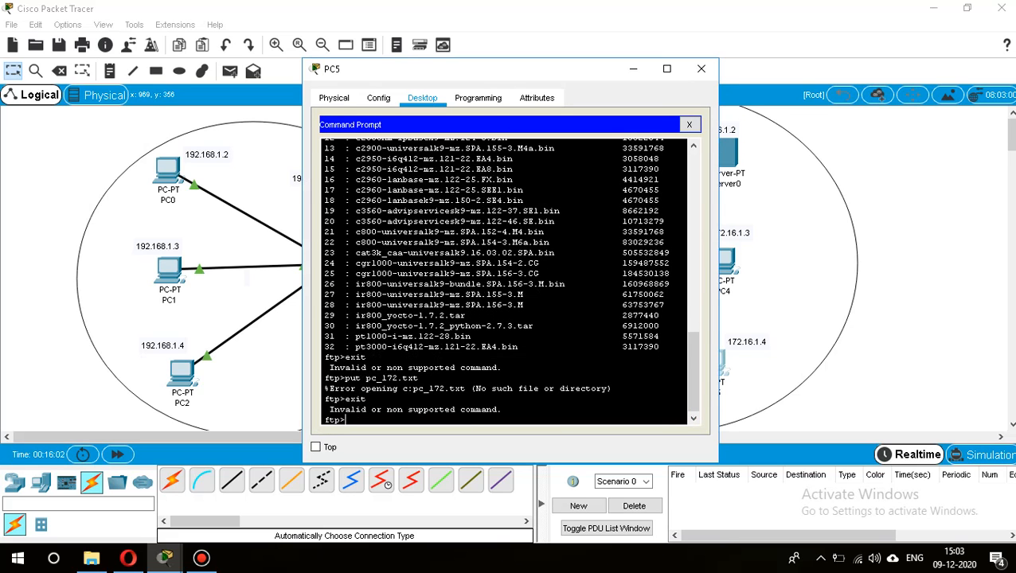
List the FTP commands and end the FTP session with the quit command.
{"action": "type", "text": "help"}
{"action": "key", "text": "Return"}
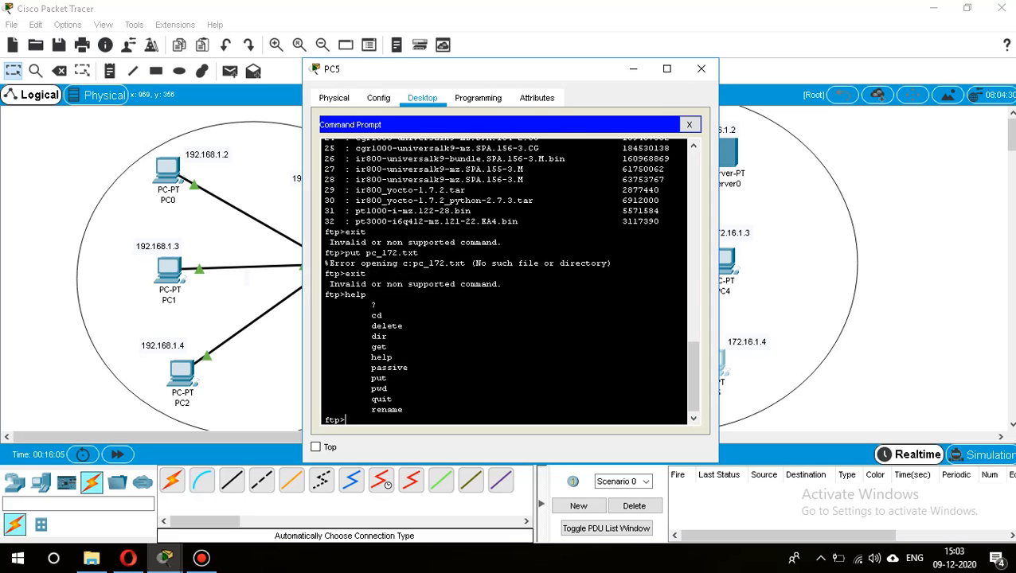
{"action": "type", "text": "quit"}
{"action": "key", "text": "Return"}
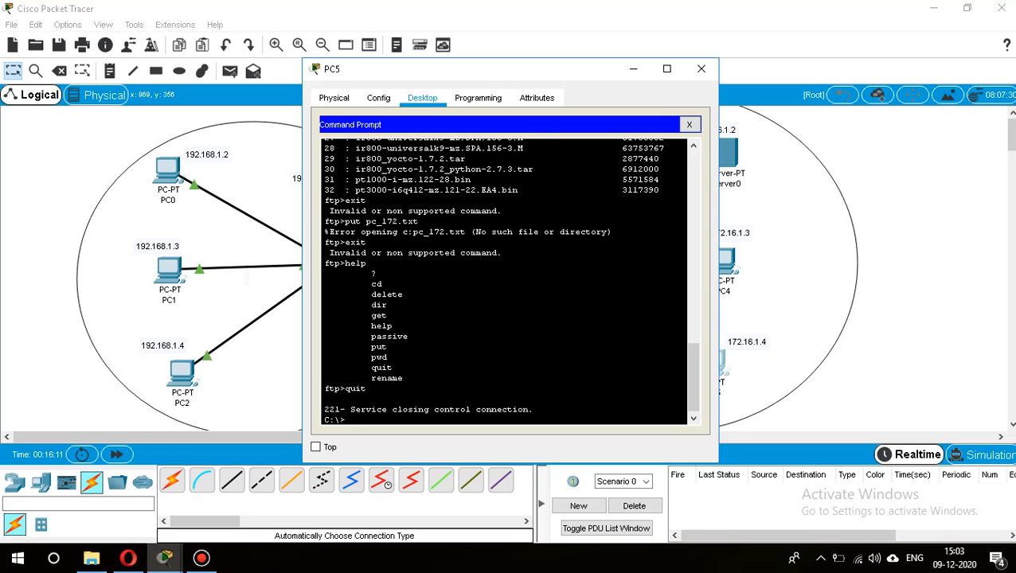
Reconnect PC5 to the FTP server at 172.16.1.2 and enter the account's username and password.
{"action": "type", "text": "ftp 172"}
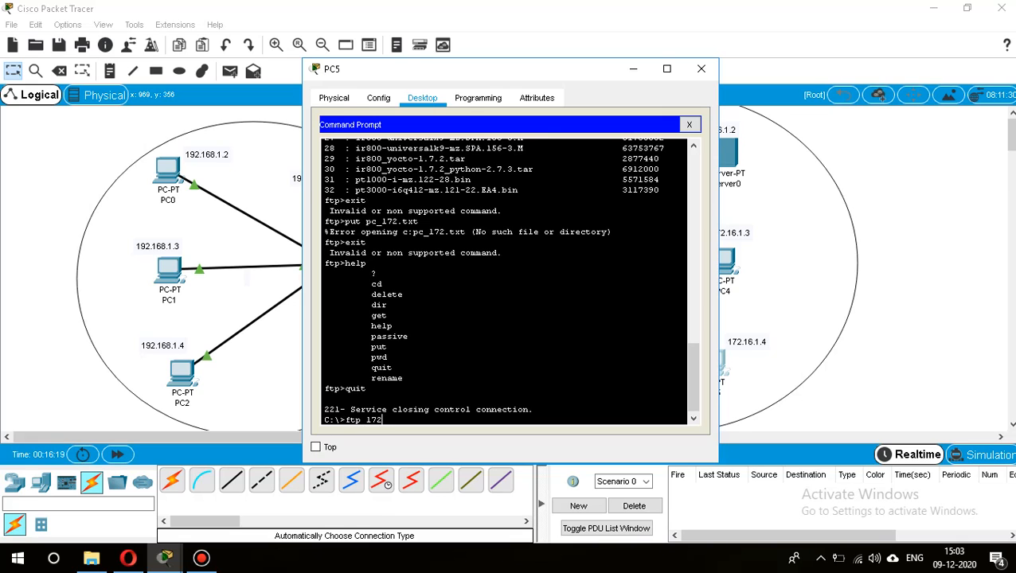
{"action": "type", "text": ".16.1.2"}
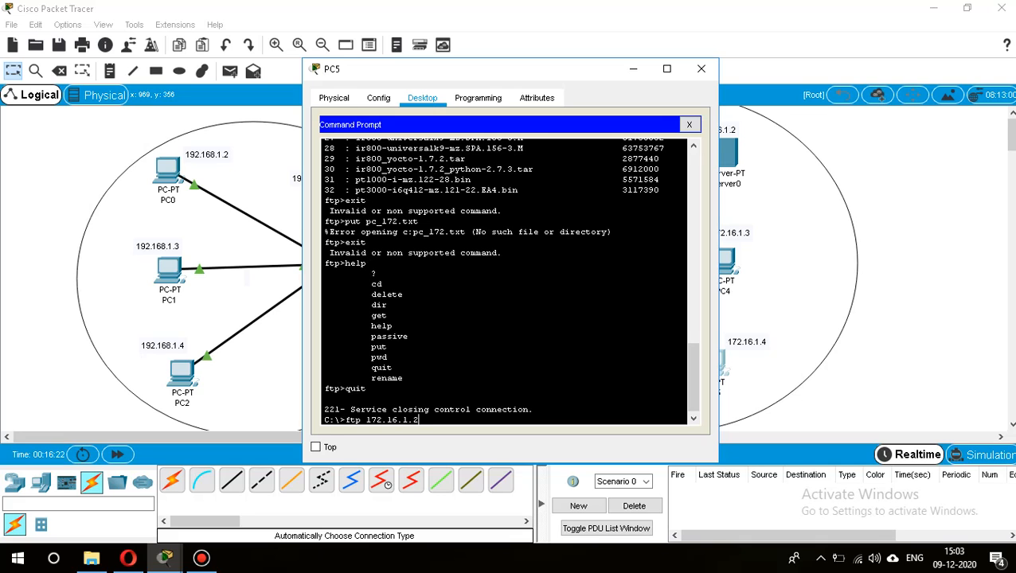
{"action": "key", "text": "Return"}
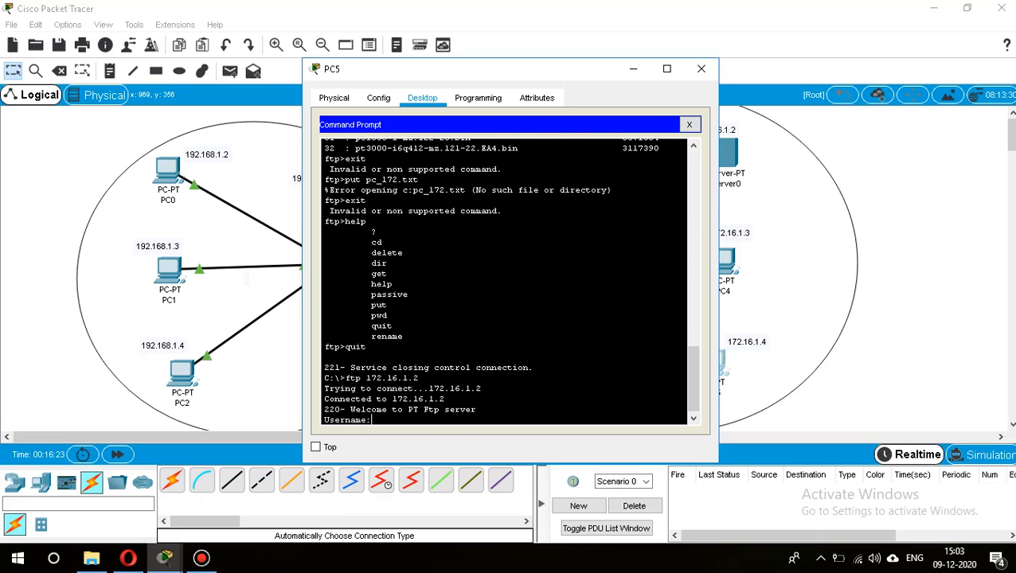
{"action": "type", "text": "rams"}
{"action": "key", "text": "Return"}
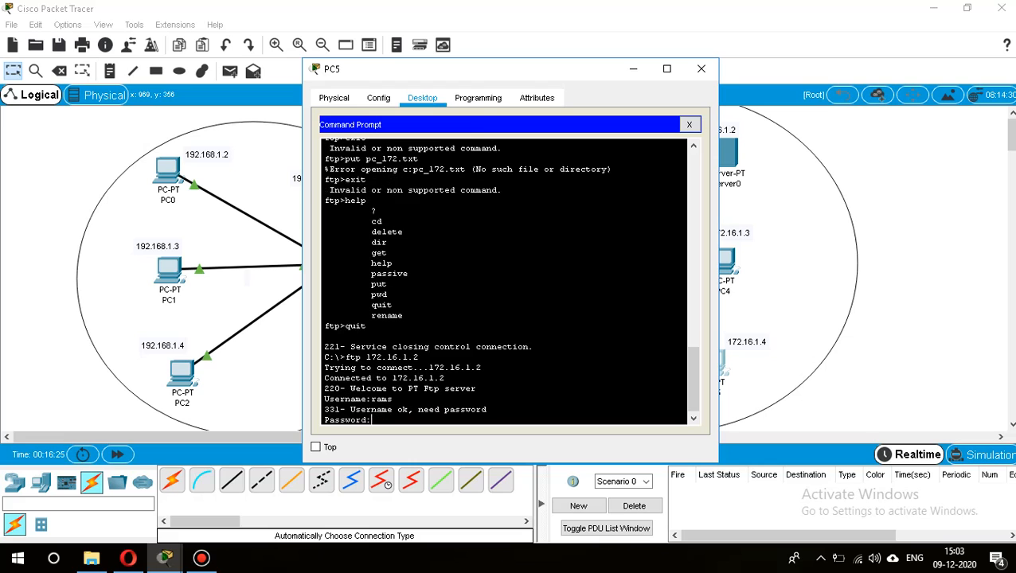
{"action": "key", "text": "Return"}
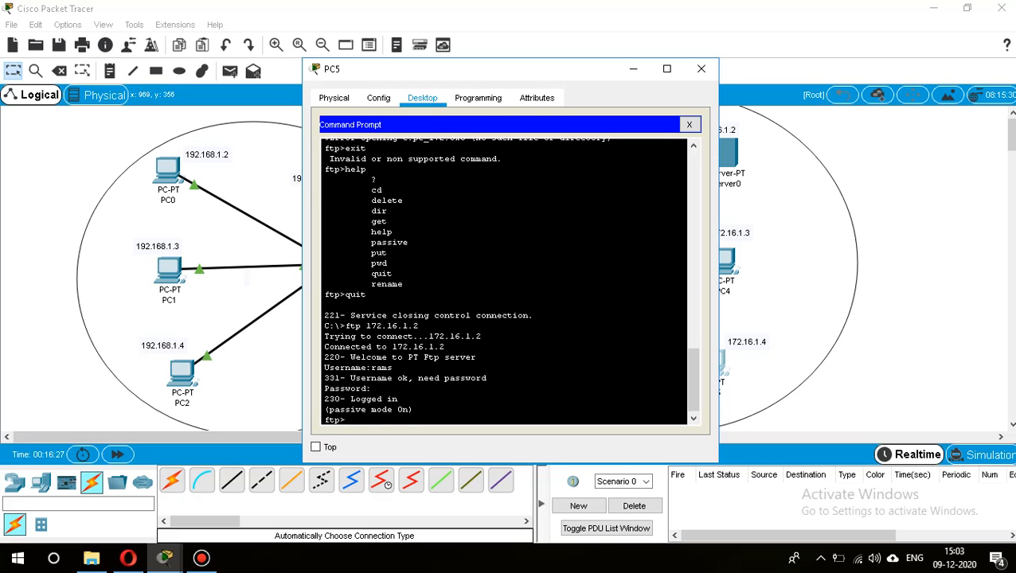
List the FTP commands and upload PC_172.txt from PC5 to the FTP server.
{"action": "type", "text": "help"}
{"action": "key", "text": "Return"}
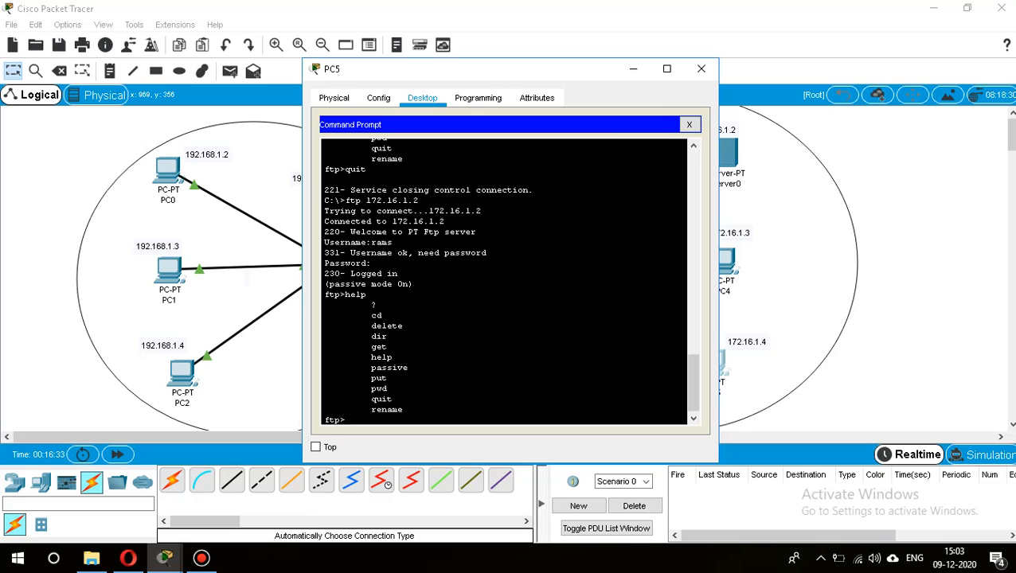
{"action": "type", "text": "put PC_172.txt"}
{"action": "key", "text": "Return"}
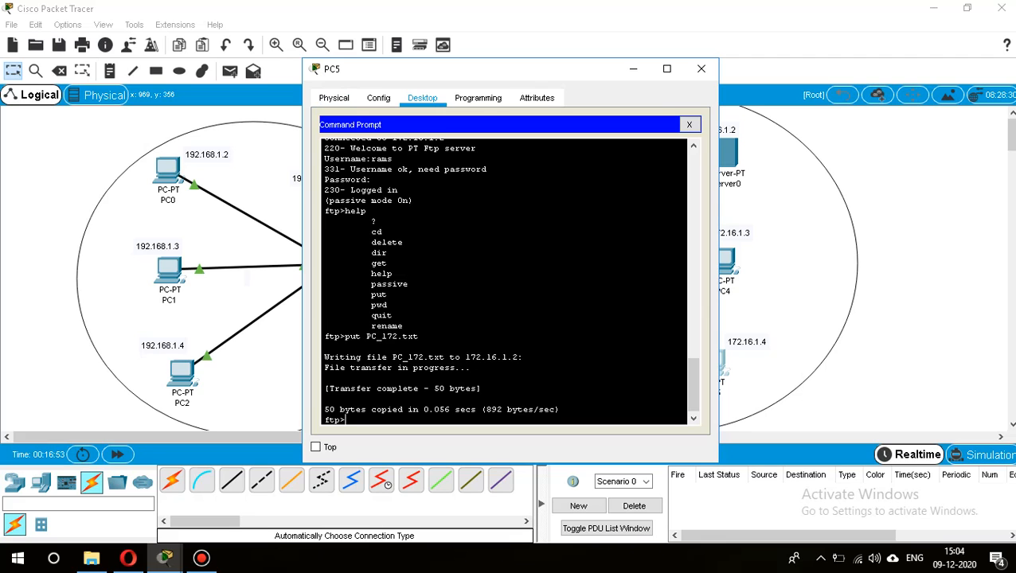
List the files on the FTP server from PC5 and check for PC_172.txt.
{"action": "type", "text": "dir"}
{"action": "key", "text": "Return"}
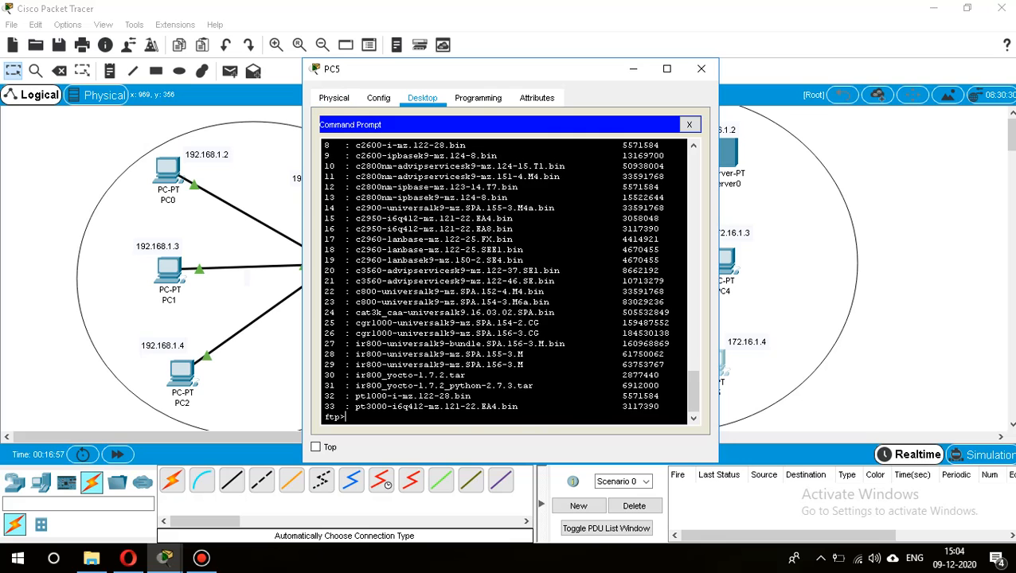
{"action": "scroll", "coordinate": [504, 282], "scroll_direction": "up", "scroll_amount": 4}
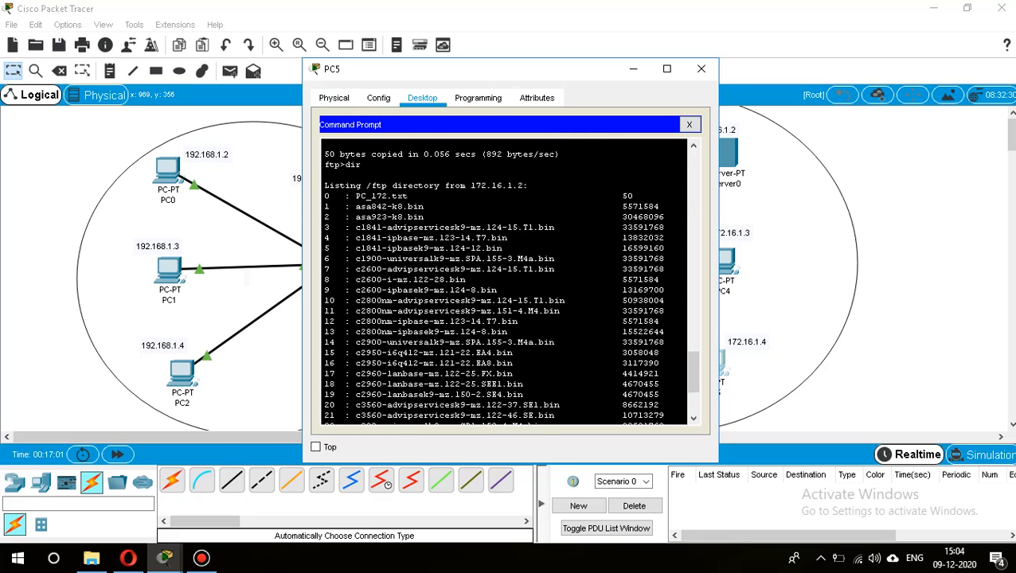
{"action": "scroll", "coordinate": [504, 282], "scroll_direction": "down", "scroll_amount": 4}
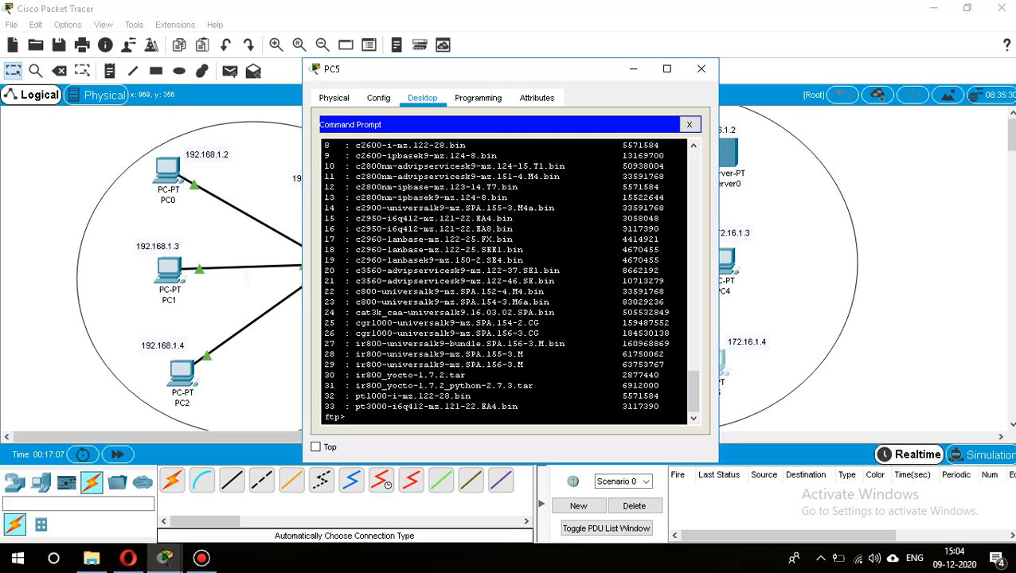
End PC5's FTP session with the quit command and close the PC5 window.
{"action": "type", "text": "quit"}
{"action": "key", "text": "Return"}
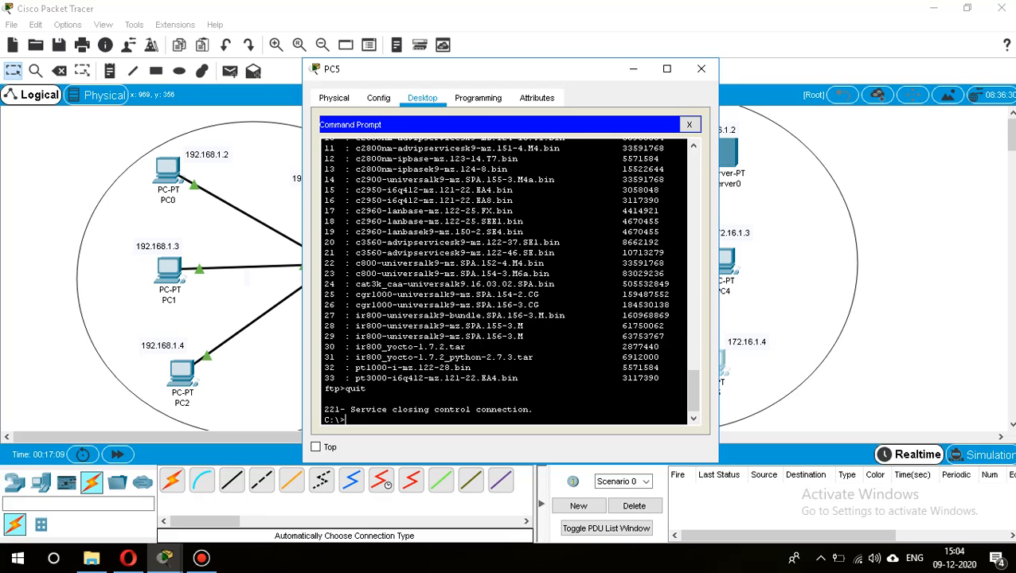
{"action": "left_click", "coordinate": [701, 70]}
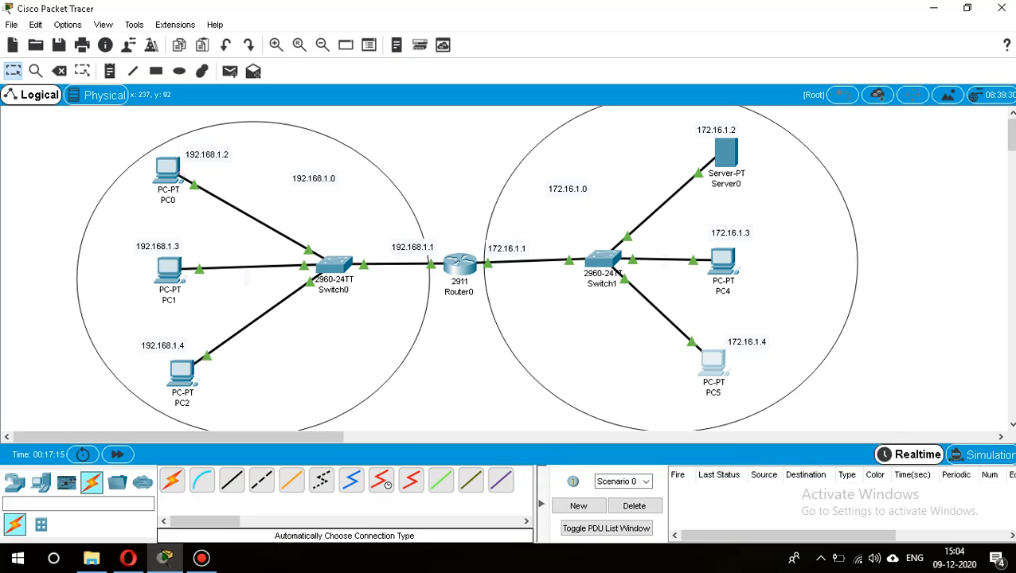
Connect PC0 to the FTP server at 172.16.1.2 from its command prompt and enter the account's username and password.
{"action": "left_click", "coordinate": [168, 170]}
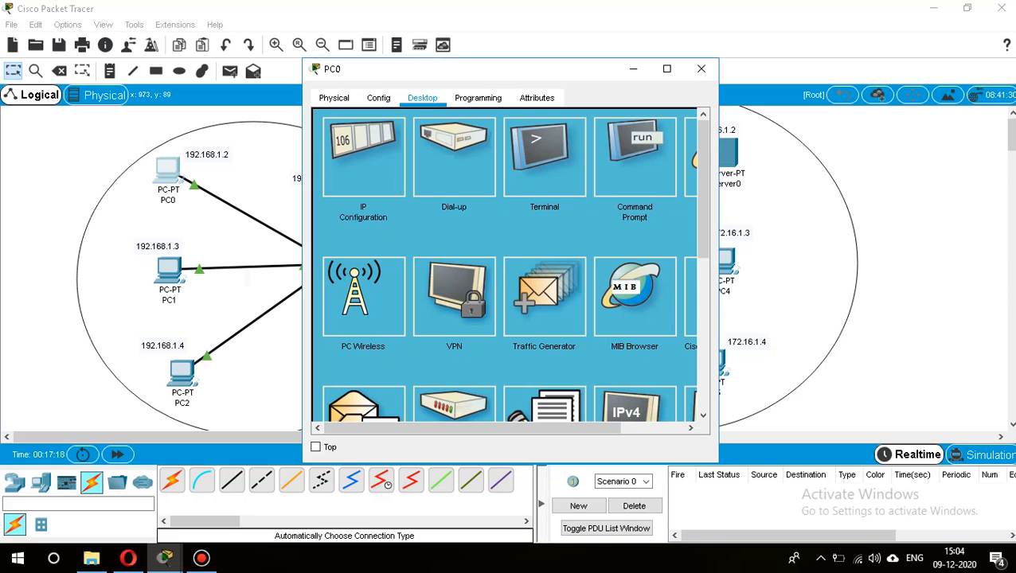
{"action": "left_click", "coordinate": [635, 158]}
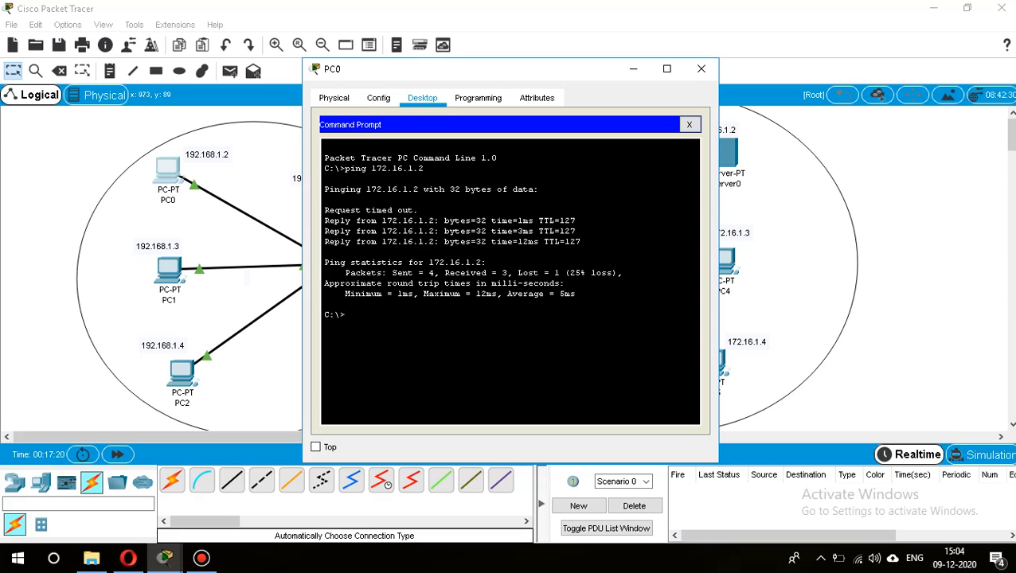
{"action": "type", "text": "ftp 172.16.1.2"}
{"action": "key", "text": "Return"}
{"action": "type", "text": "rams"}
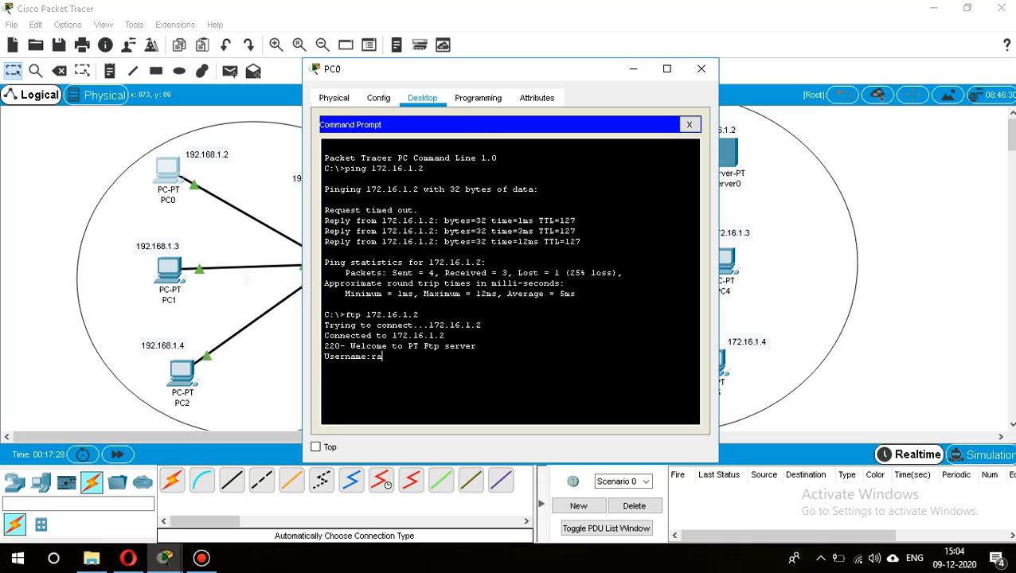
{"action": "key", "text": "Return"}
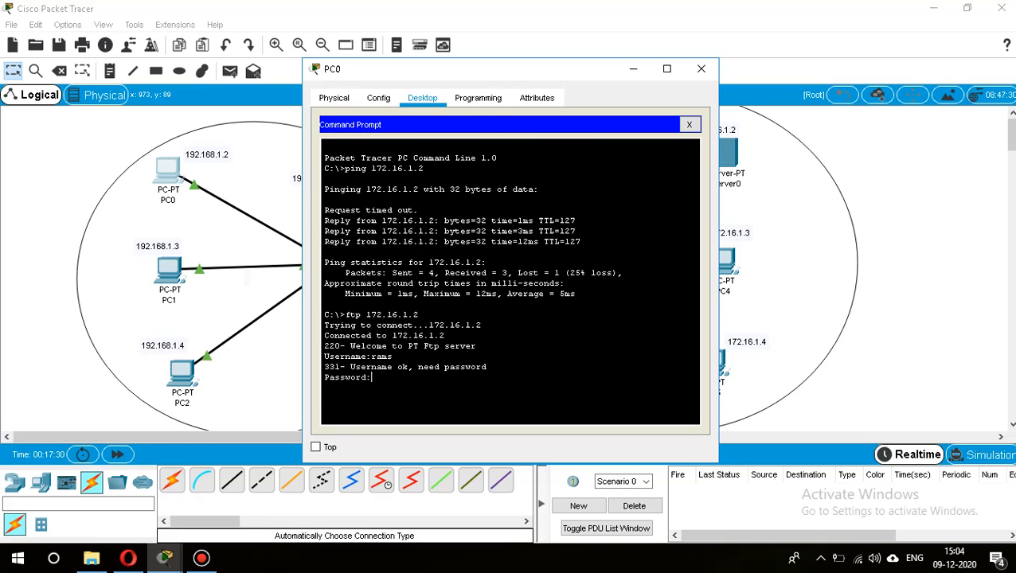
{"action": "key", "text": "Return"}
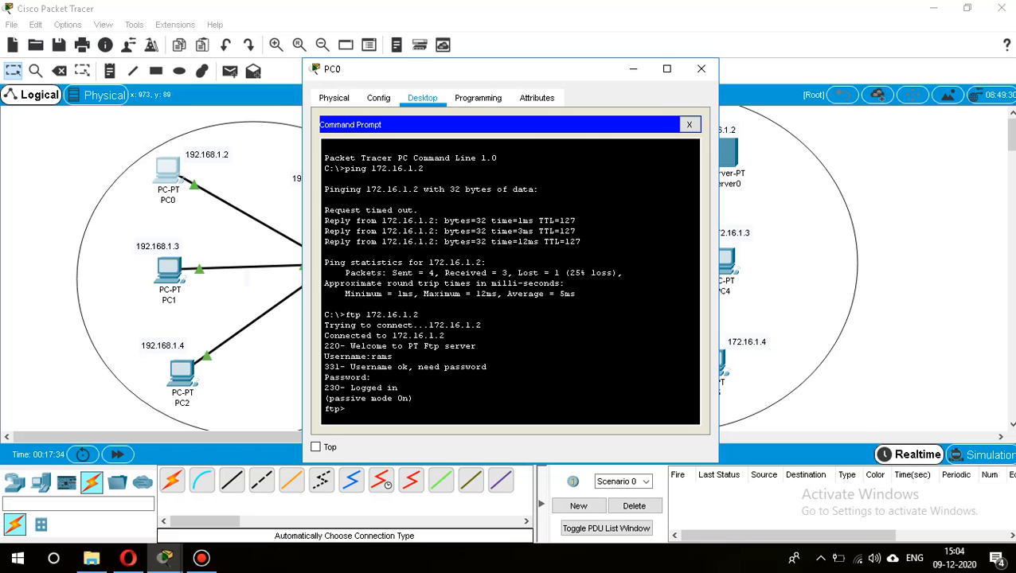
List the files on the FTP server from PC0 and look for PC_172.txt.
{"action": "type", "text": "dir"}
{"action": "key", "text": "Return"}
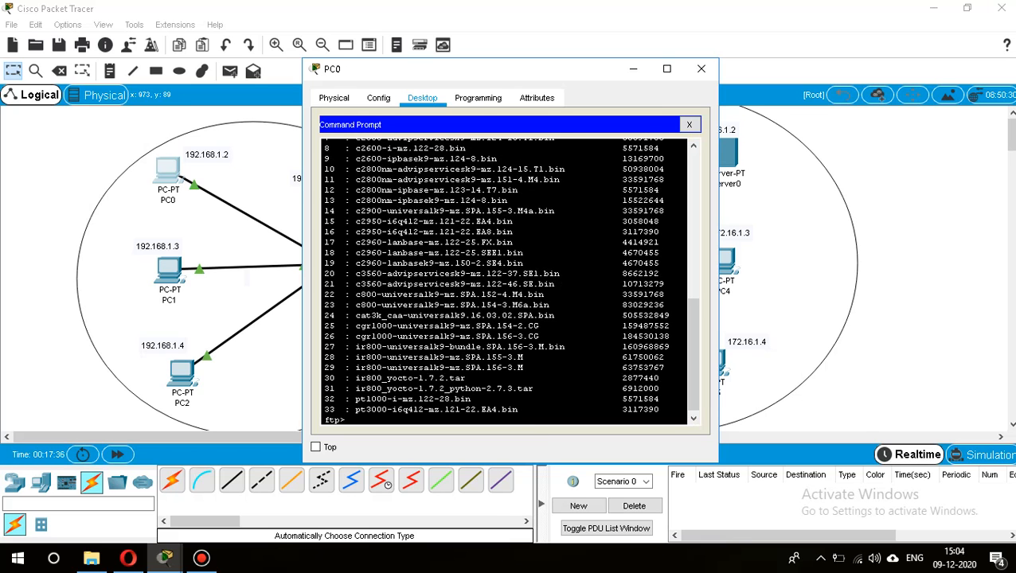
{"action": "scroll", "coordinate": [510, 280], "scroll_direction": "up", "scroll_amount": 4}
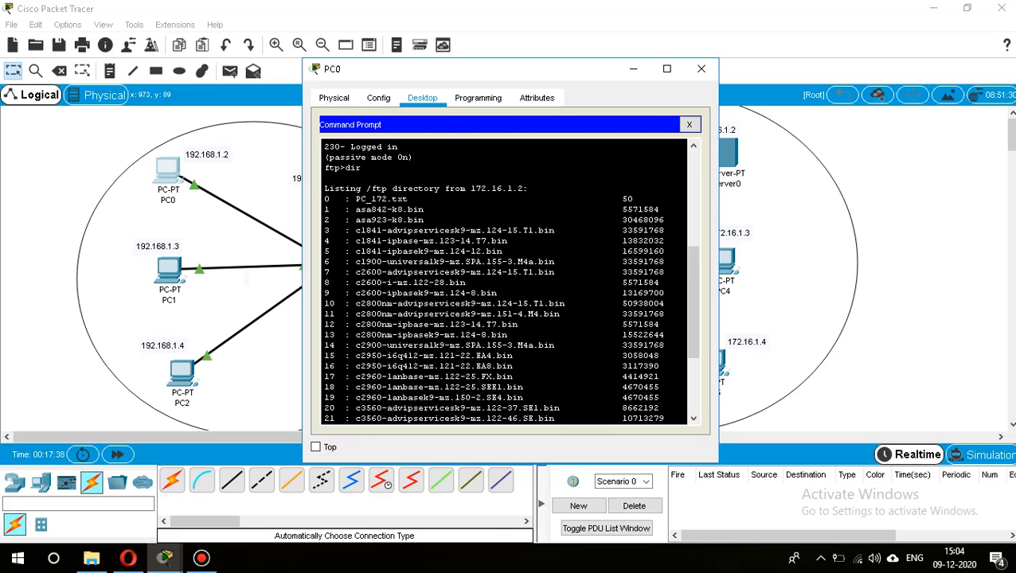
{"action": "scroll", "coordinate": [503, 280], "scroll_direction": "down", "scroll_amount": 4}
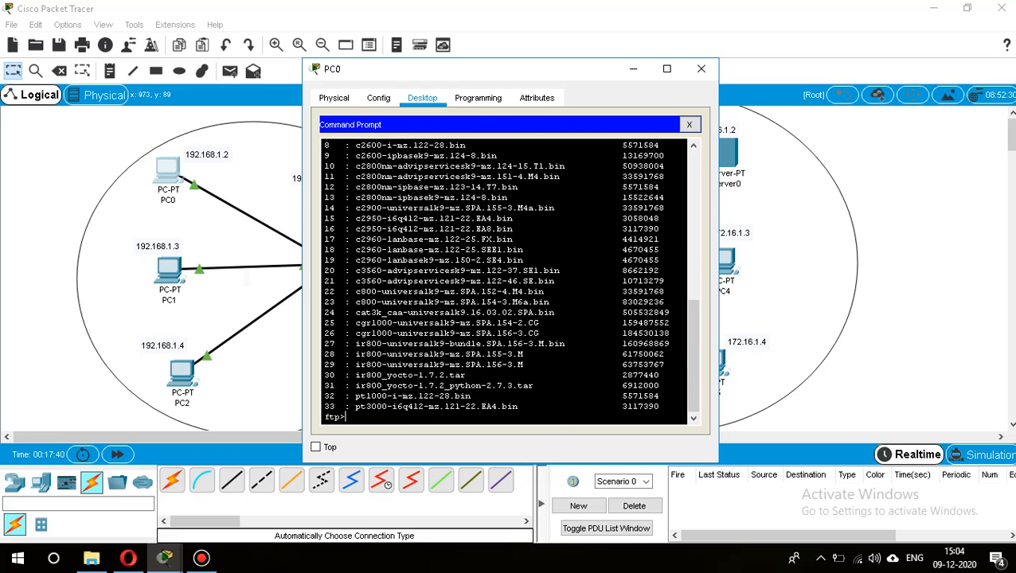
List the FTP commands and download PC_172.txt from the FTP server to PC0.
{"action": "type", "text": "help"}
{"action": "key", "text": "Return"}
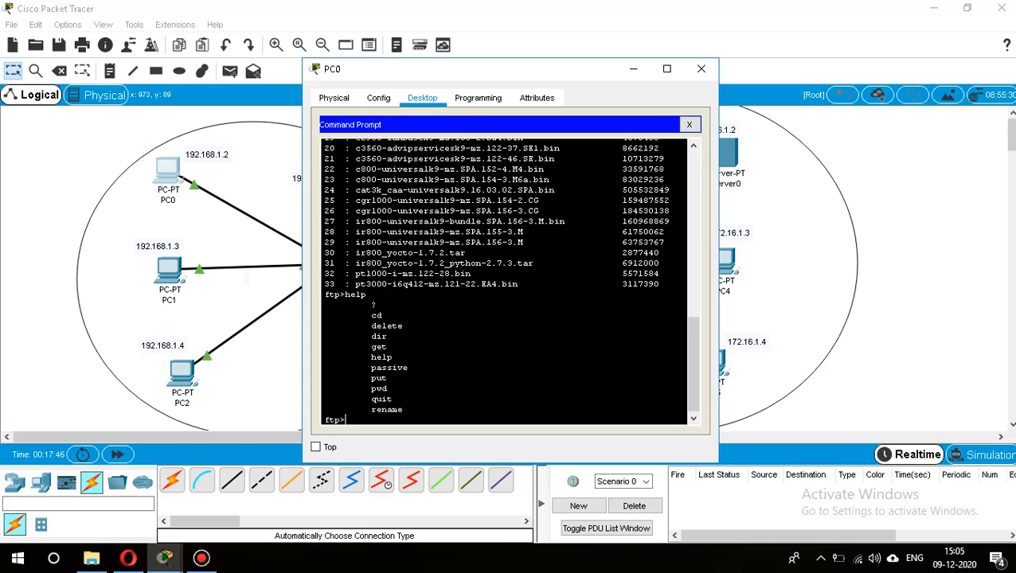
{"action": "type", "text": "get PC_172.txt"}
{"action": "key", "text": "Return"}
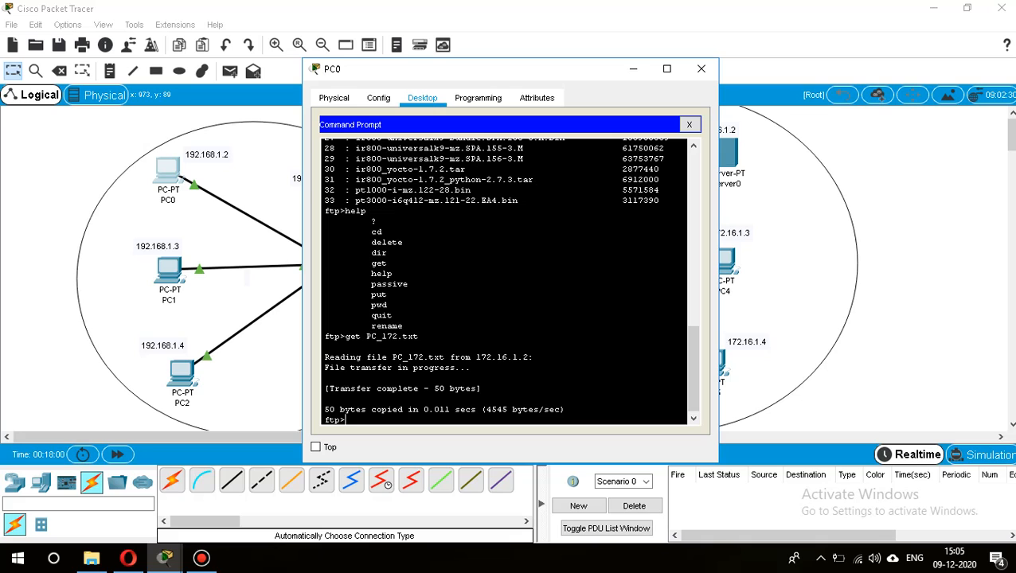
Quit PC0's FTP session, list the files on its C: drive and close the PC0 window.
{"action": "type", "text": "quit"}
{"action": "key", "text": "Return"}
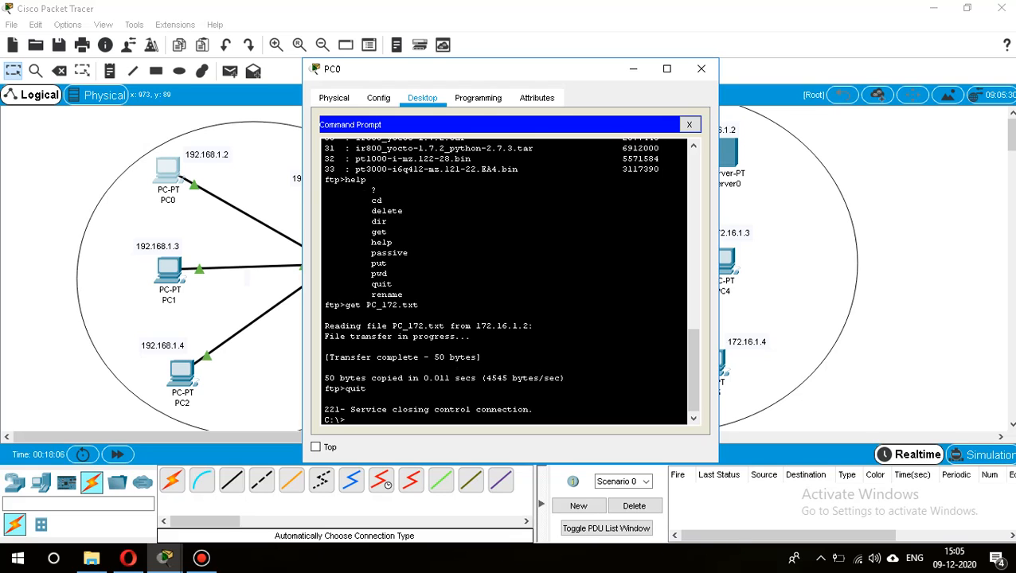
{"action": "type", "text": "dir"}
{"action": "key", "text": "Return"}
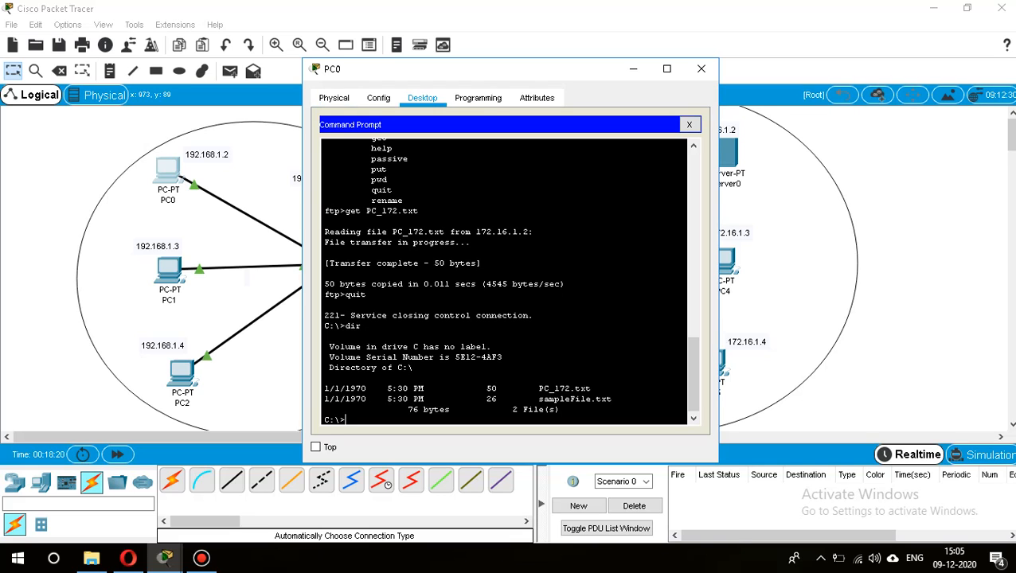
{"action": "left_click", "coordinate": [700, 69]}
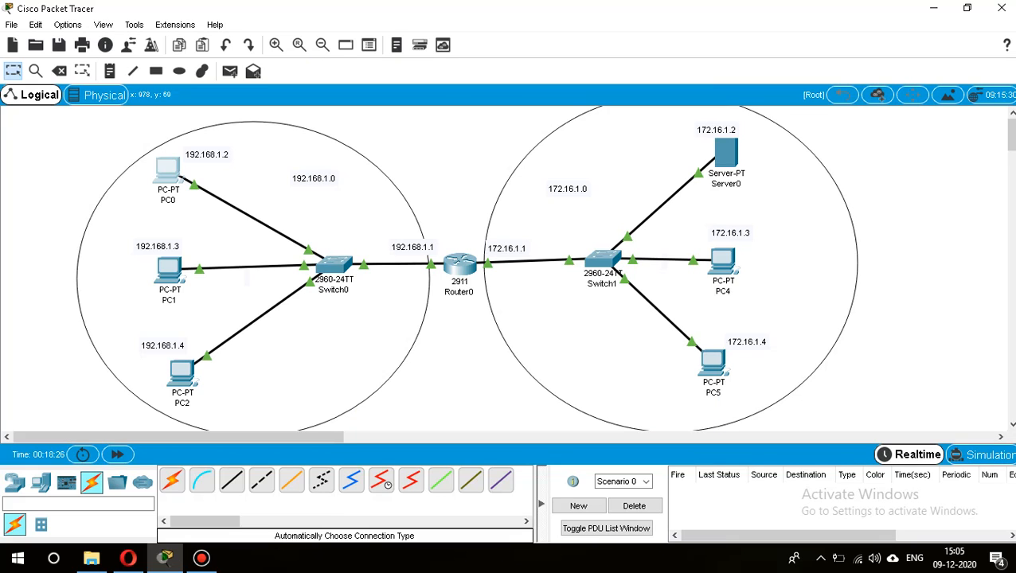
Switch to simulation mode and limit the visible events to FTP and TCP.
{"action": "mouse_move", "coordinate": [727, 157]}
{"action": "mouse_move", "coordinate": [168, 169]}
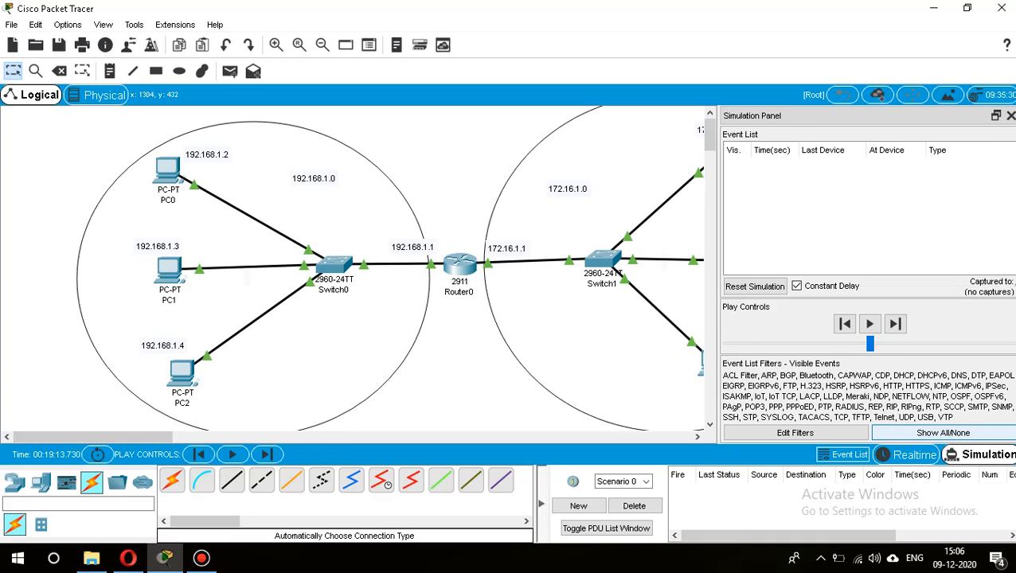
{"action": "left_click", "coordinate": [943, 432]}
{"action": "left_click", "coordinate": [863, 432]}
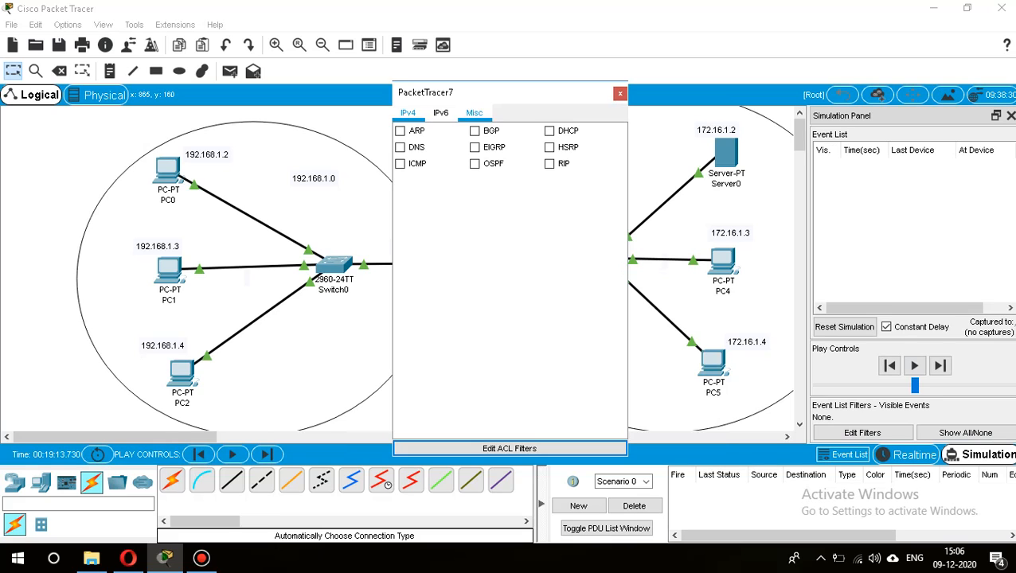
{"action": "left_click", "coordinate": [441, 113]}
{"action": "left_click", "coordinate": [473, 113]}
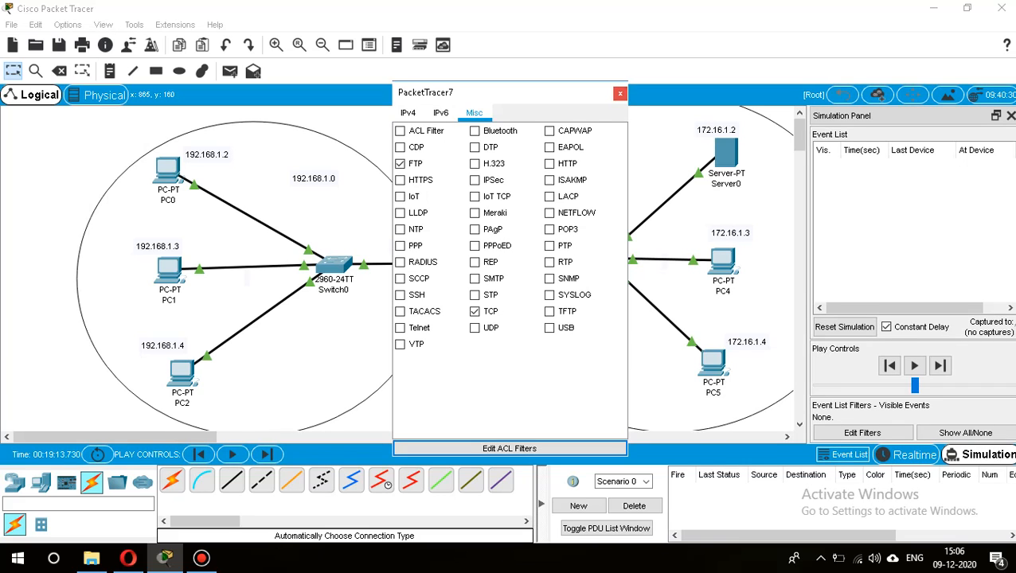
{"action": "left_click", "coordinate": [621, 94]}
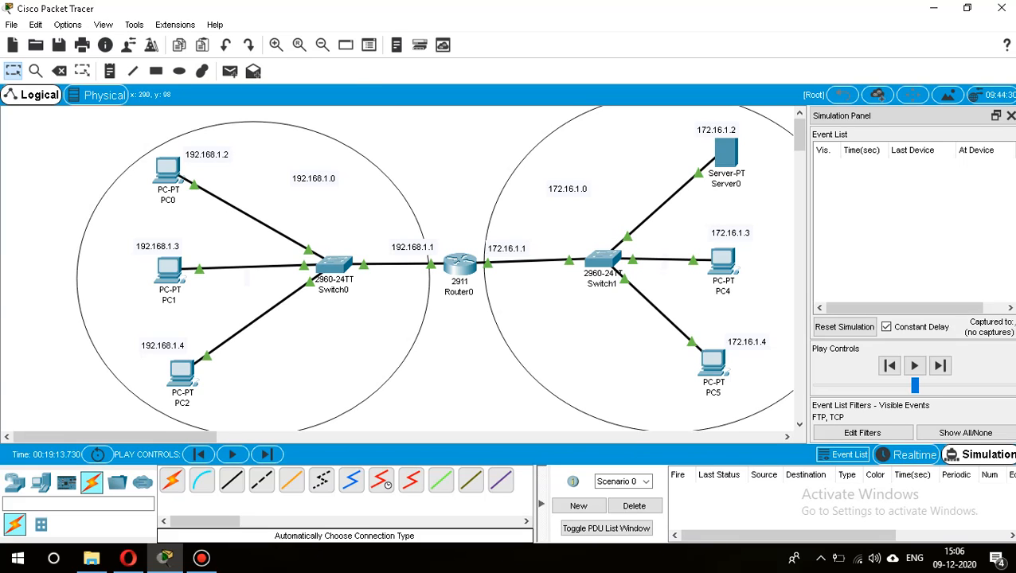
Open PC2's command prompt and start an FTP connection to 172.16.1.2.
{"action": "left_click", "coordinate": [167, 168]}
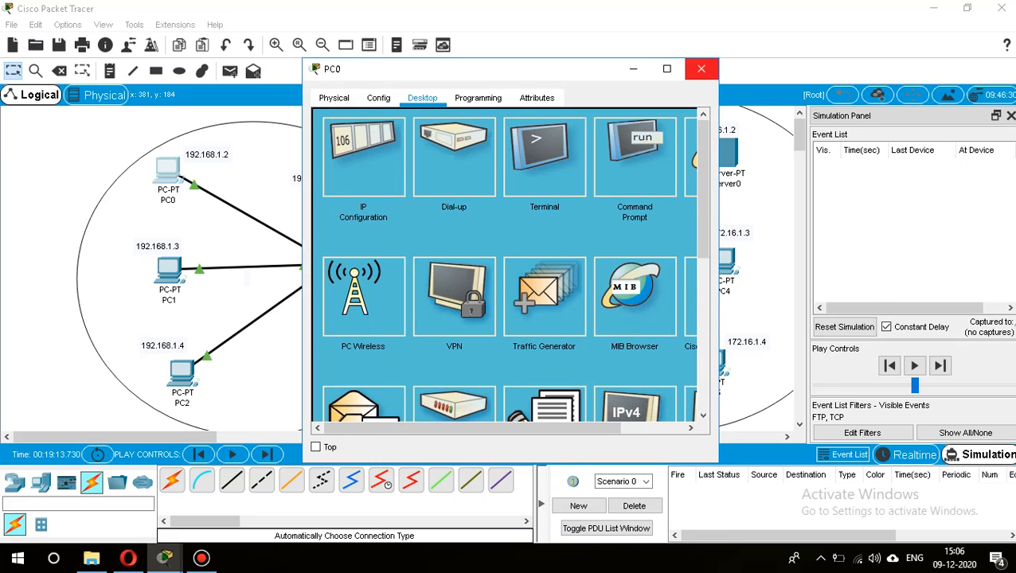
{"action": "left_click", "coordinate": [701, 68]}
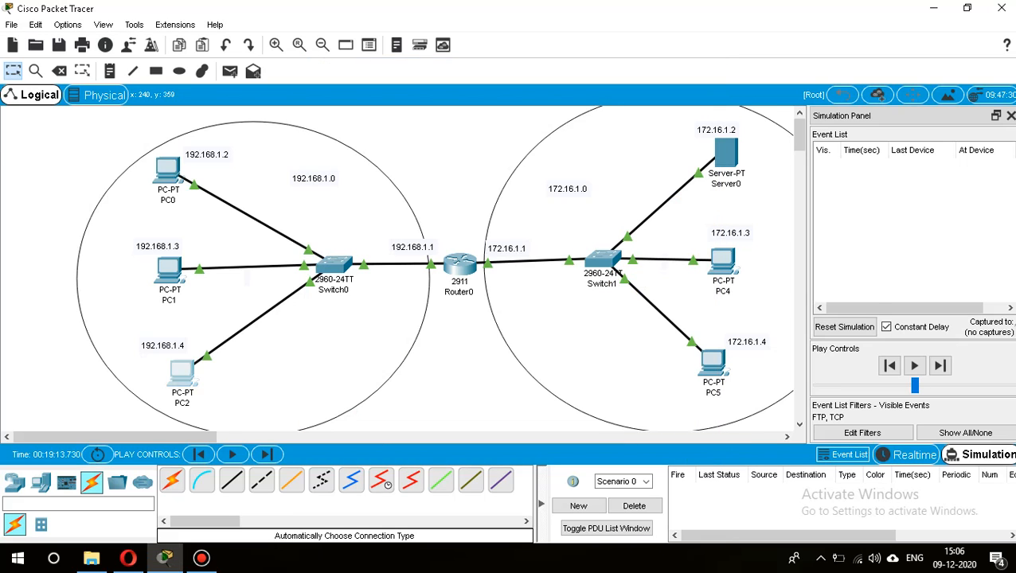
{"action": "left_click", "coordinate": [182, 373]}
{"action": "left_click", "coordinate": [633, 157]}
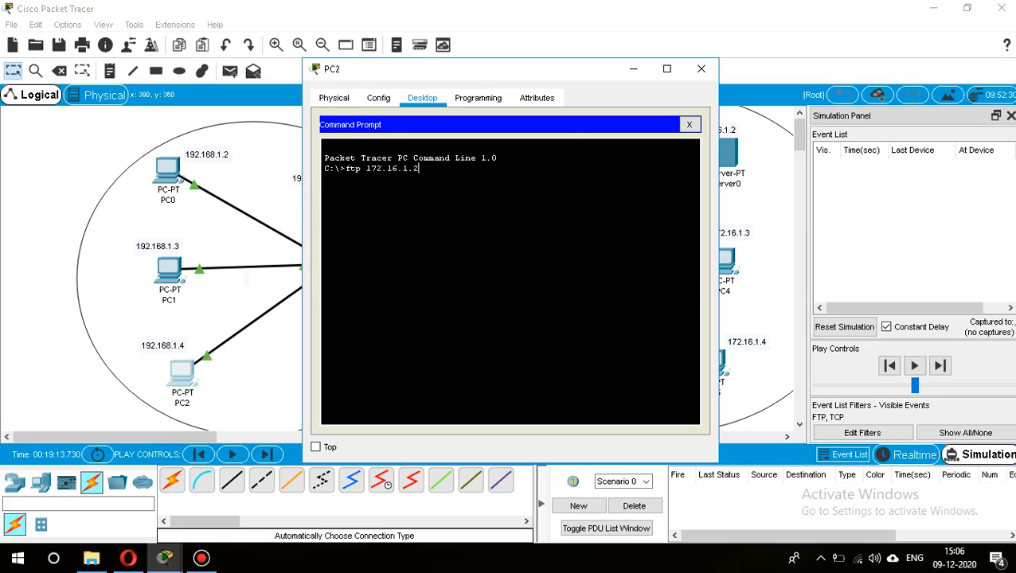
{"action": "key", "text": "Return"}
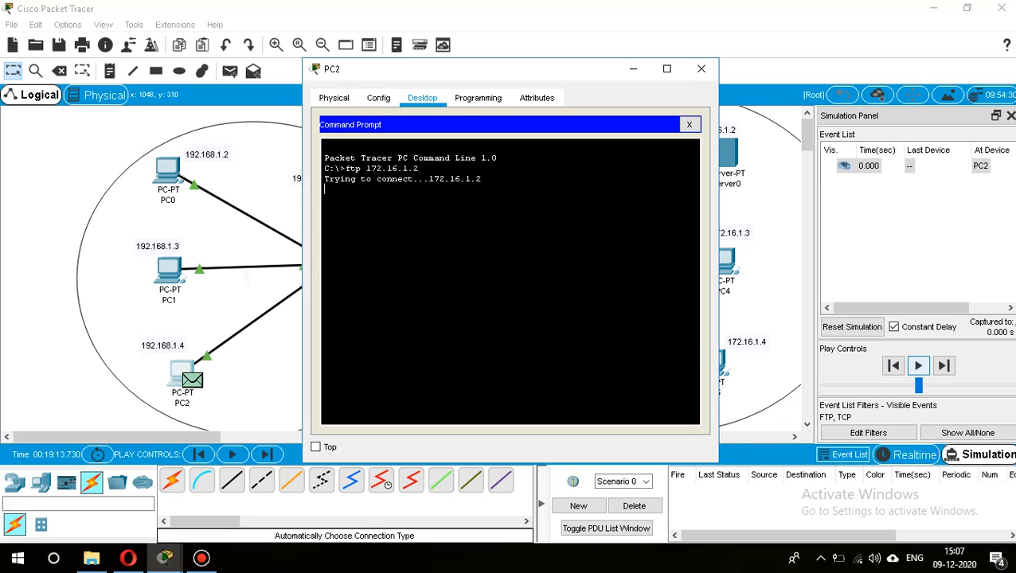
Run the simulation forward to carry PC2's FTP connection packets, checking PC2's command prompt along the way.
{"action": "left_click", "coordinate": [919, 365]}
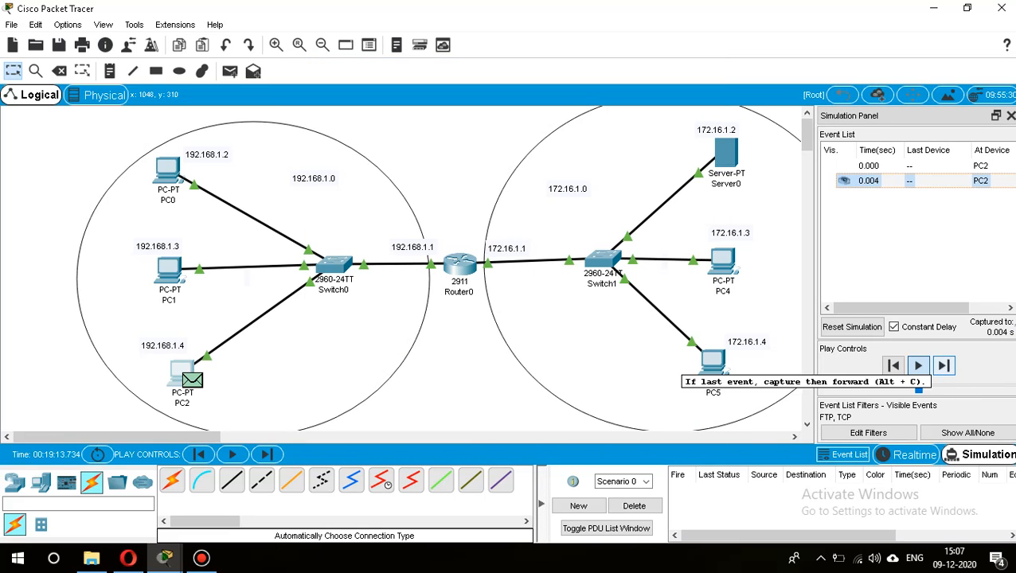
{"action": "left_click", "coordinate": [944, 366]}
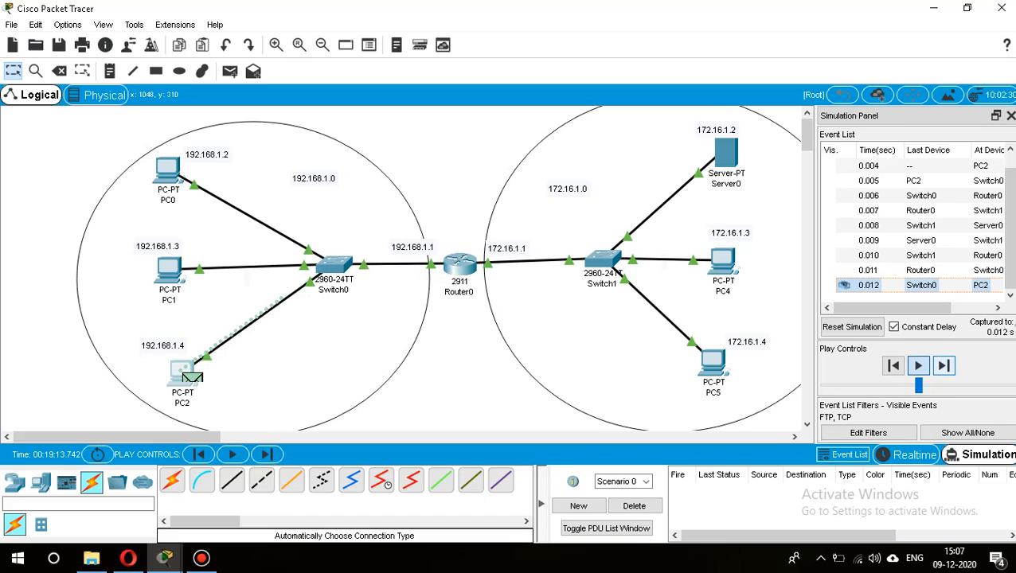
{"action": "mouse_move", "coordinate": [165, 558]}
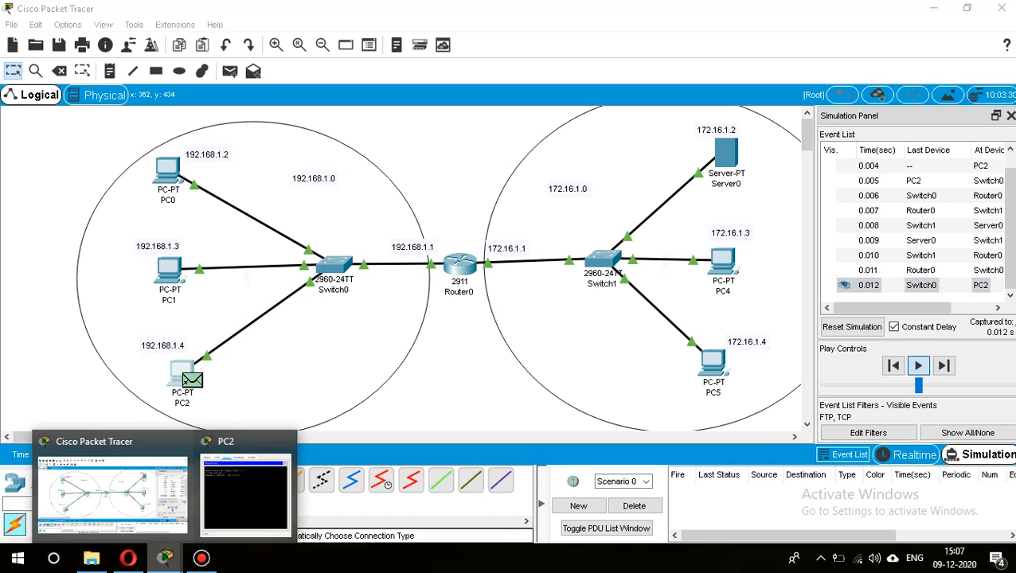
{"action": "left_click", "coordinate": [245, 490]}
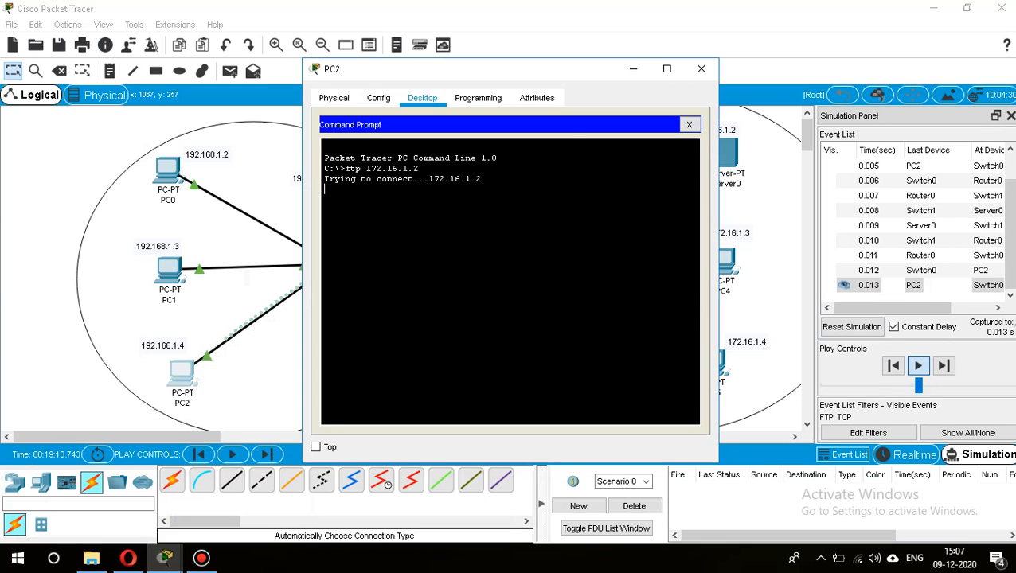
{"action": "left_click", "coordinate": [634, 70]}
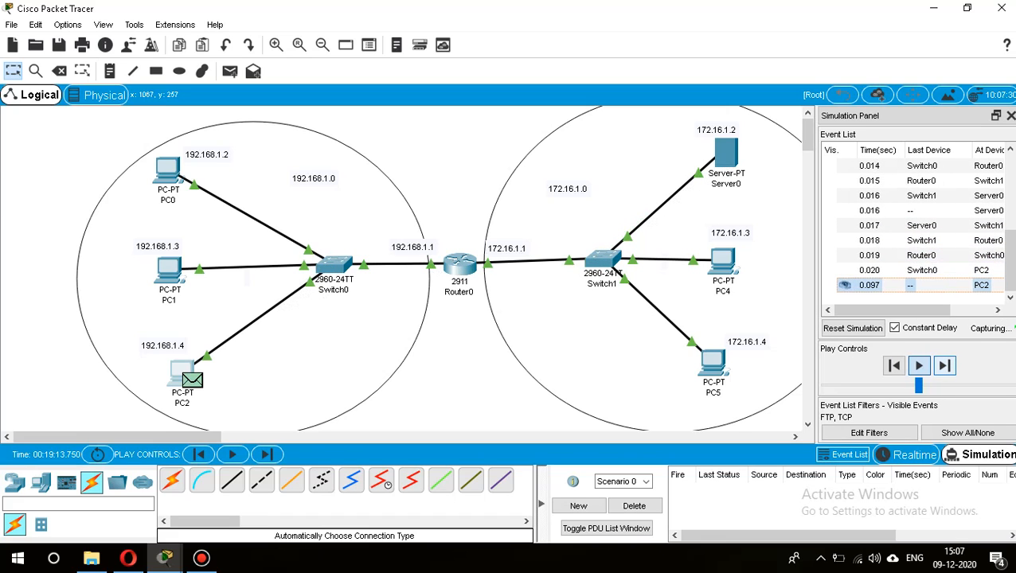
Return to PC2's command prompt and enter the FTP account's username.
{"action": "mouse_move", "coordinate": [164, 557]}
{"action": "left_click", "coordinate": [254, 487]}
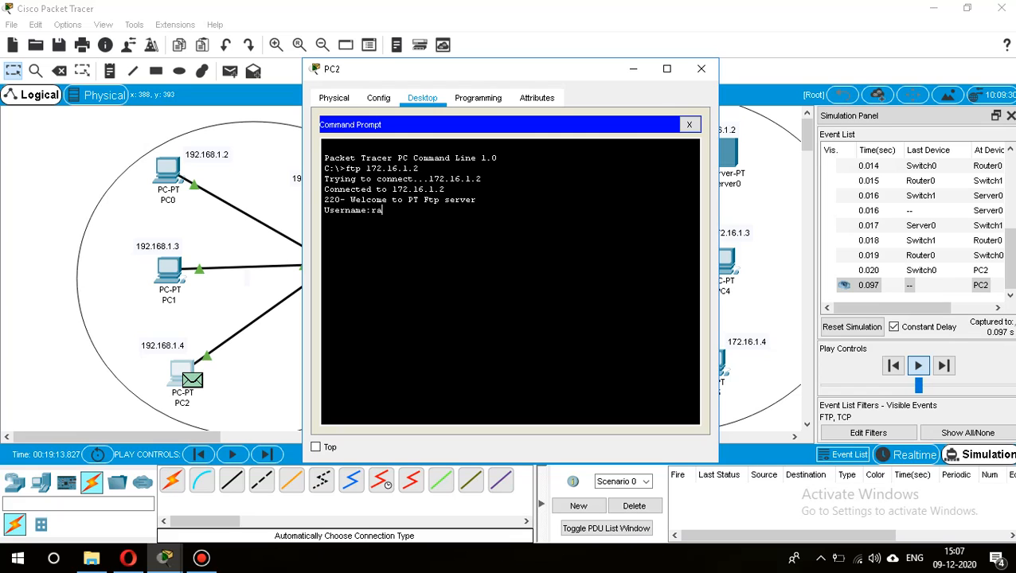
{"action": "type", "text": "ms"}
{"action": "key", "text": "Return"}
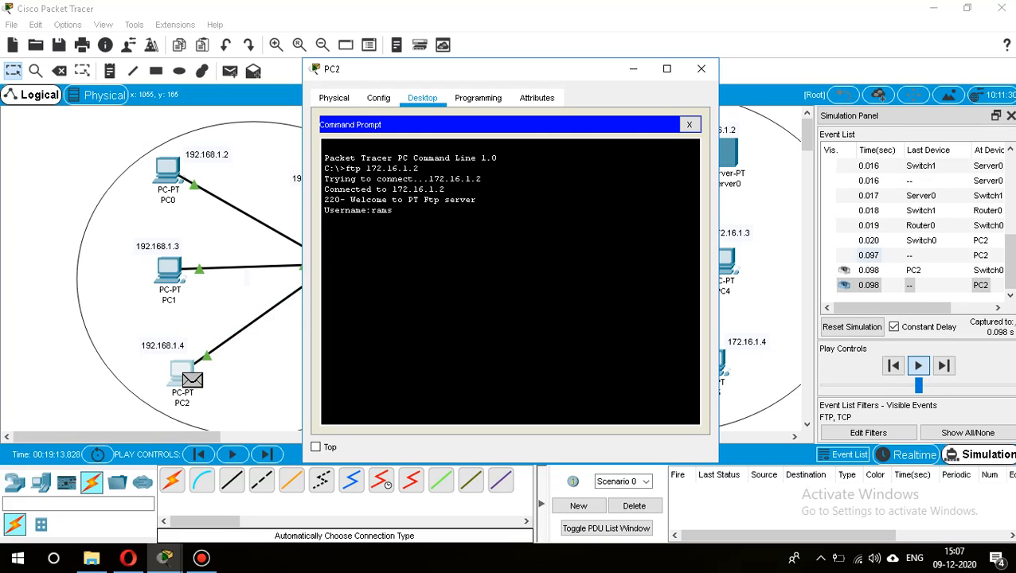
Advance the simulation to carry the username packets to the FTP server, and return to PC2's command prompt.
{"action": "left_click", "coordinate": [944, 367]}
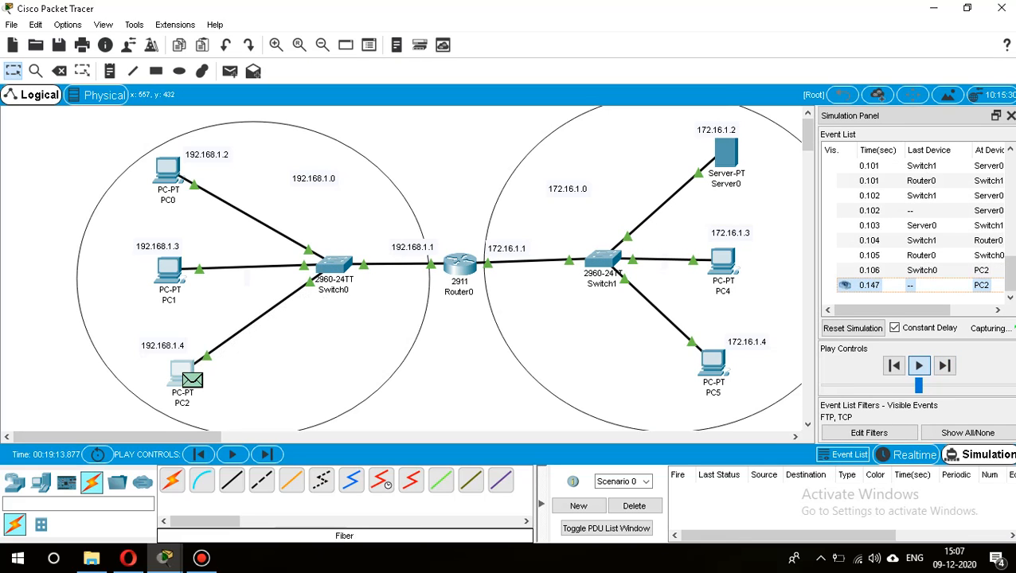
{"action": "mouse_move", "coordinate": [164, 558]}
{"action": "left_click", "coordinate": [246, 527]}
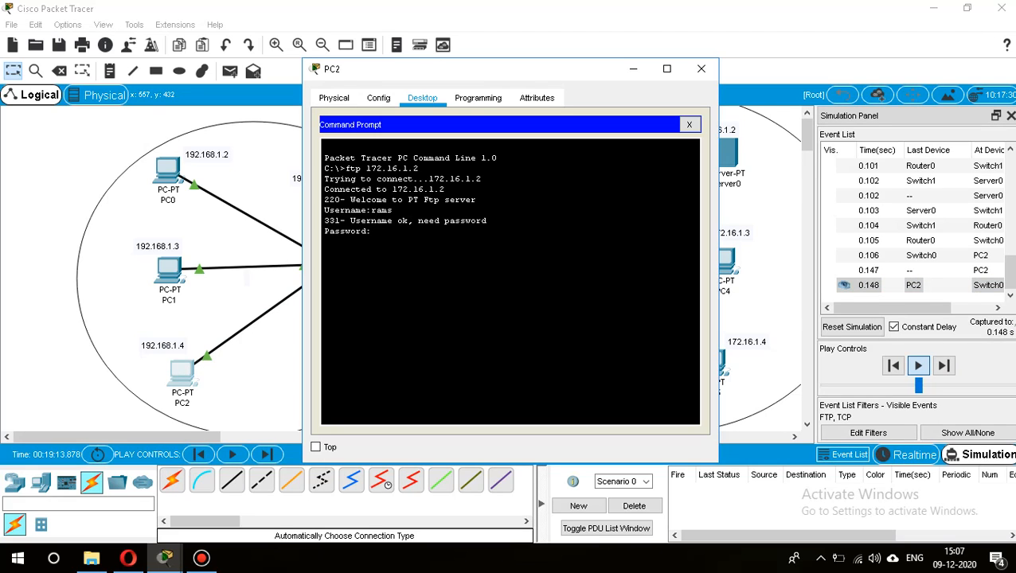
Enter the FTP account password on PC2, advance the simulation to carry the login packets, and return to PC2's command prompt.
{"action": "key", "text": "Return"}
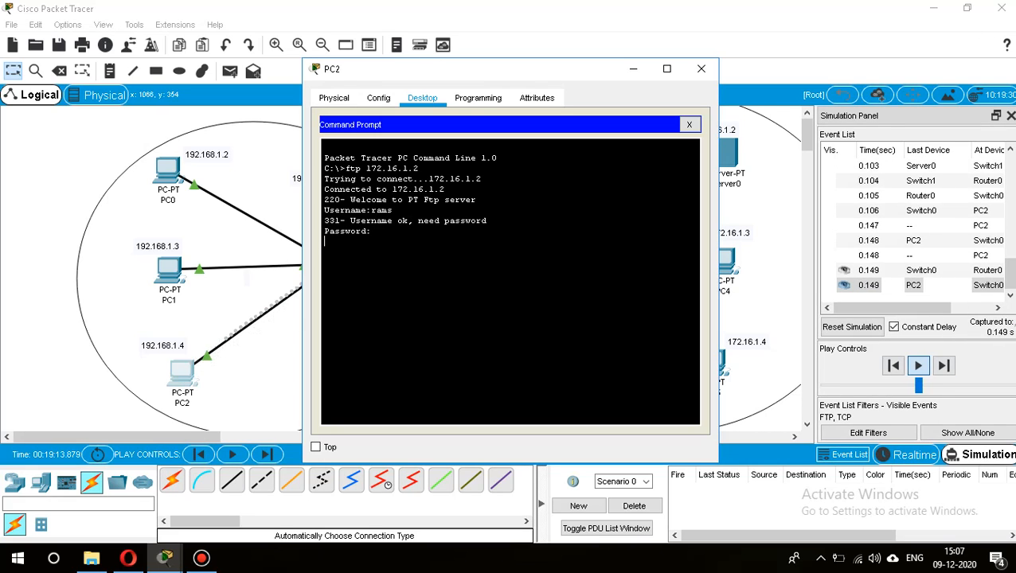
{"action": "left_click", "coordinate": [945, 365]}
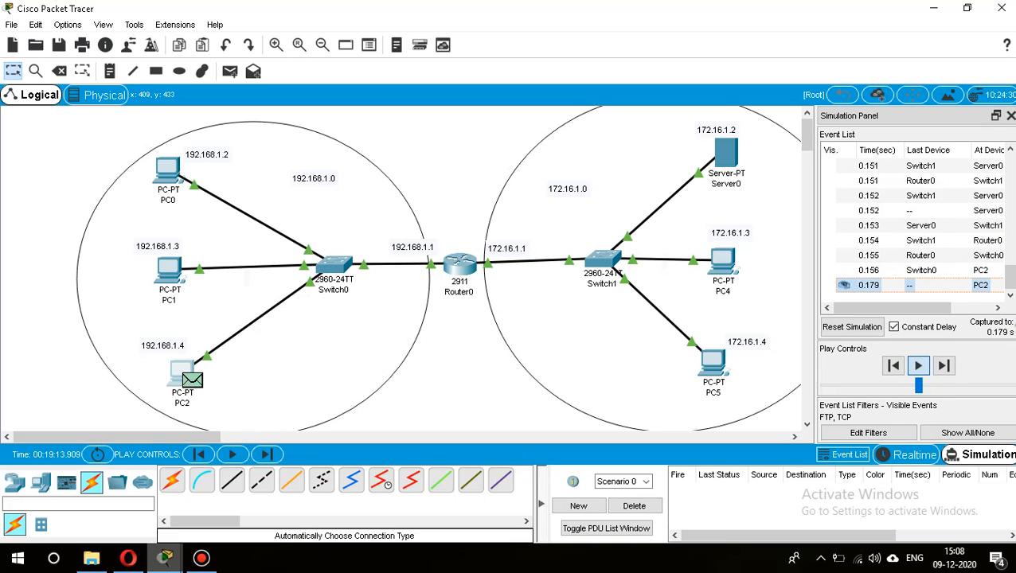
{"action": "mouse_move", "coordinate": [165, 558]}
{"action": "left_click", "coordinate": [246, 493]}
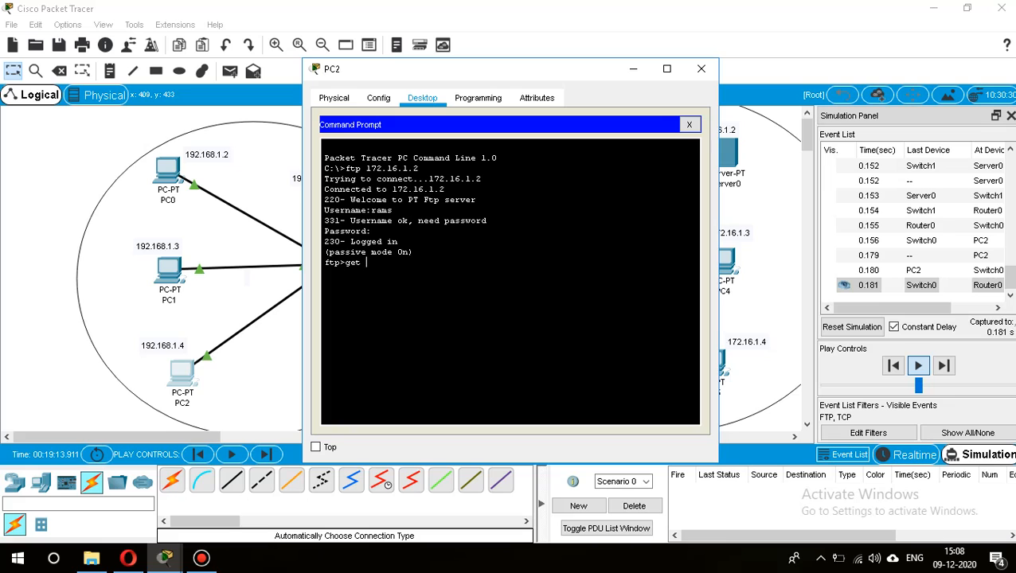
Request the file PC_172.txt from the FTP server with the get command.
{"action": "type", "text": "PC_172.tx"}
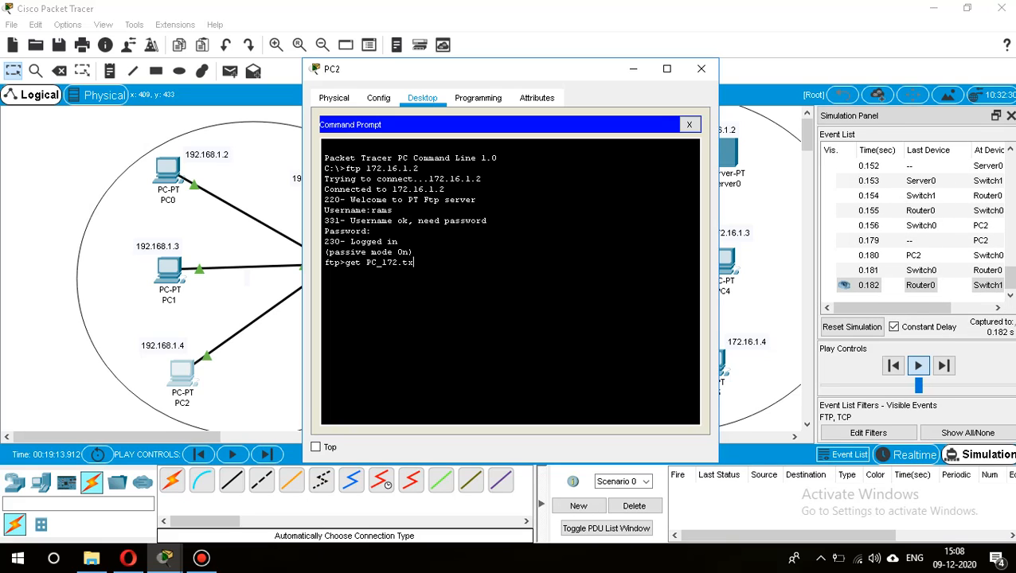
{"action": "type", "text": "t"}
{"action": "key", "text": "Return"}
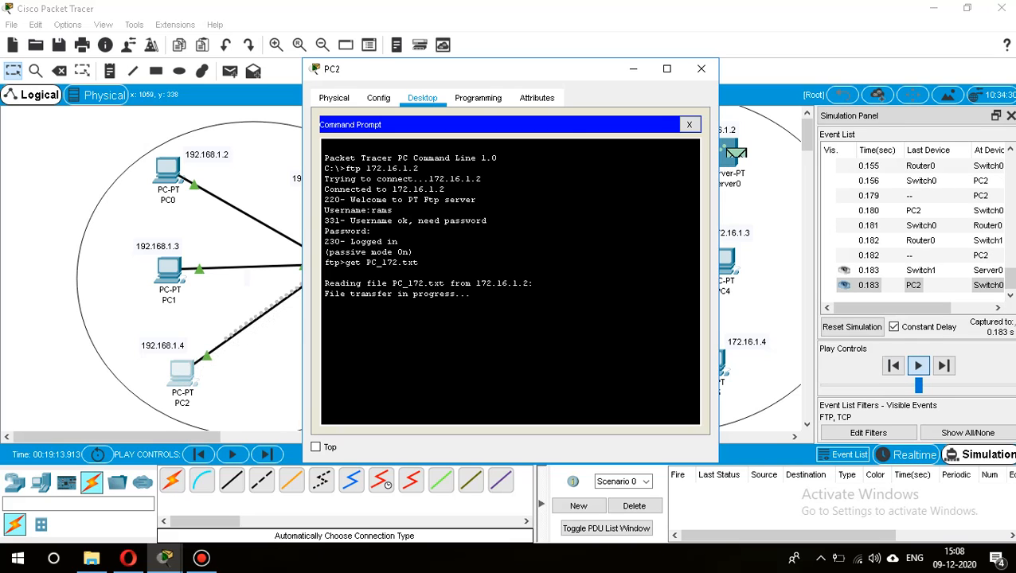
Watch the simulation carry the PC_172.txt transfer packets between PC2 and the server, checking PC2's command prompt along the way.
{"action": "left_click", "coordinate": [700, 69]}
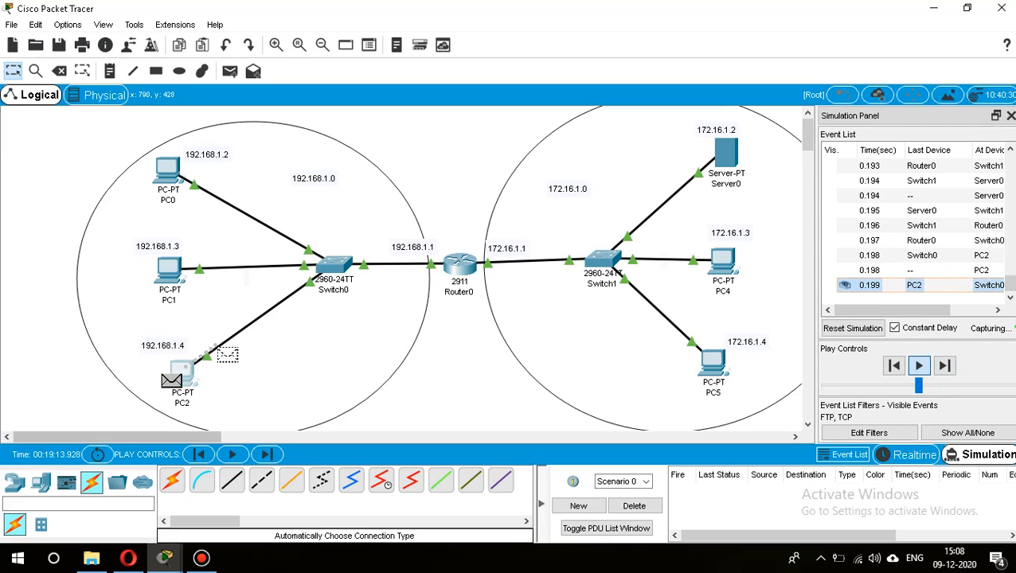
{"action": "mouse_move", "coordinate": [164, 558]}
{"action": "left_click", "coordinate": [258, 488]}
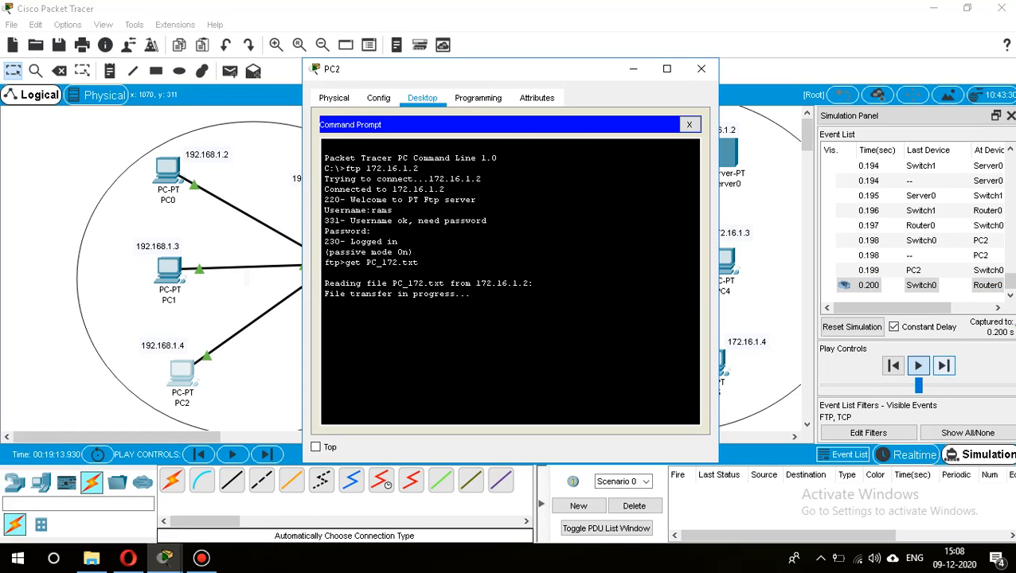
{"action": "left_click", "coordinate": [633, 69]}
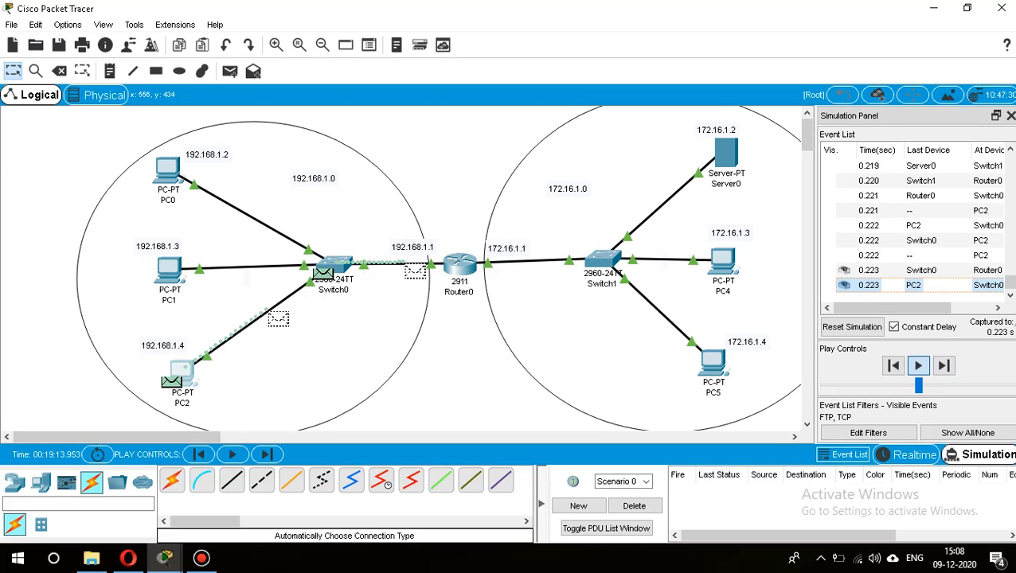
{"action": "mouse_move", "coordinate": [164, 558]}
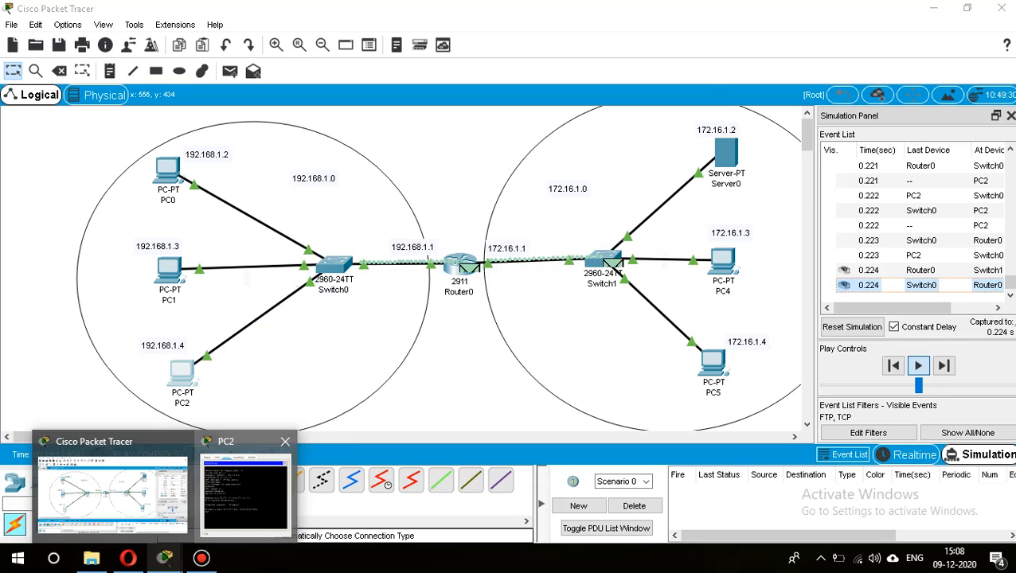
{"action": "left_click", "coordinate": [245, 490]}
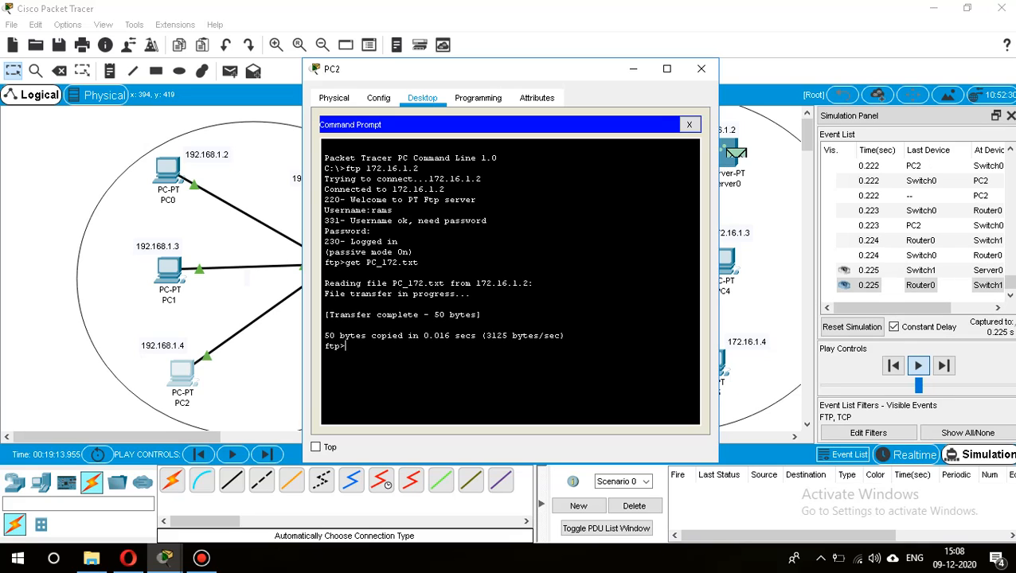
Quit PC2's FTP session and list the files on its C: drive with dir, closing the PC2 window when done.
{"action": "key", "text": "Return"}
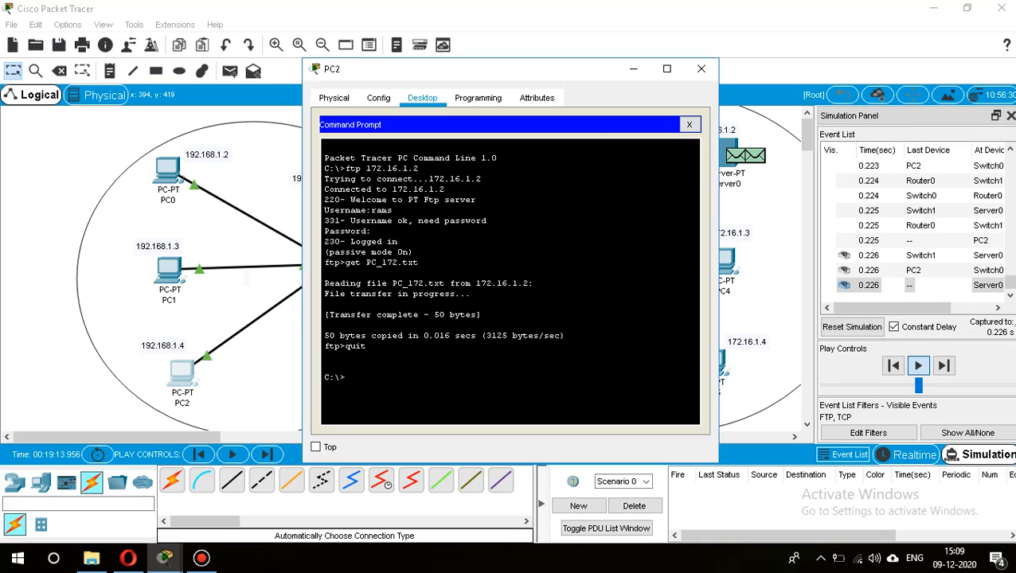
{"action": "type", "text": "dir"}
{"action": "key", "text": "Return"}
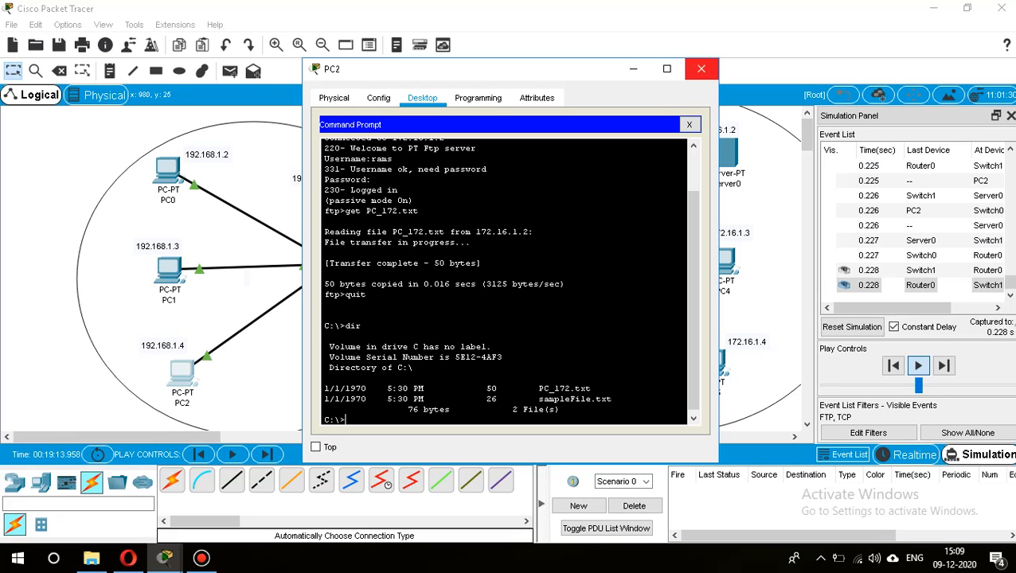
{"action": "left_click", "coordinate": [701, 68]}
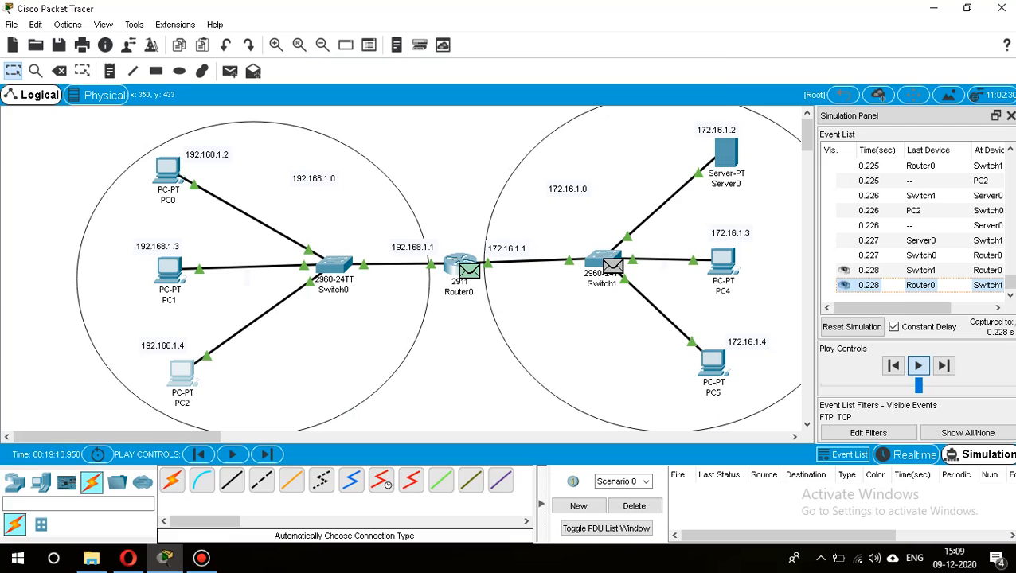
{"action": "left_click", "coordinate": [201, 557]}
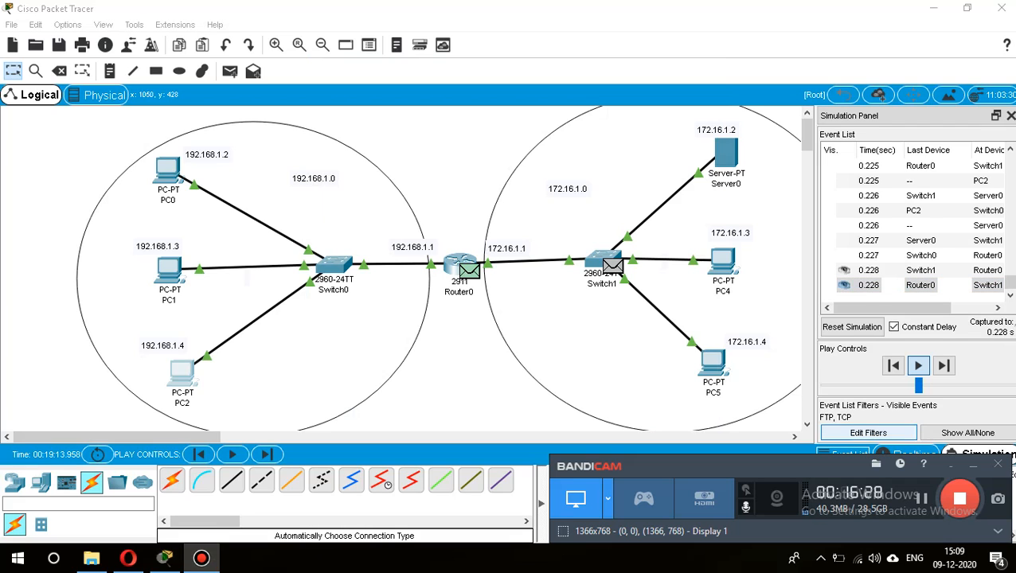